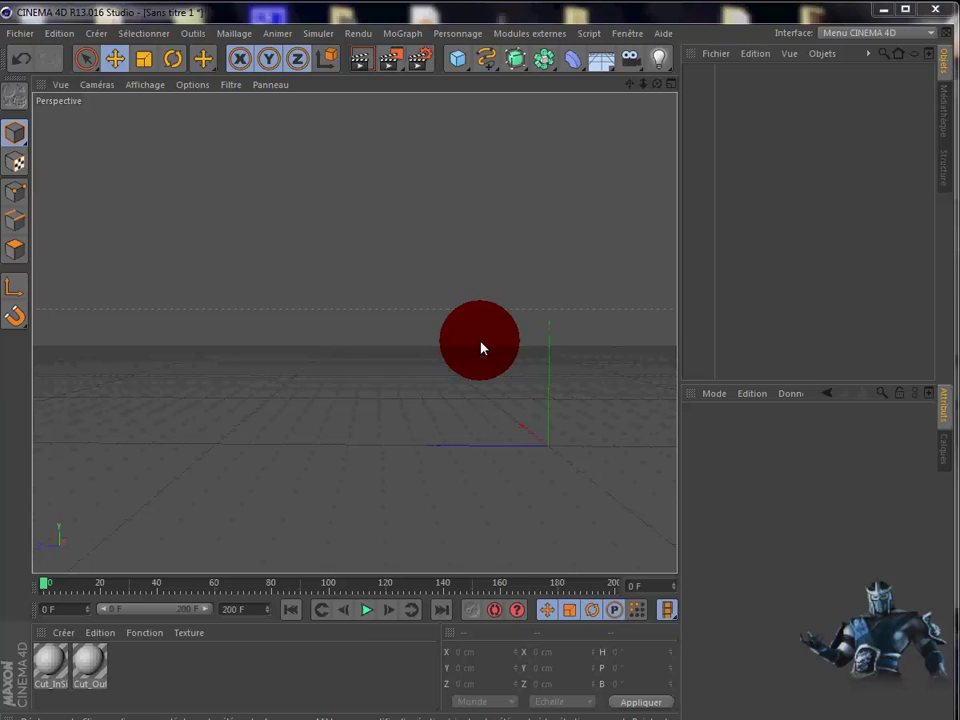
# - Add a 2000 cm Floor object named Sol and push it back along Z
pyautogui.moveTo(480, 347)
pyautogui.mouseDown()
pyautogui.moveTo(499, 251)
pyautogui.moveTo(435, 234)
pyautogui.moveTo(467, 304)
pyautogui.moveTo(501, 302)
pyautogui.moveTo(536, 396)
pyautogui.moveTo(463, 313)
pyautogui.moveTo(510, 98)
pyautogui.mouseUp()
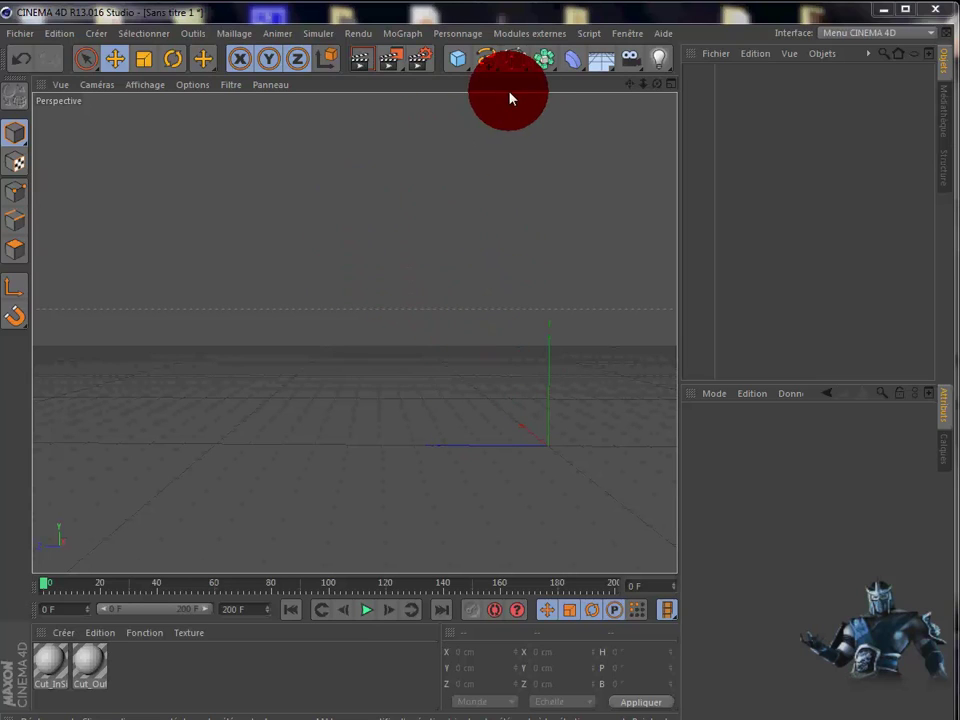
pyautogui.click(532, 36)
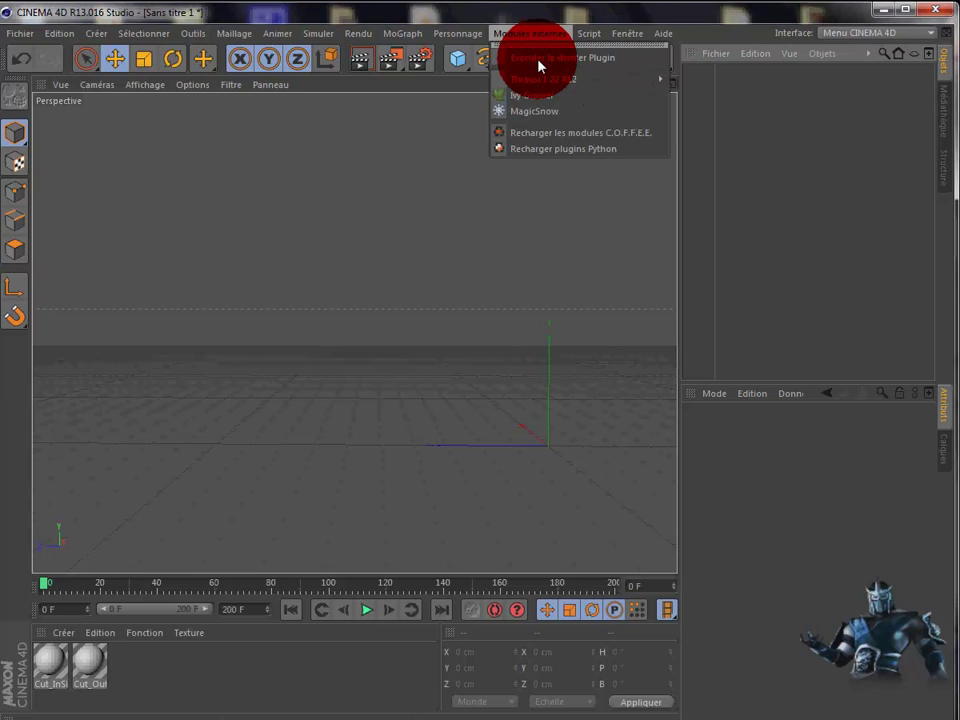
pyautogui.moveTo(560, 79)
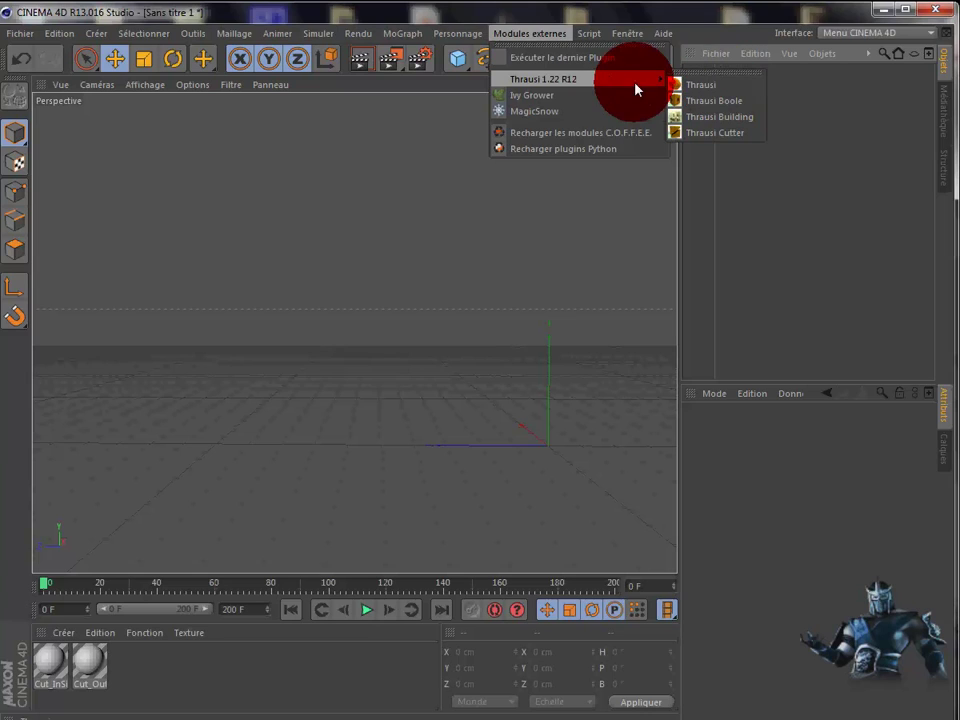
pyautogui.click(507, 262)
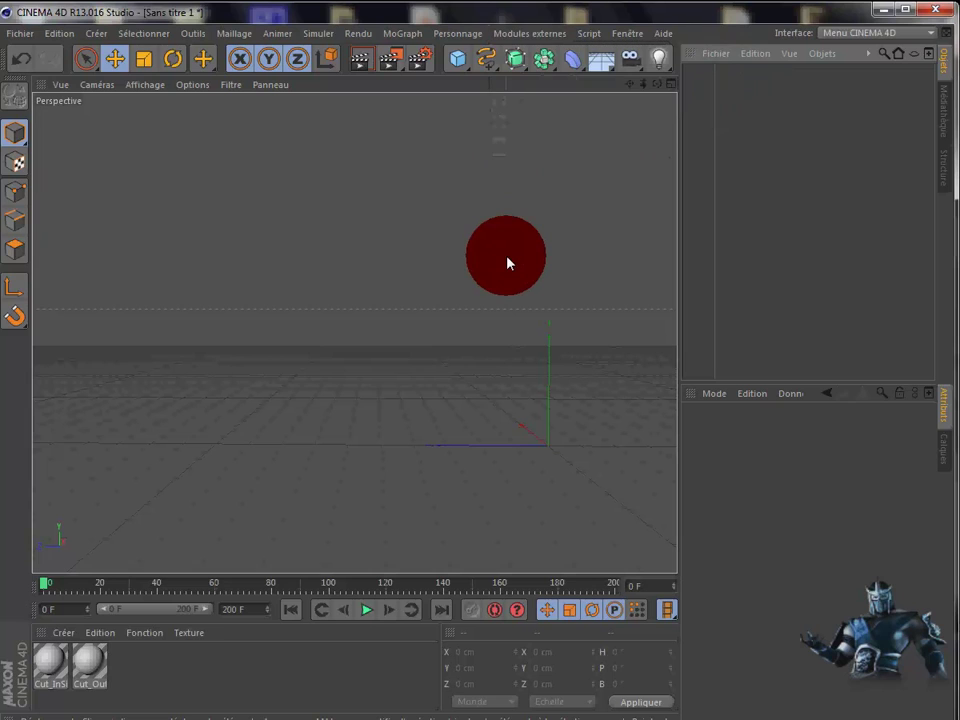
pyautogui.click(613, 72)
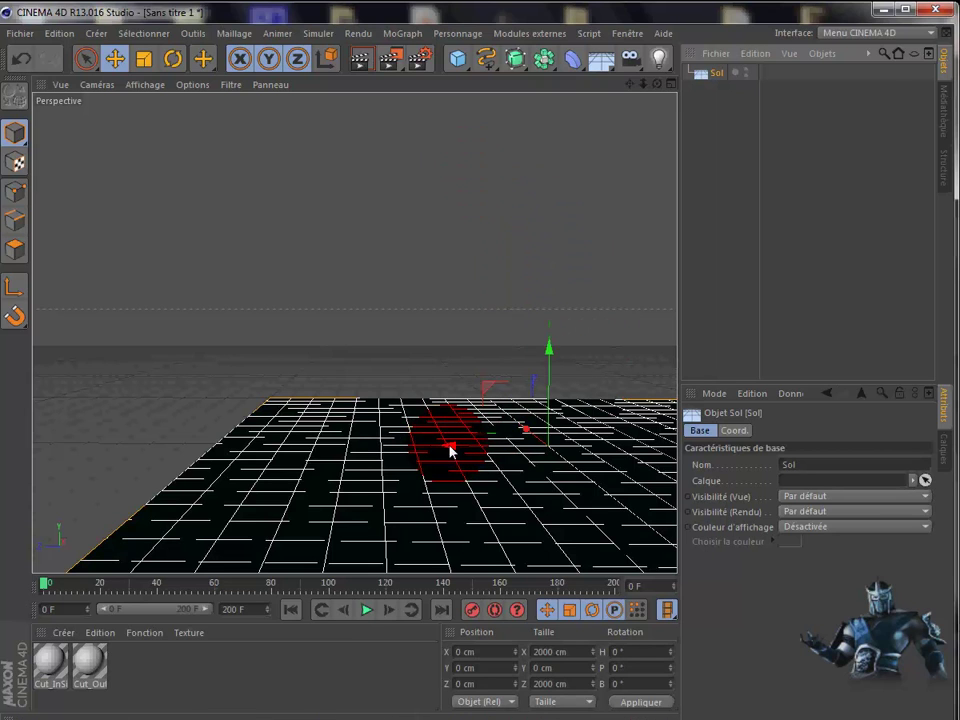
pyautogui.moveTo(448, 446); pyautogui.dragTo(336, 450)
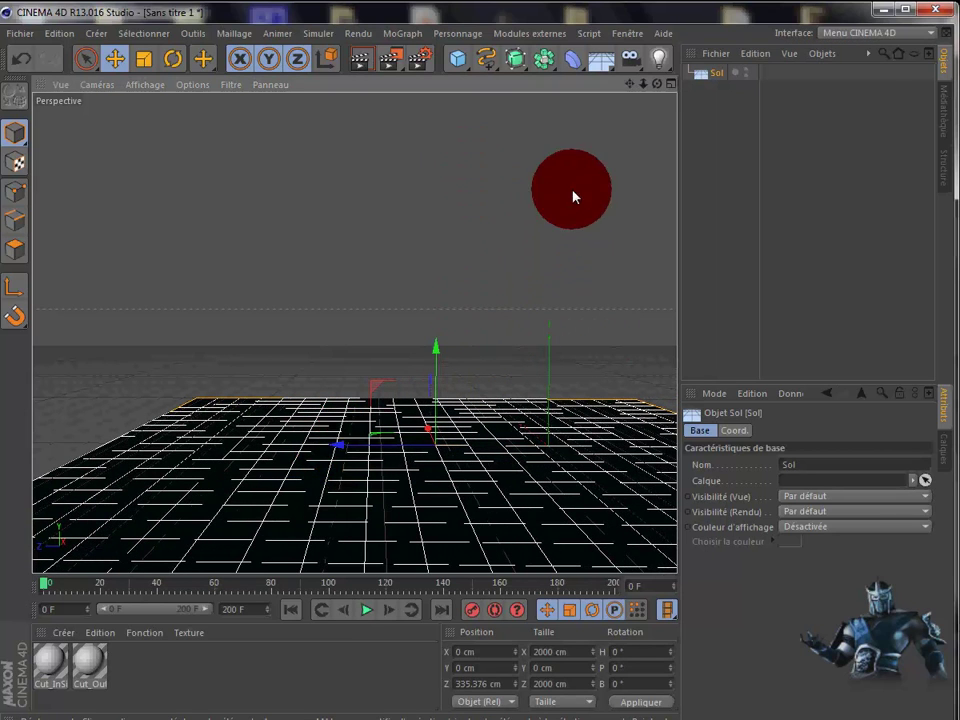
pyautogui.moveTo(622, 155)
pyautogui.keyDown('alt'); pyautogui.mouseDown(button='middle')
pyautogui.moveTo(591, 291)
pyautogui.moveTo(594, 259)
pyautogui.mouseUp(button='middle'); pyautogui.keyUp('alt')
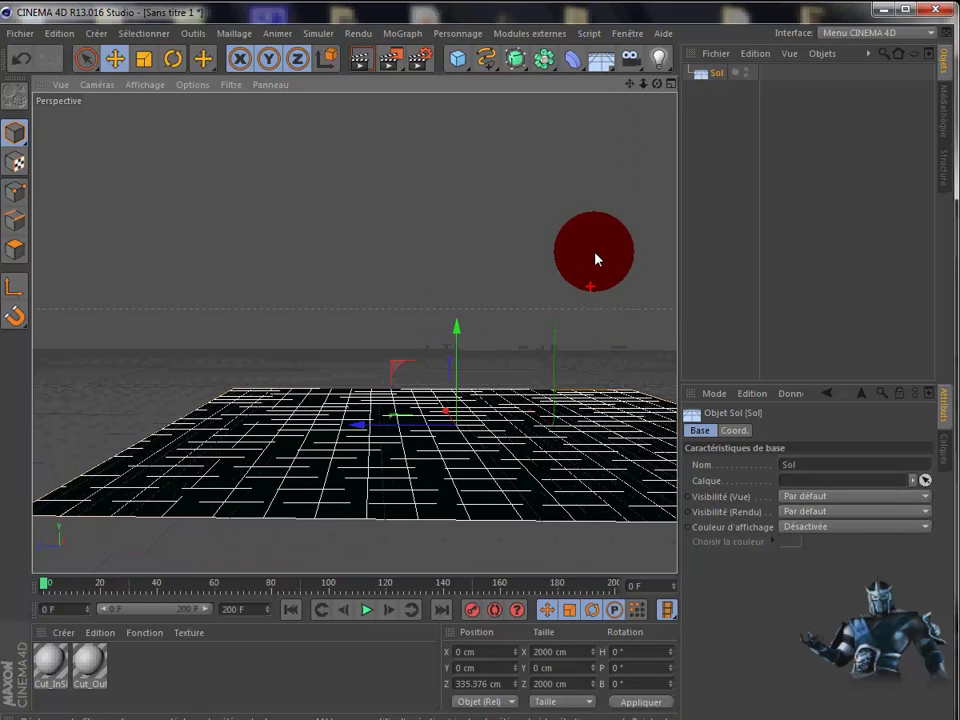
pyautogui.moveTo(629, 84)
pyautogui.mouseDown()
pyautogui.moveTo(505, 403)
pyautogui.moveTo(629, 87)
pyautogui.mouseUp()
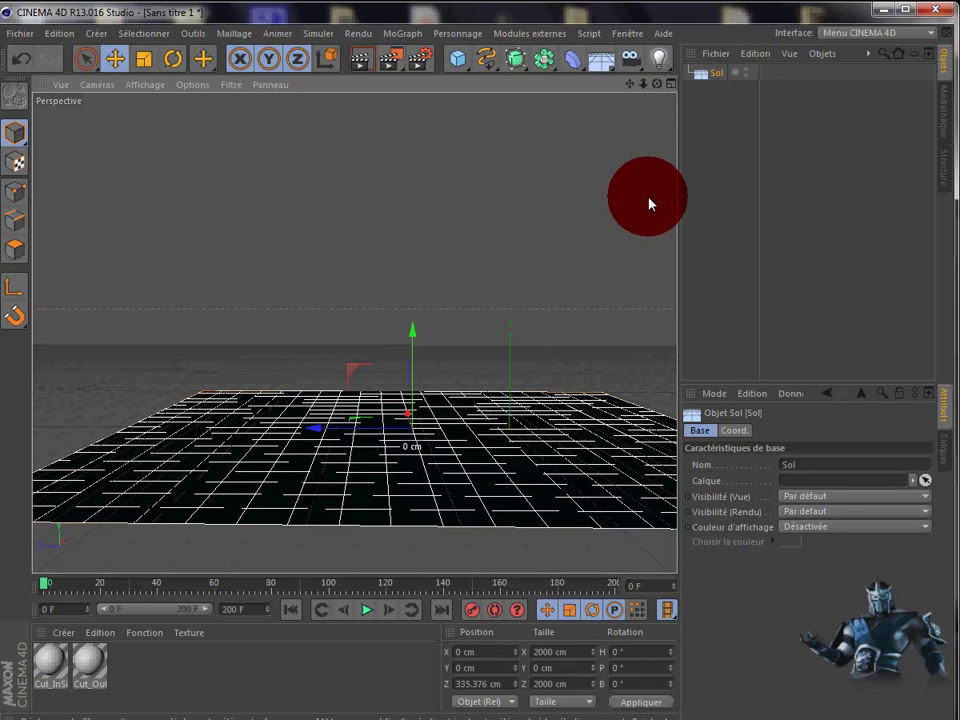
# - Give the Sol floor a Corps collision dynamics tag
pyautogui.rightClick(715, 80)
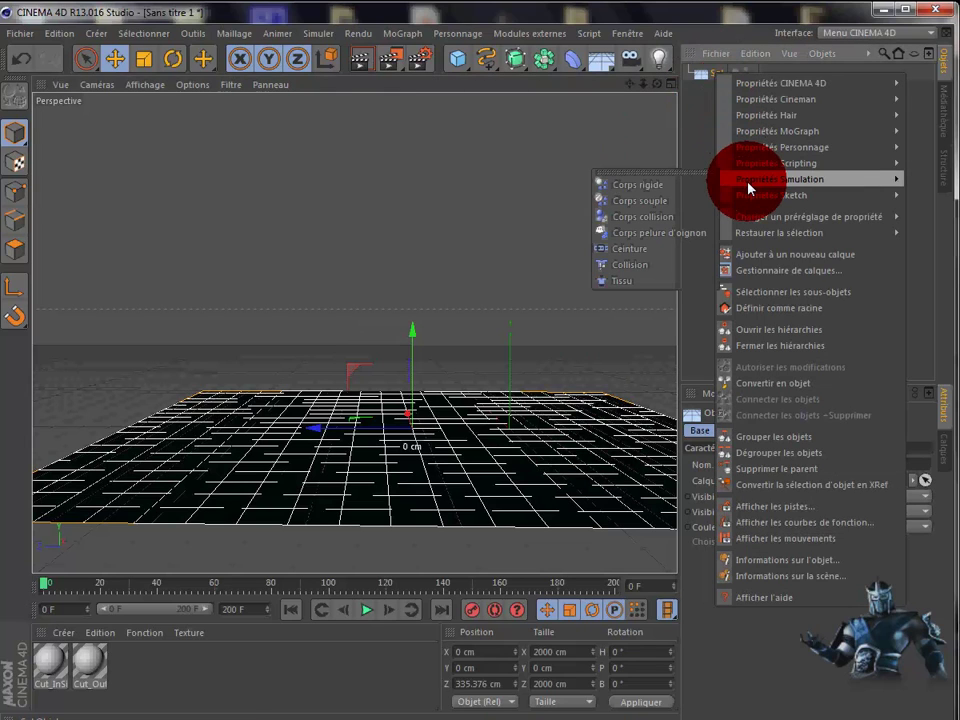
pyautogui.moveTo(780, 179)
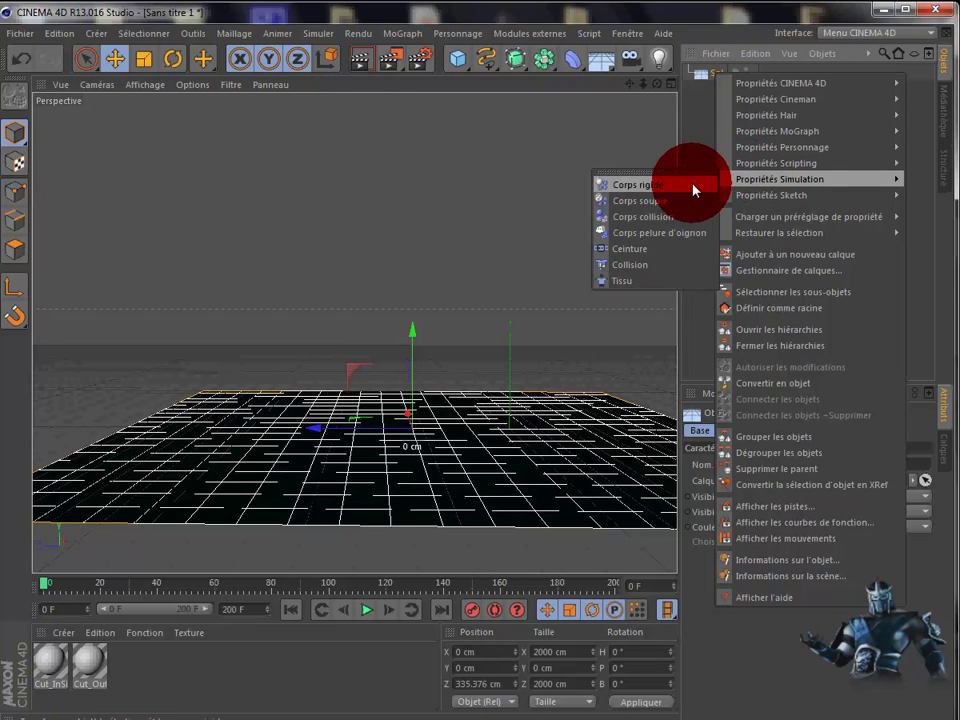
pyautogui.click(712, 80)
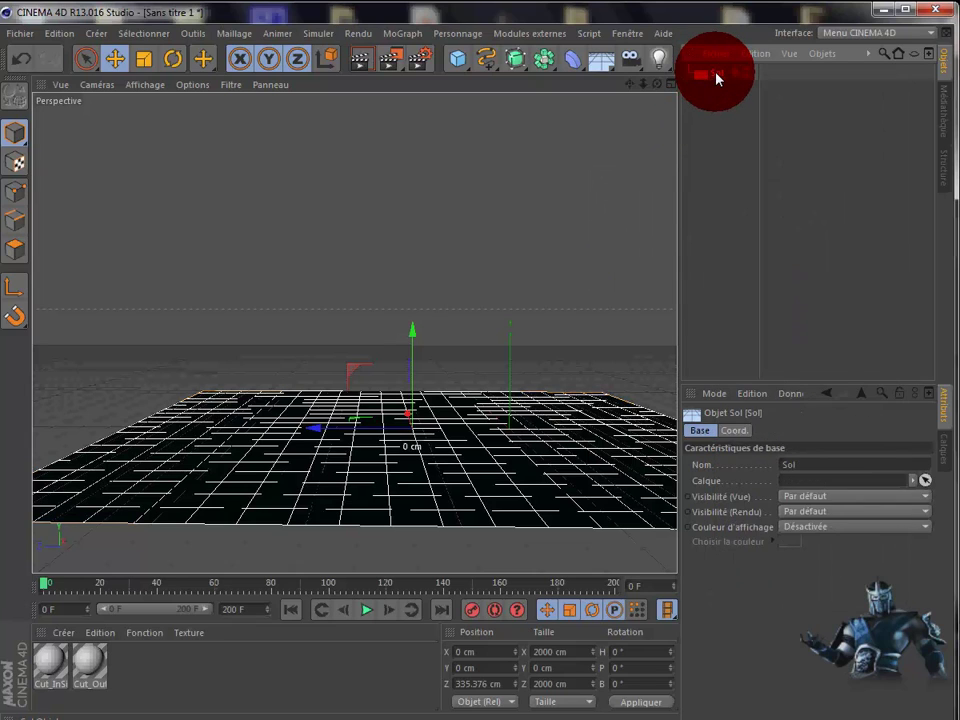
pyautogui.rightClick(716, 78)
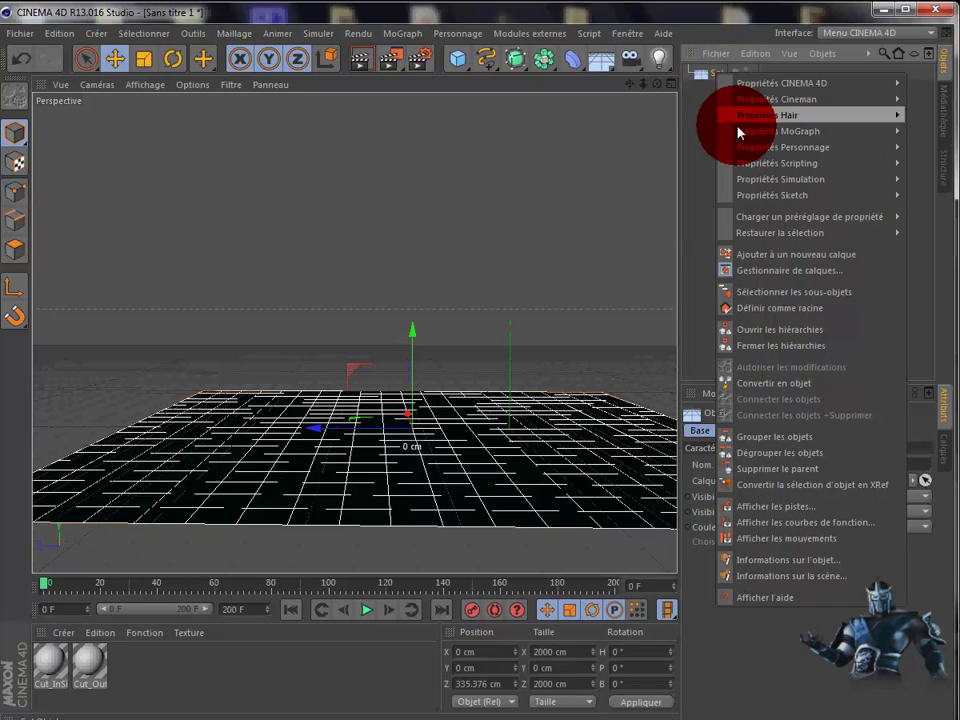
pyautogui.moveTo(780, 179)
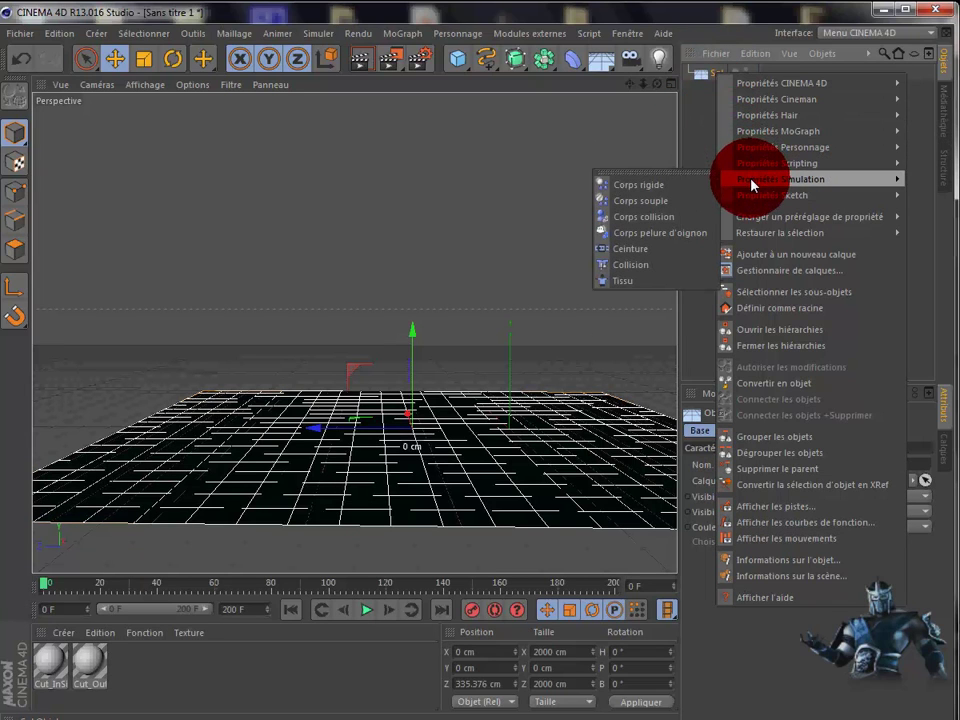
pyautogui.click(668, 186)
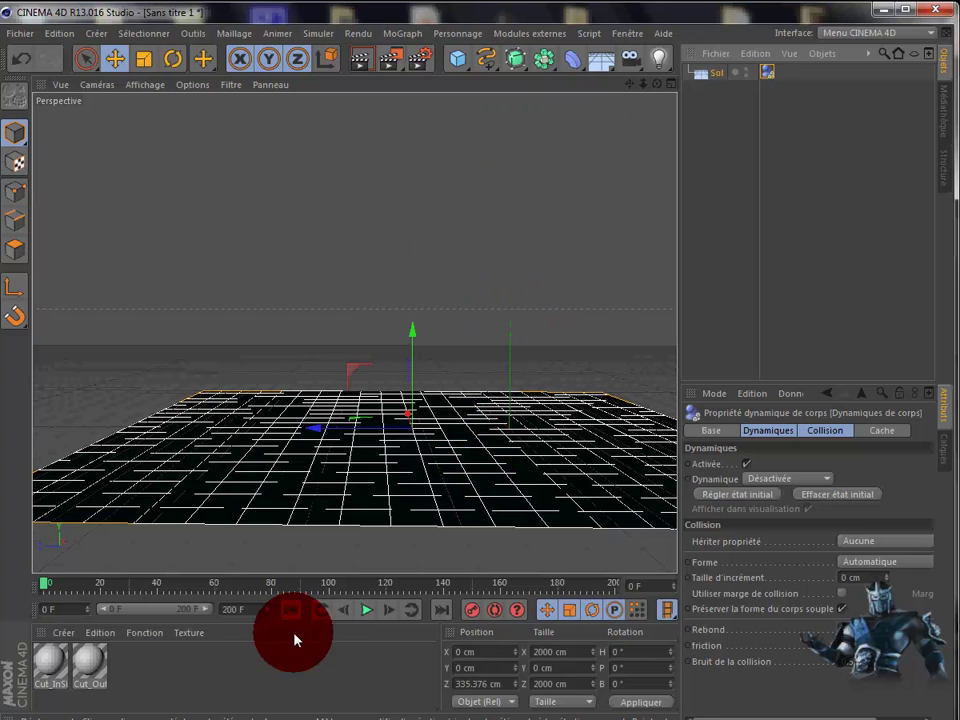
pyautogui.click(367, 617)
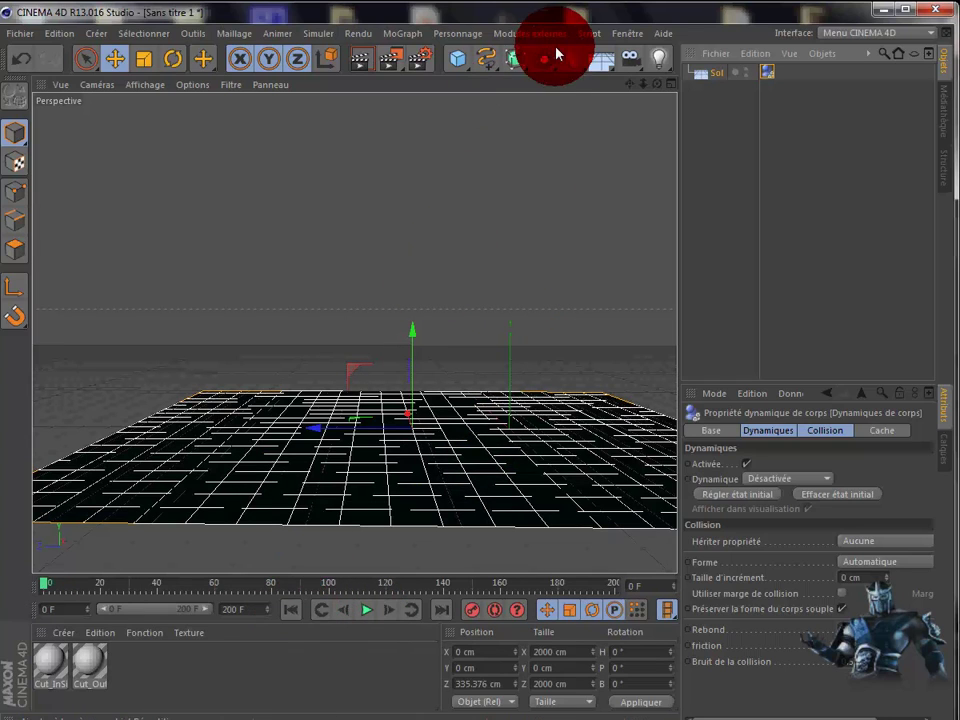
# - Add a cube on the floor at Y 102 cm, sized about 131 × 200 × 608 cm
pyautogui.click(458, 59)
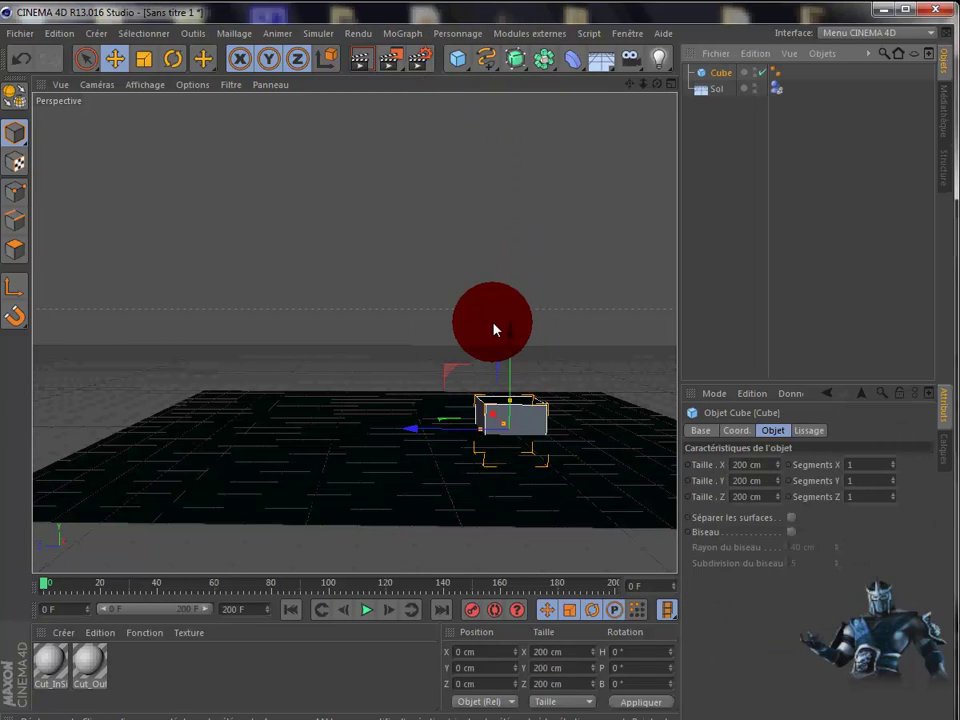
pyautogui.moveTo(509, 340)
pyautogui.mouseDown()
pyautogui.moveTo(512, 303)
pyautogui.moveTo(512, 315)
pyautogui.mouseUp()
pyautogui.moveTo(481, 403); pyautogui.dragTo(423, 406)
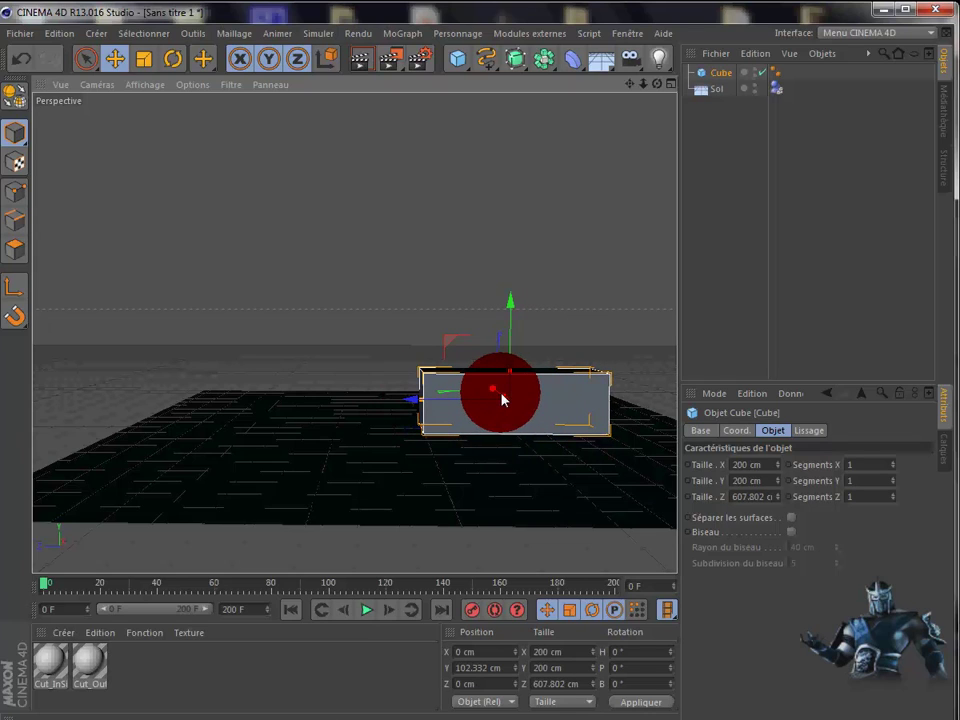
pyautogui.moveTo(502, 399); pyautogui.dragTo(506, 403)
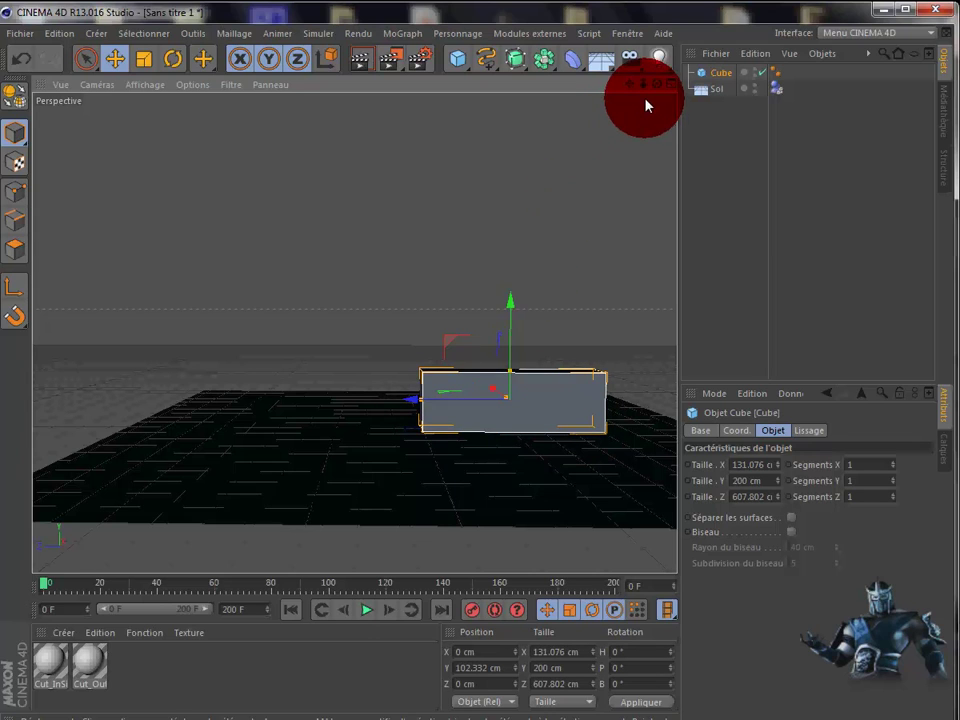
pyautogui.moveTo(656, 83)
pyautogui.mouseDown()
pyautogui.moveTo(504, 416)
pyautogui.moveTo(499, 399)
pyautogui.moveTo(521, 399)
pyautogui.moveTo(508, 399)
pyautogui.mouseUp()
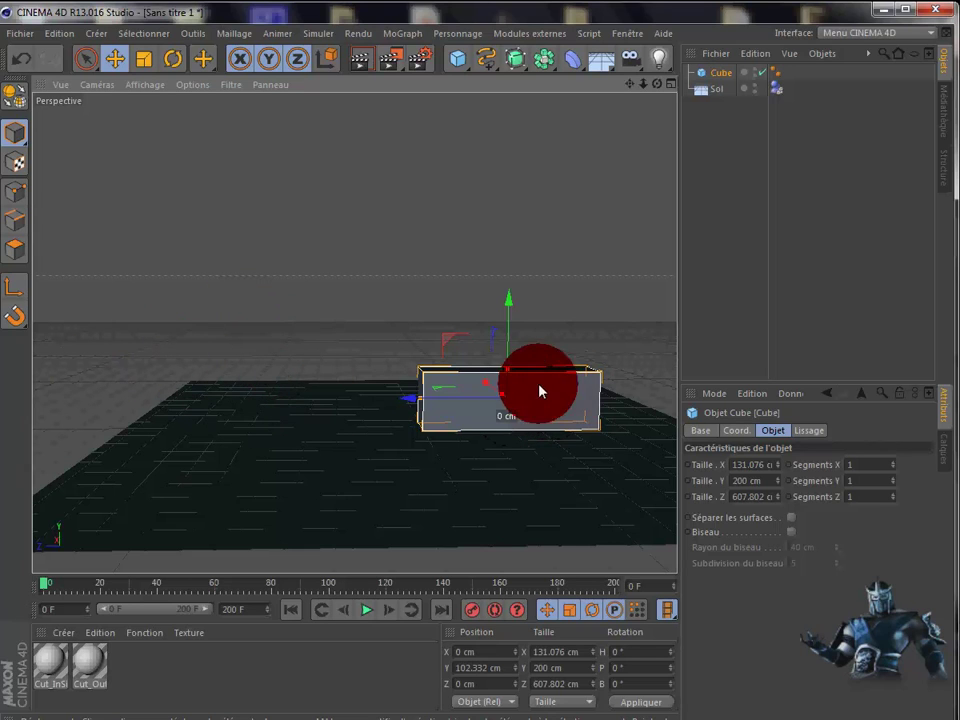
# - Copy and paste the Sol floor to create a duplicate, Sol.1
pyautogui.click(716, 91)
pyautogui.click(755, 53)
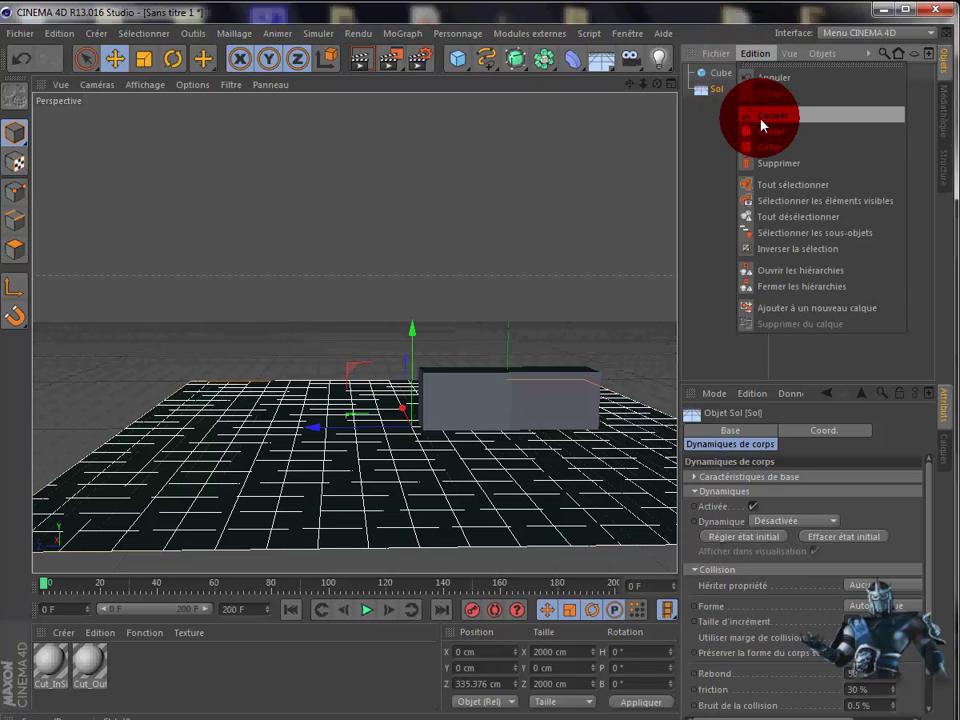
pyautogui.click(755, 53)
pyautogui.click(756, 53)
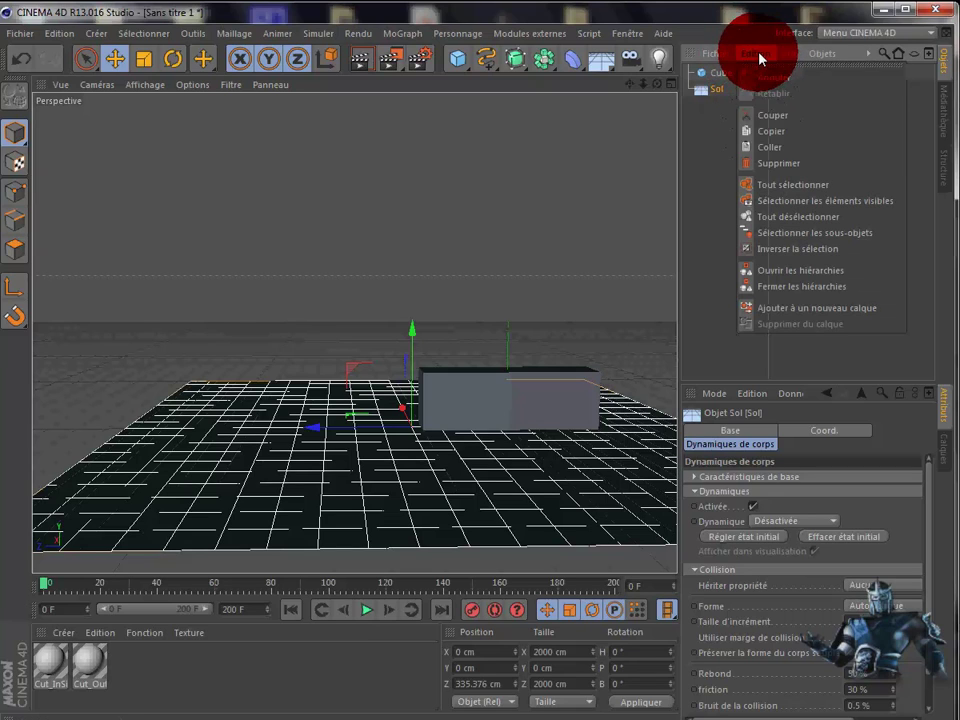
pyautogui.click(776, 148)
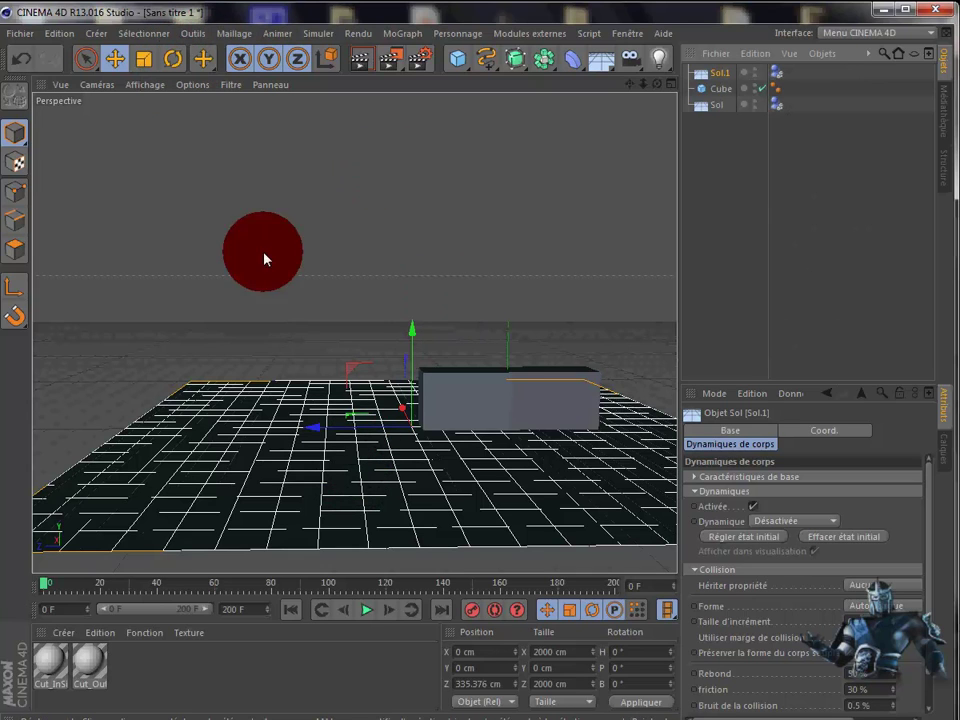
# - Tilt Sol.1 to P 25° as a ramp at Y 44 cm, Z 1327 cm
pyautogui.moveTo(319, 433)
pyautogui.mouseDown()
pyautogui.moveTo(180, 437)
pyautogui.moveTo(175, 334)
pyautogui.mouseUp()
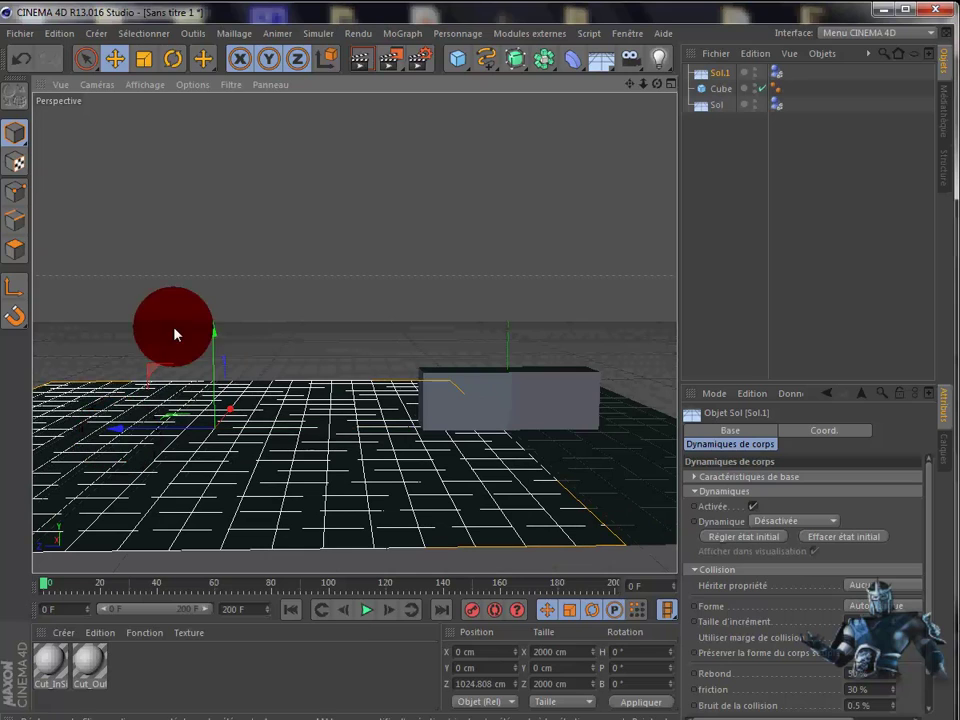
pyautogui.click(173, 59)
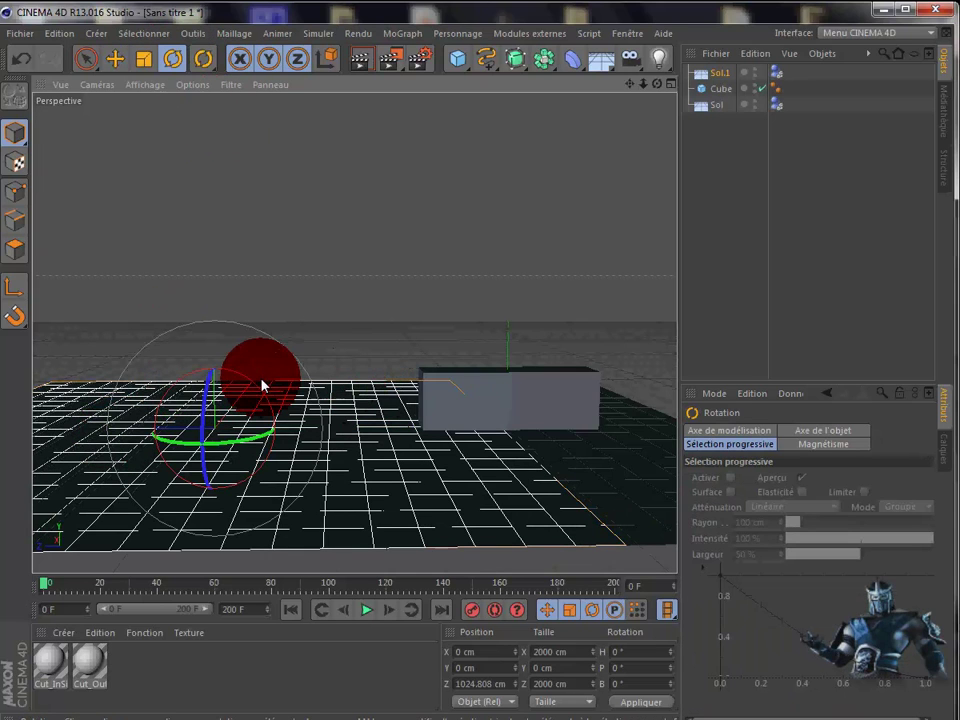
pyautogui.moveTo(262, 383); pyautogui.dragTo(286, 406)
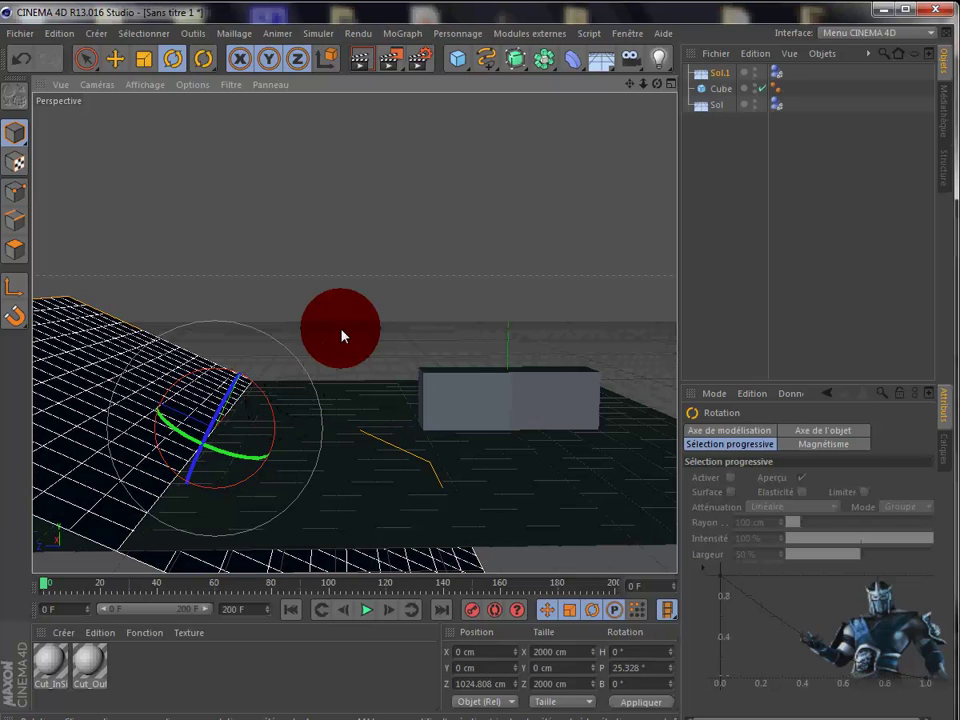
pyautogui.click(116, 60)
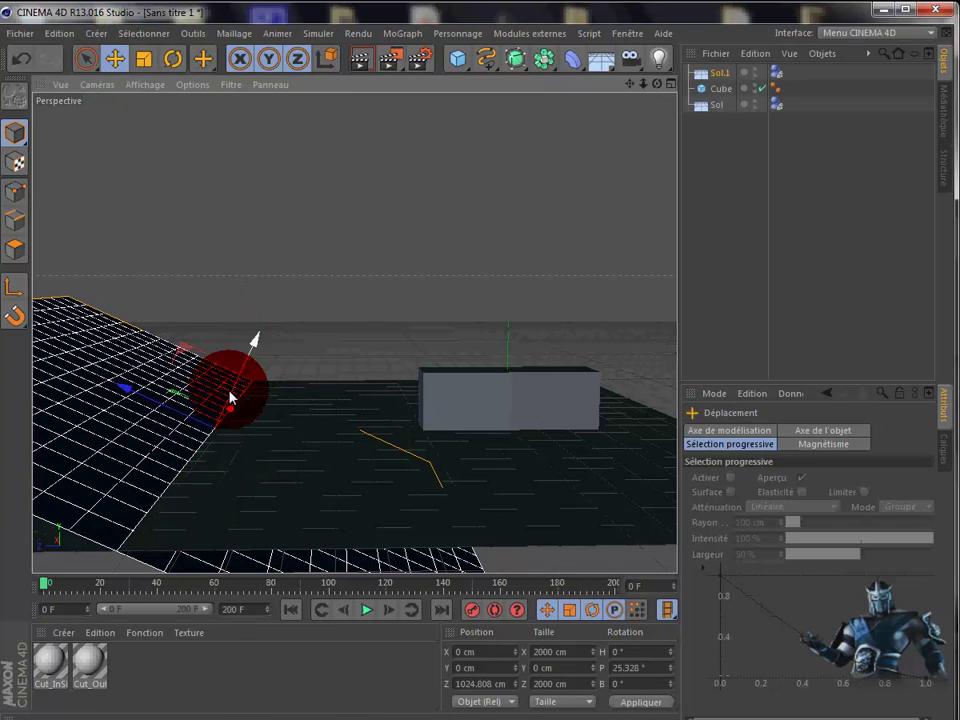
pyautogui.moveTo(133, 392)
pyautogui.mouseDown()
pyautogui.moveTo(36, 386)
pyautogui.moveTo(175, 309)
pyautogui.moveTo(130, 351)
pyautogui.moveTo(144, 326)
pyautogui.moveTo(160, 327)
pyautogui.mouseUp()
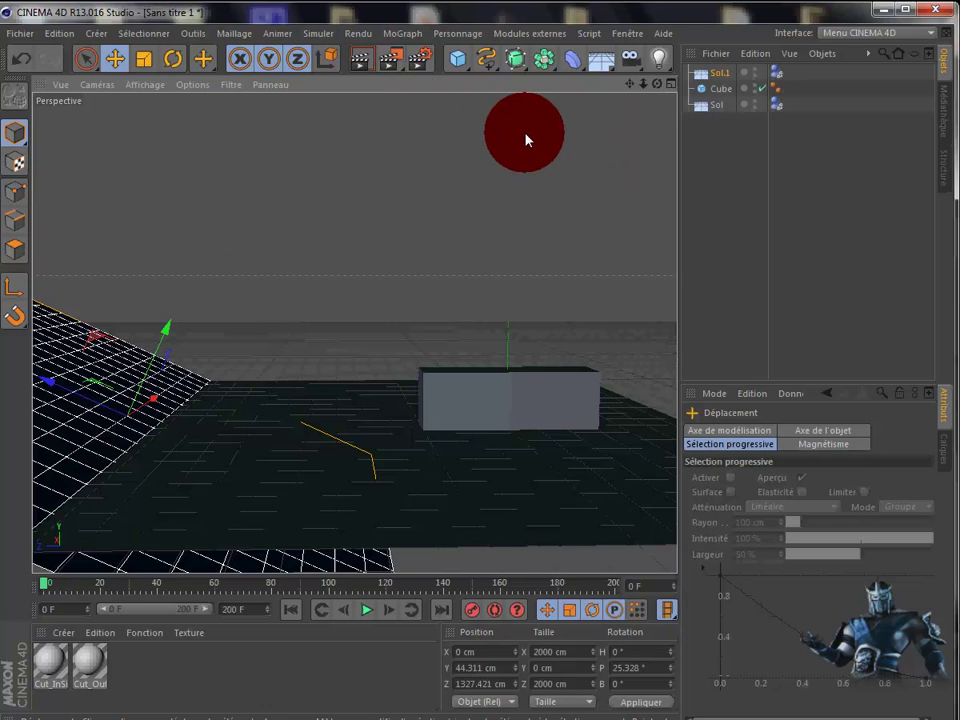
# - Add a sphere of radius 183.768 cm and raise it to Y 758.772 cm
pyautogui.click(466, 63)
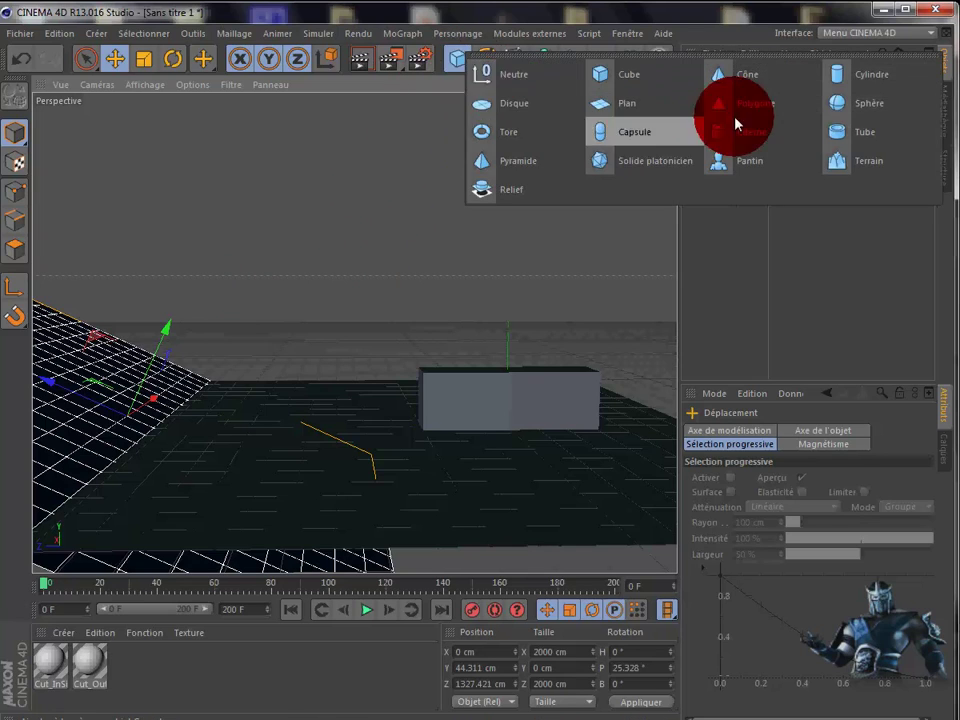
pyautogui.click(838, 106)
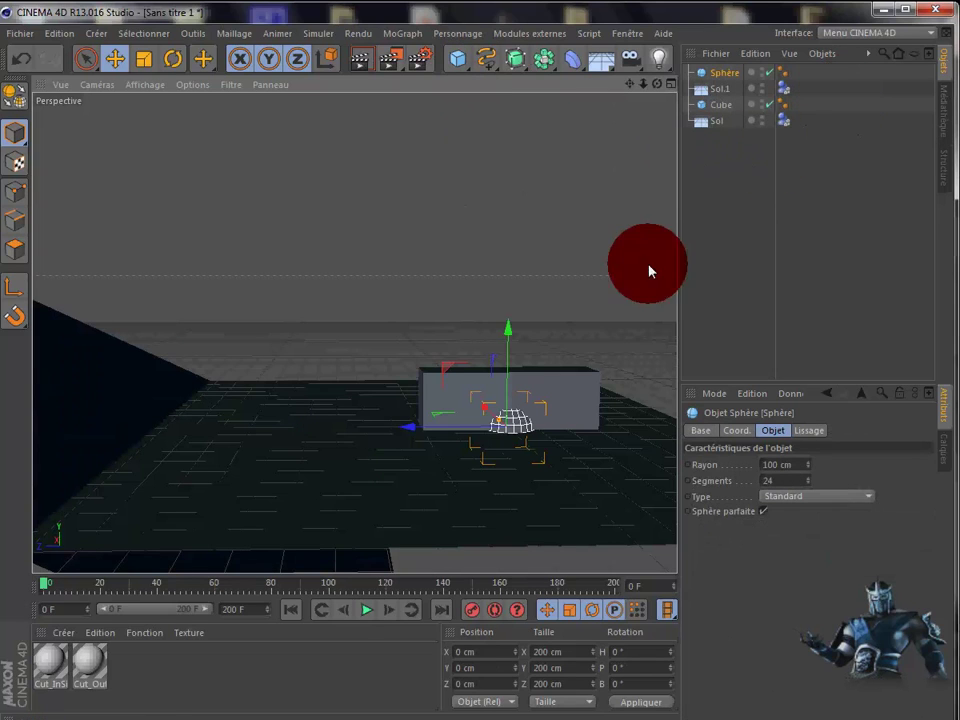
pyautogui.moveTo(511, 333)
pyautogui.mouseDown()
pyautogui.moveTo(513, 312)
pyautogui.moveTo(506, 410)
pyautogui.mouseUp()
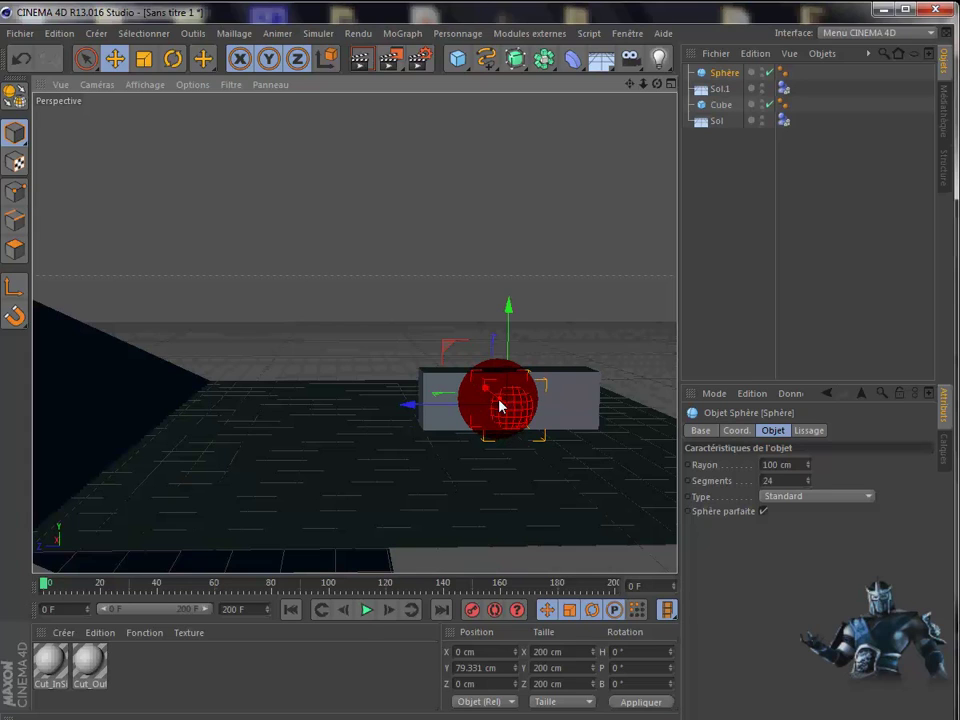
pyautogui.moveTo(500, 405); pyautogui.dragTo(465, 401)
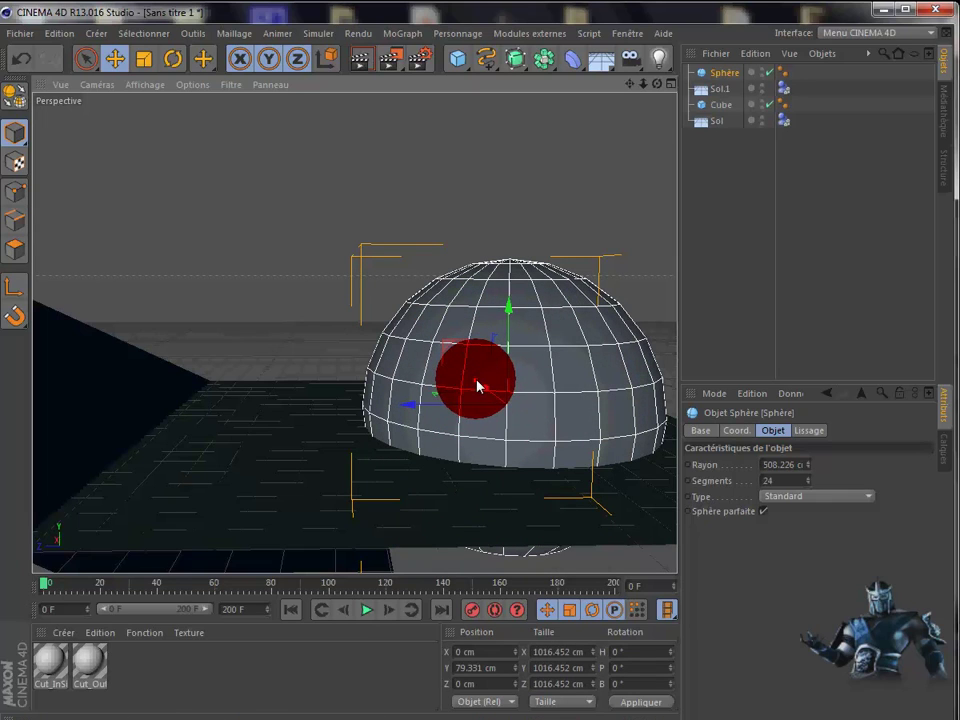
pyautogui.moveTo(477, 385); pyautogui.dragTo(493, 399)
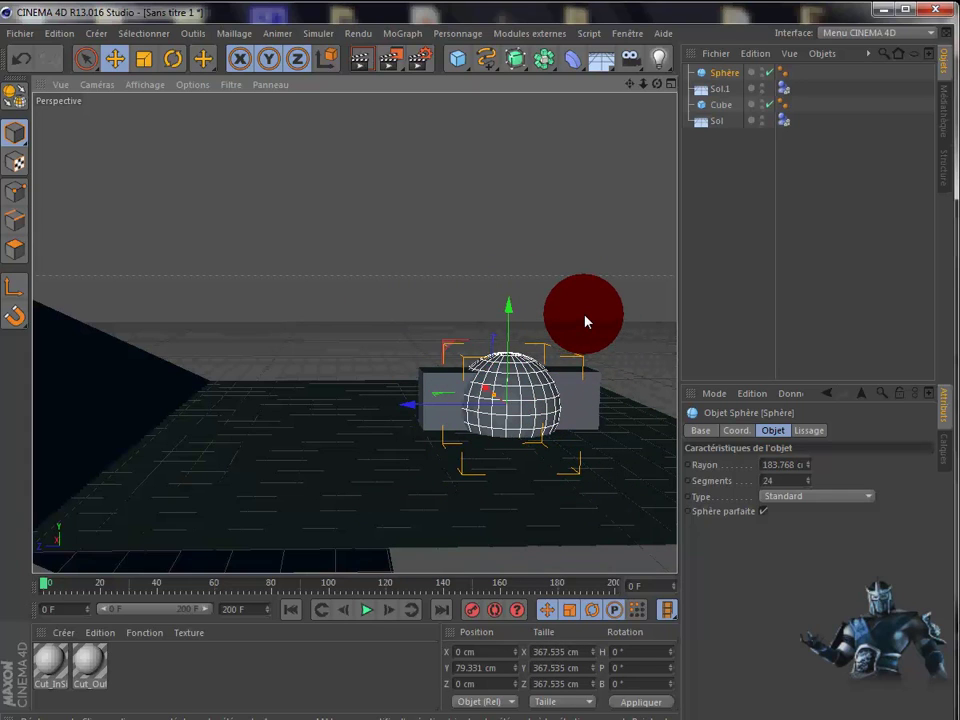
pyautogui.moveTo(508, 314); pyautogui.dragTo(534, 117)
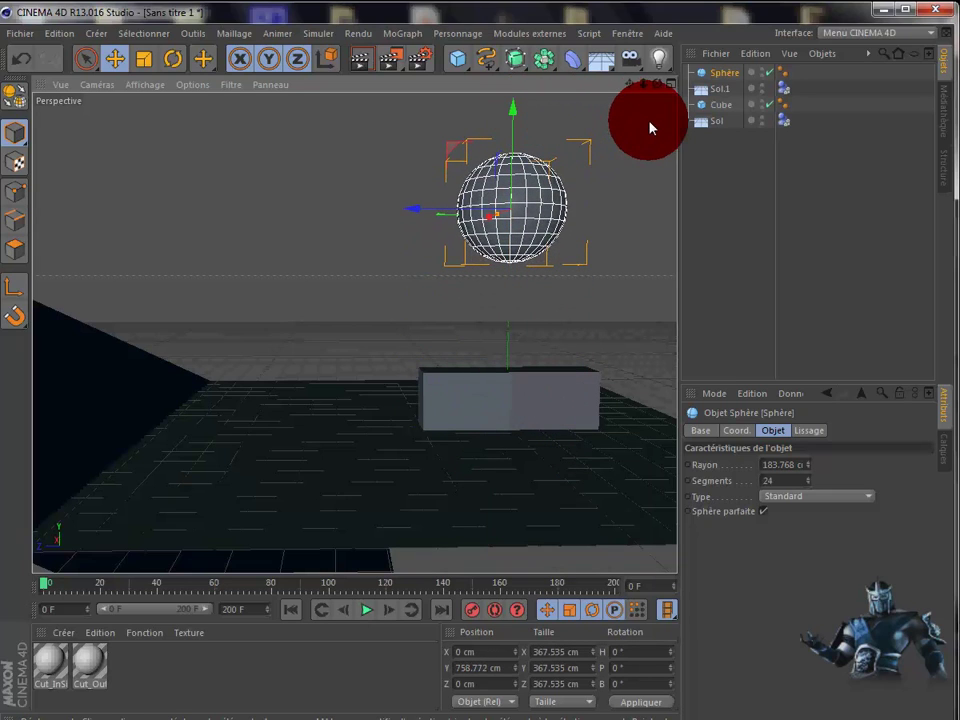
# - Give the sphere a Corps rigide dynamics tag
pyautogui.rightClick(724, 78)
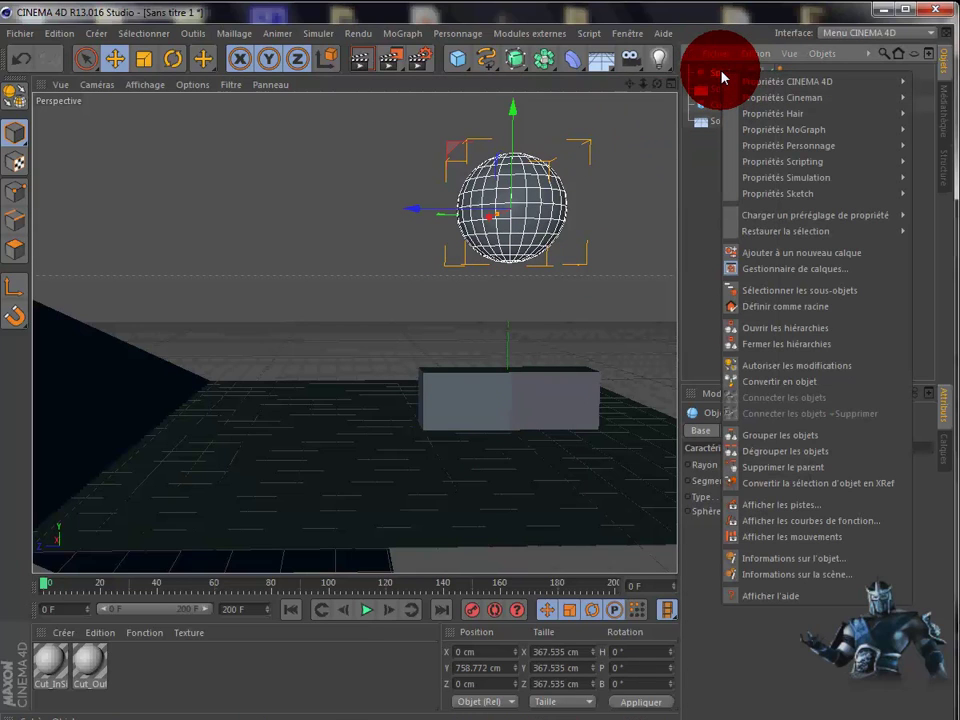
pyautogui.click(722, 78)
pyautogui.rightClick(717, 78)
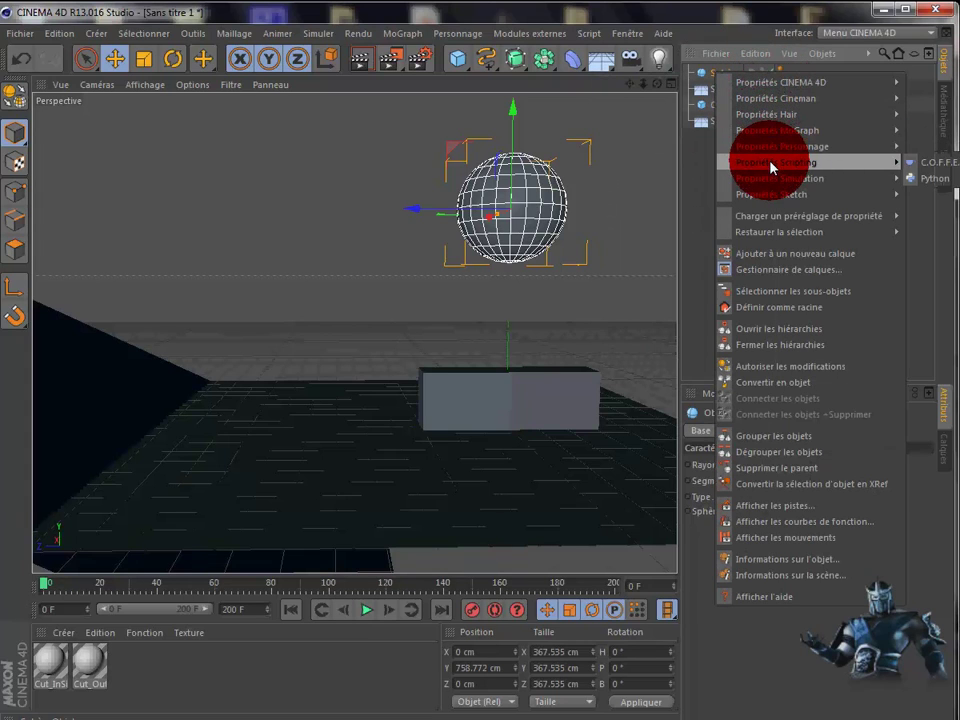
pyautogui.moveTo(786, 177)
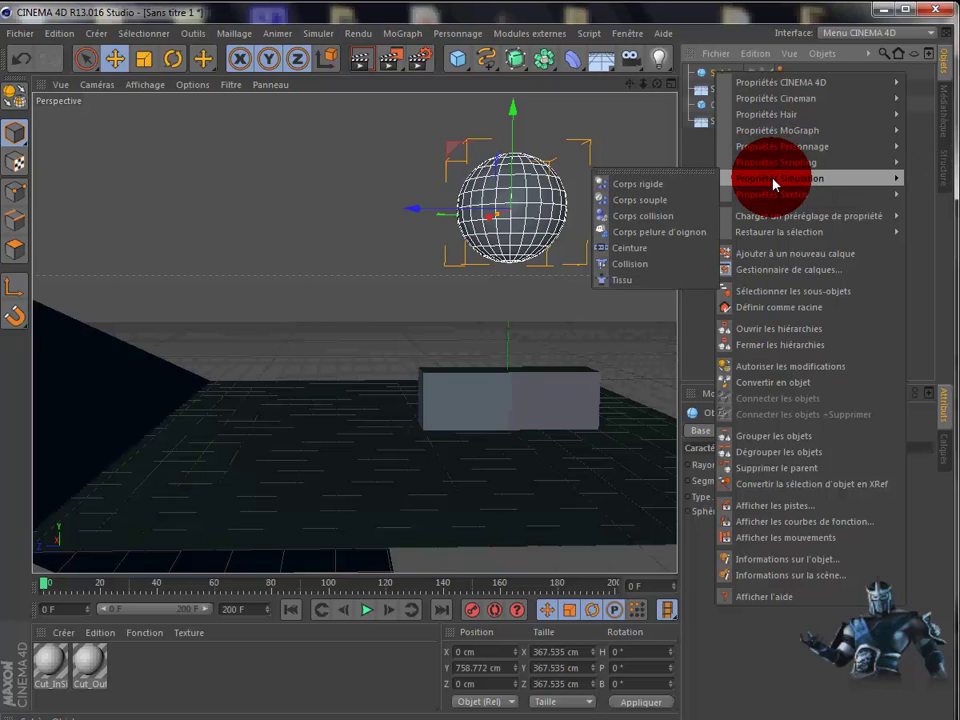
pyautogui.click(673, 186)
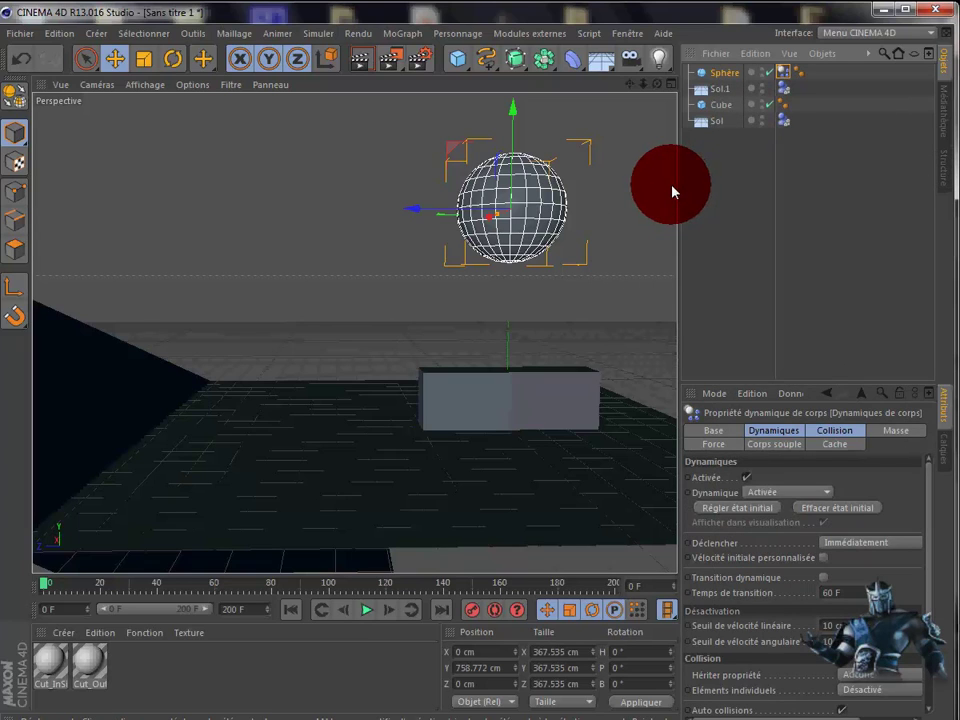
# - Play the simulation to watch the sphere fall, then rewind to frame 0
pyautogui.click(366, 610)
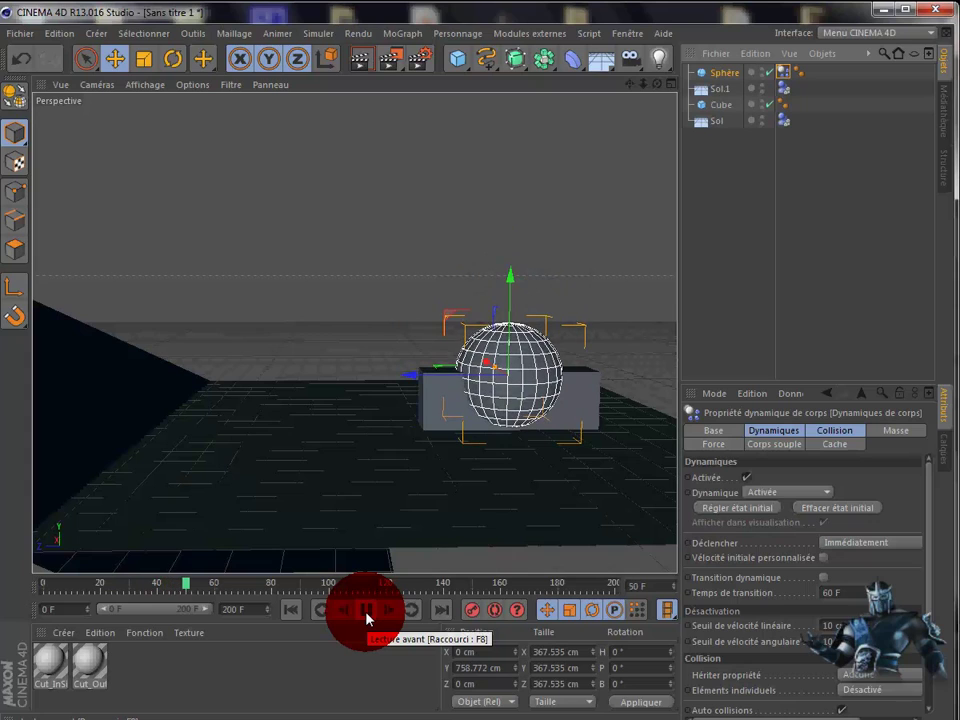
pyautogui.click(366, 612)
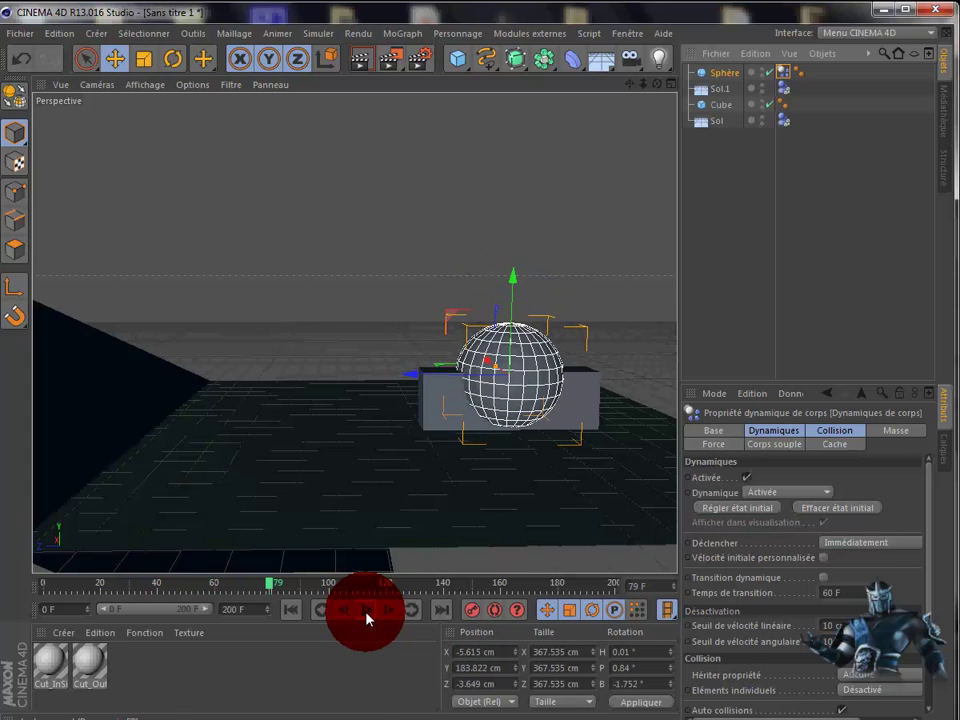
pyautogui.click(291, 611)
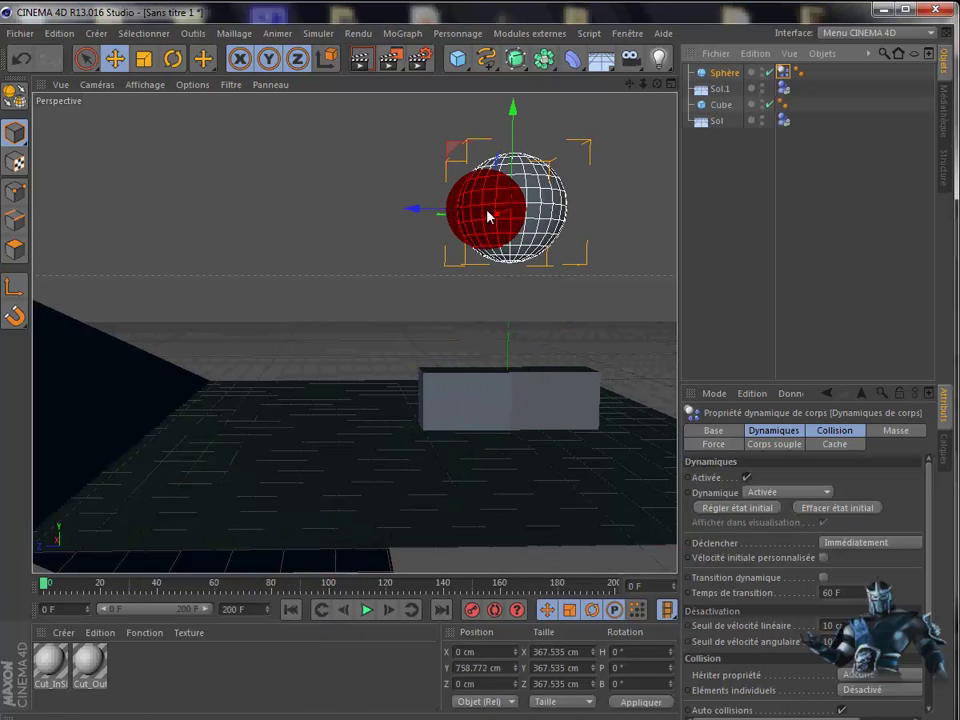
# - Add Corps rigide dynamics to the cube
pyautogui.click(726, 105)
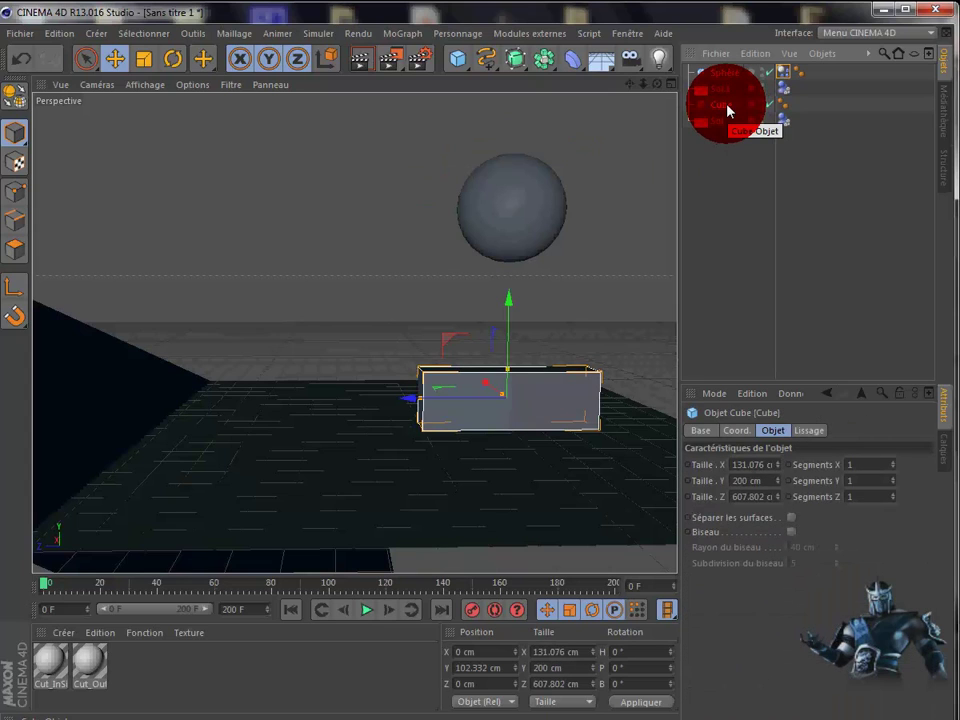
pyautogui.rightClick(728, 107)
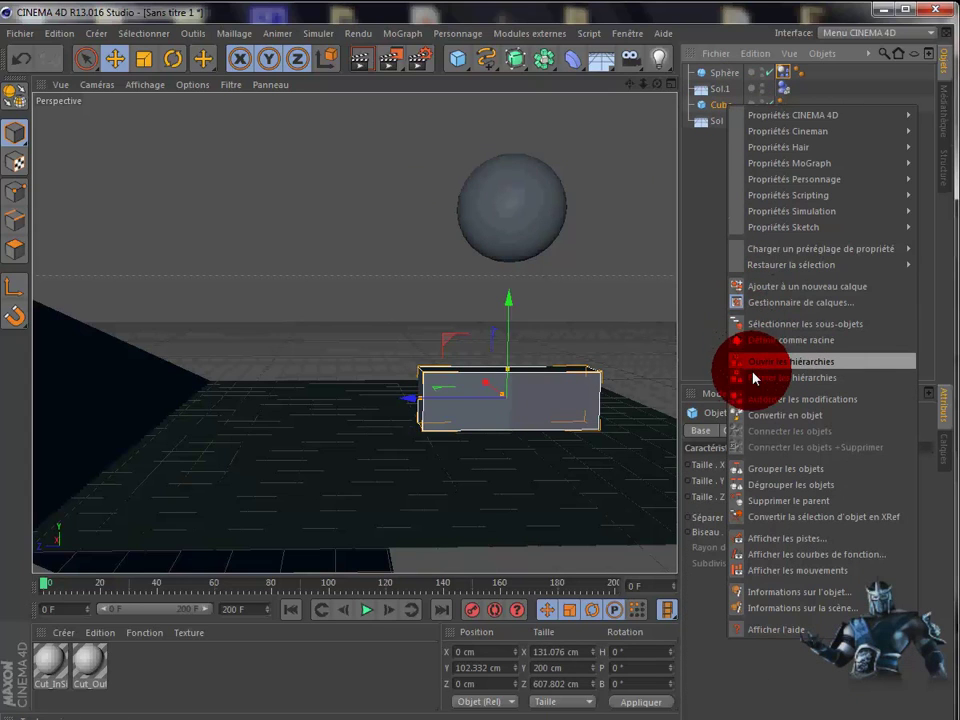
pyautogui.moveTo(792, 211)
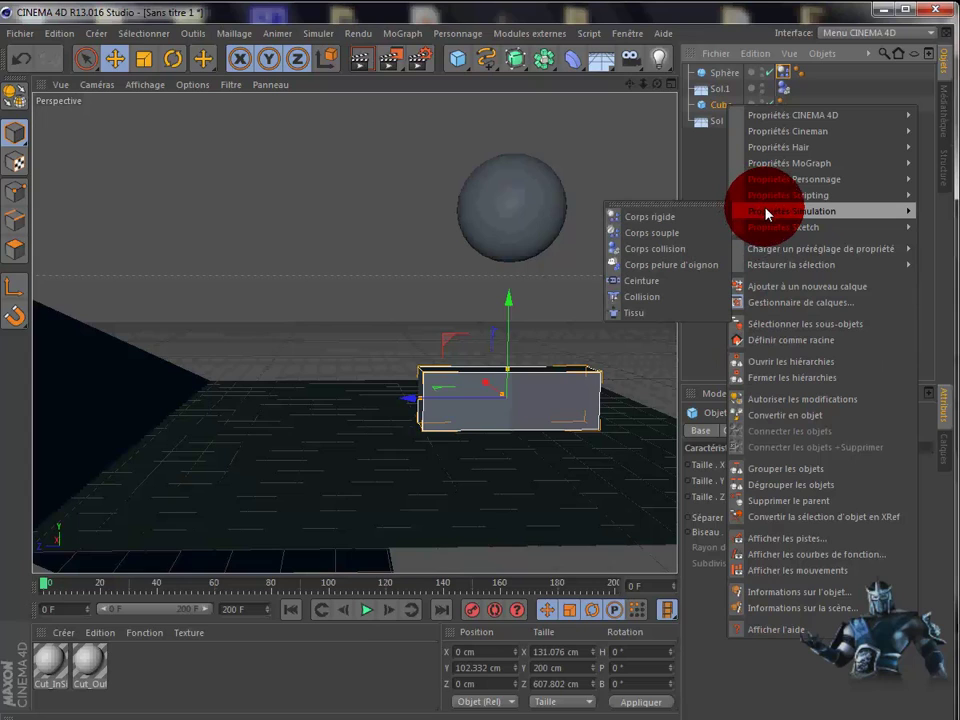
pyautogui.click(686, 219)
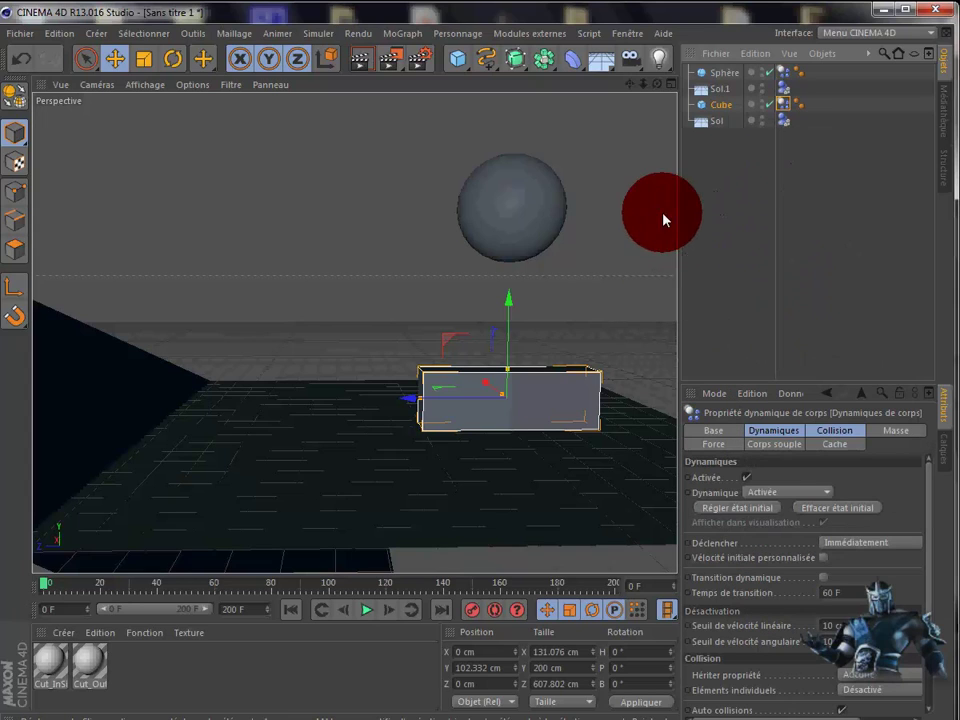
# - Test the collision, rewind, and slide the sphere back to Z 1437 cm
pyautogui.click(366, 610)
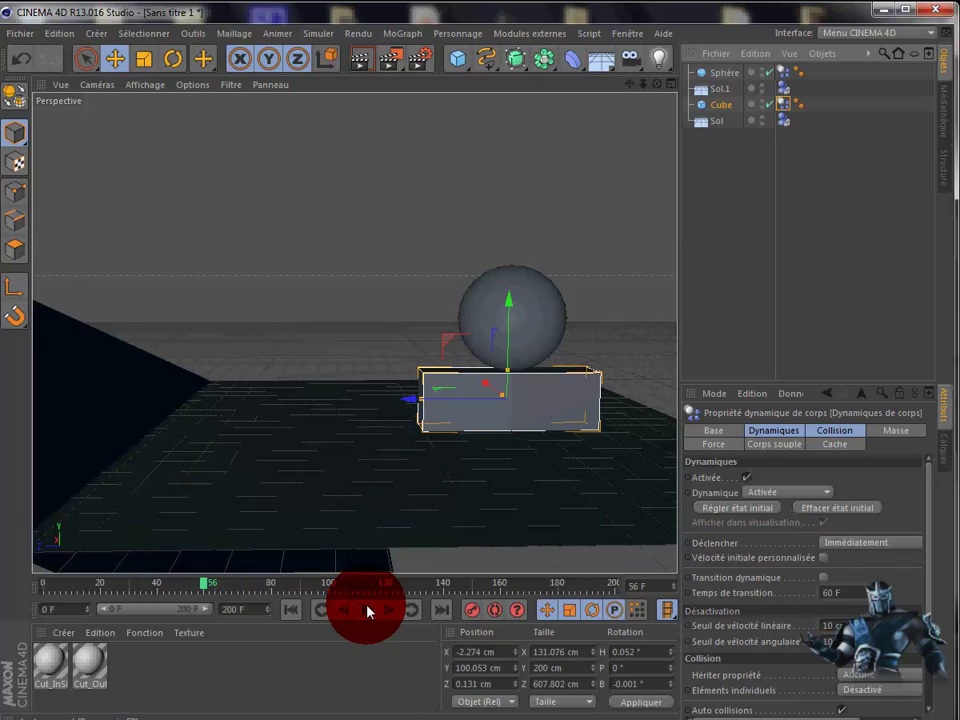
pyautogui.click(292, 611)
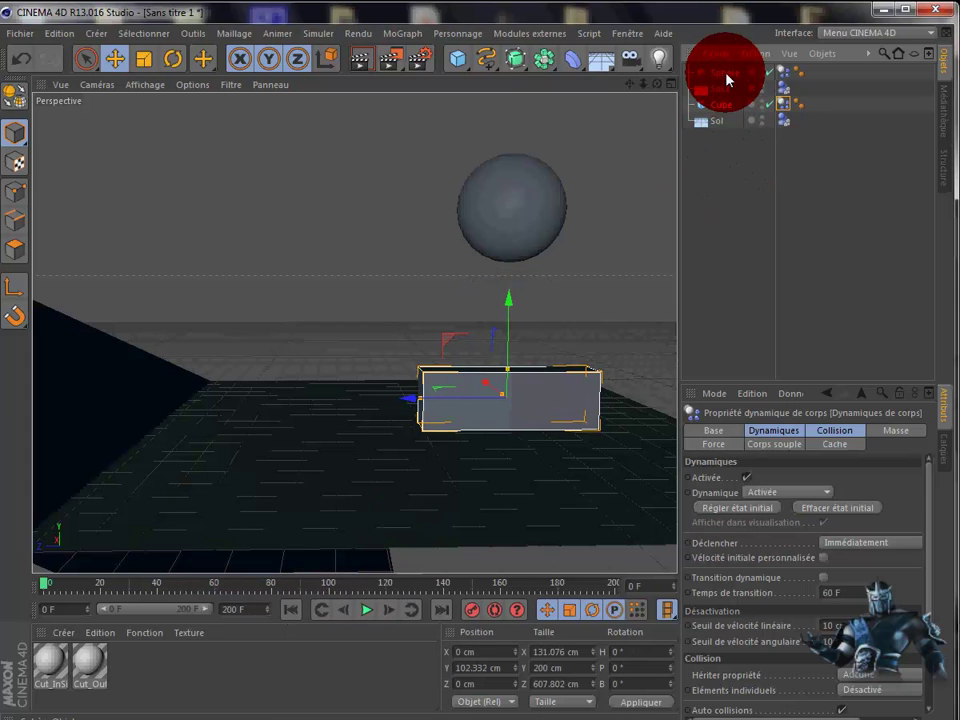
pyautogui.click(726, 73)
pyautogui.moveTo(546, 190)
pyautogui.mouseDown()
pyautogui.moveTo(330, 225)
pyautogui.moveTo(504, 402)
pyautogui.moveTo(435, 212)
pyautogui.mouseUp()
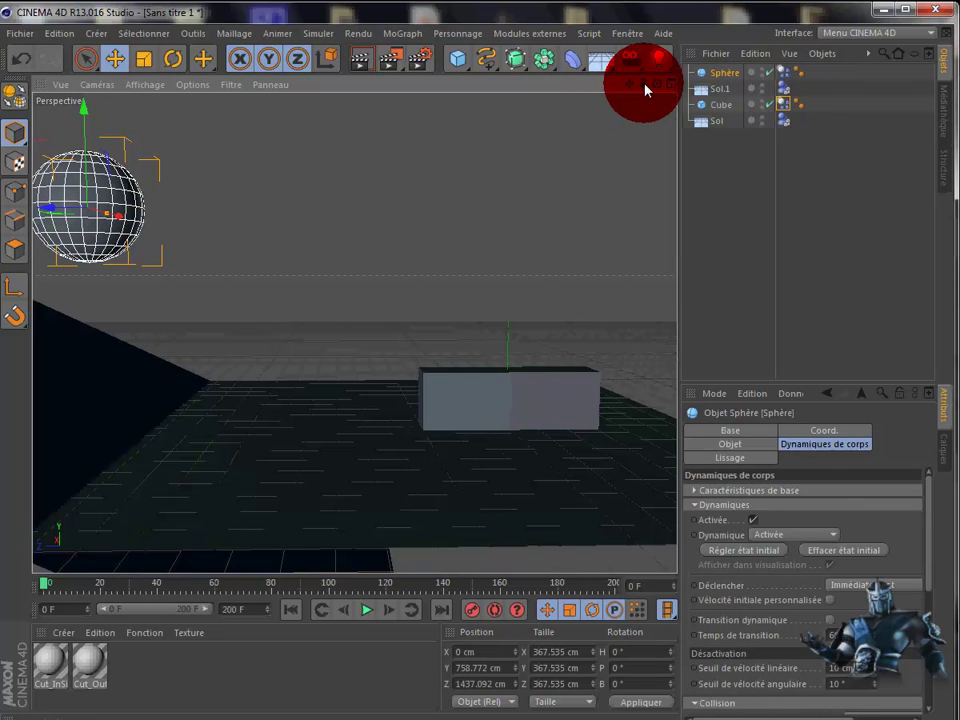
# - Reposition the sphere to Y 469.181 cm and Z 1754.031 cm above the sloped floor
pyautogui.moveTo(645, 90); pyautogui.dragTo(355, 172)
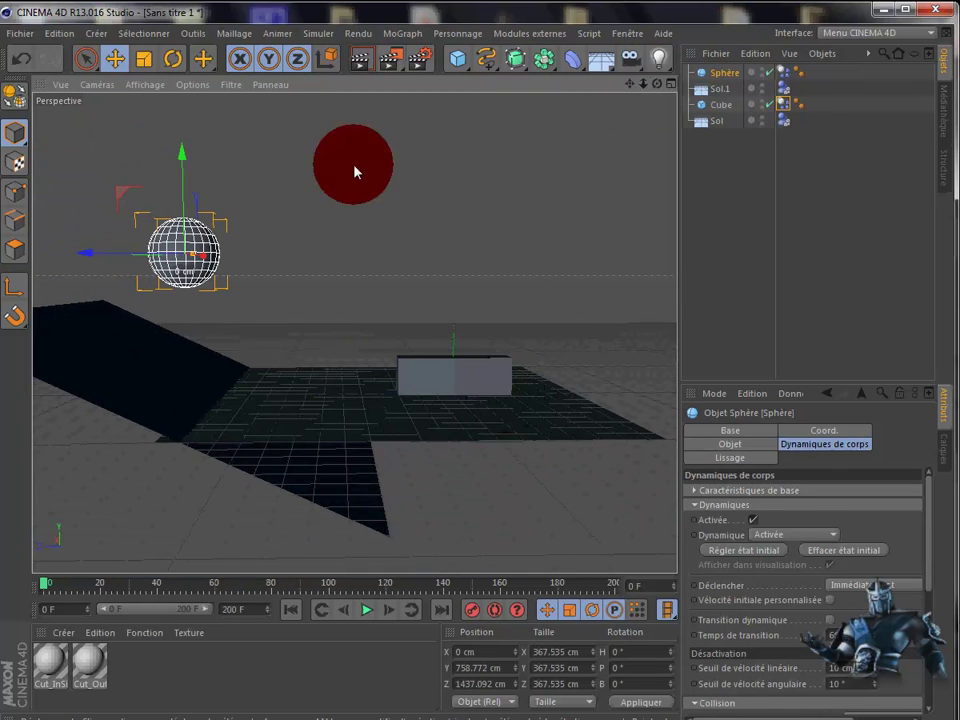
pyautogui.moveTo(88, 256)
pyautogui.mouseDown()
pyautogui.moveTo(45, 282)
pyautogui.moveTo(117, 178)
pyautogui.moveTo(108, 227)
pyautogui.moveTo(110, 210)
pyautogui.mouseUp()
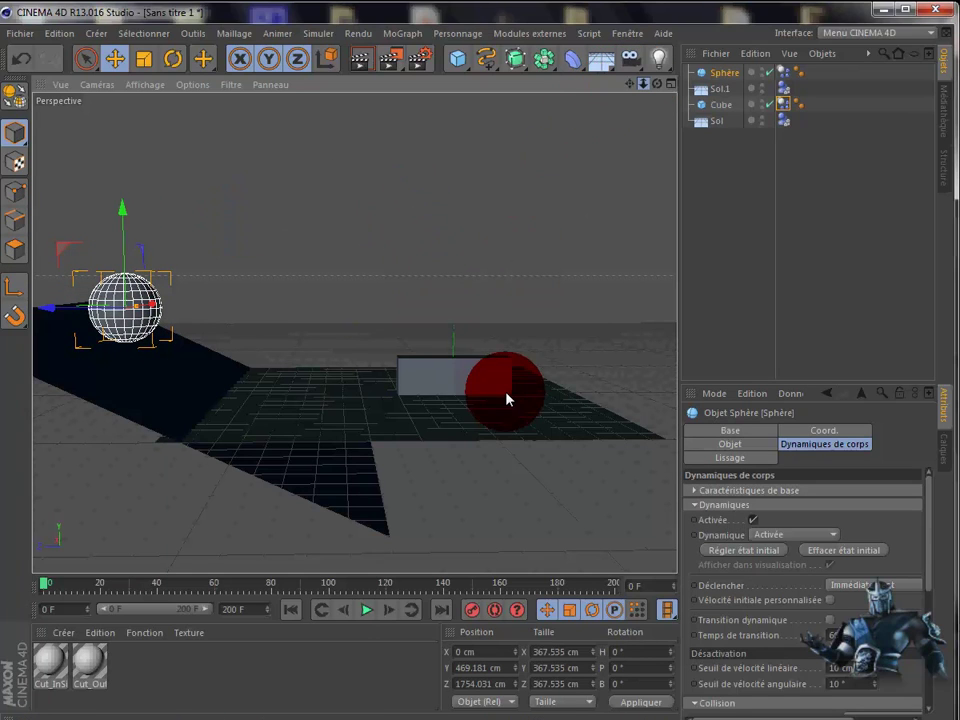
pyautogui.scroll(2, 507, 400)
pyautogui.scroll(2, 507, 400)
pyautogui.scroll(2, 507, 400)
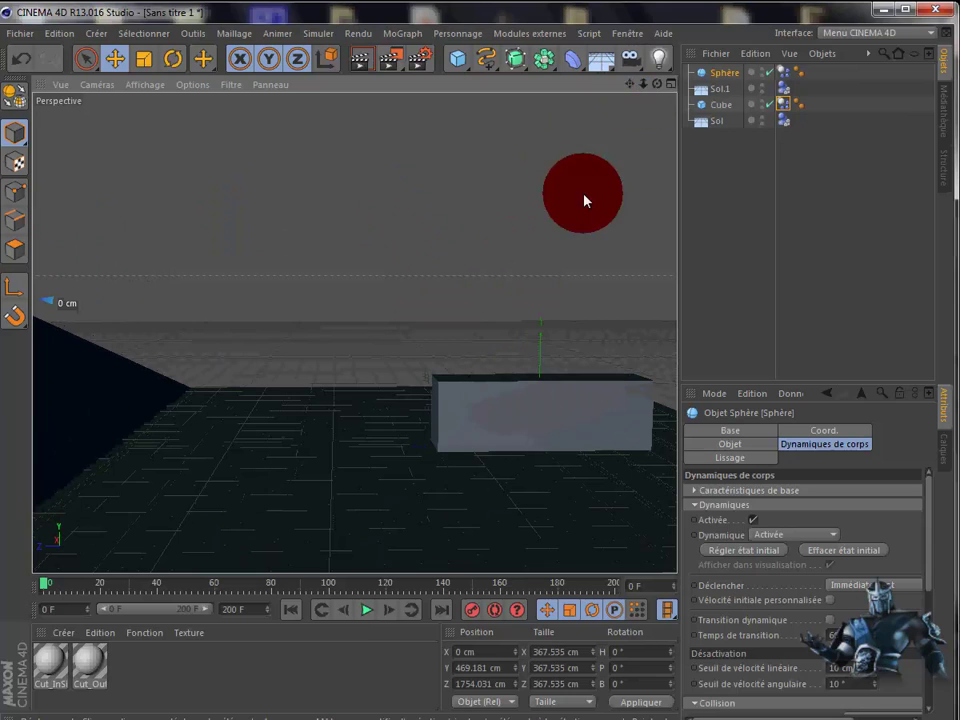
pyautogui.keyDown('alt'); pyautogui.moveTo(505, 400); pyautogui.dragTo(506, 398); pyautogui.keyUp('alt')
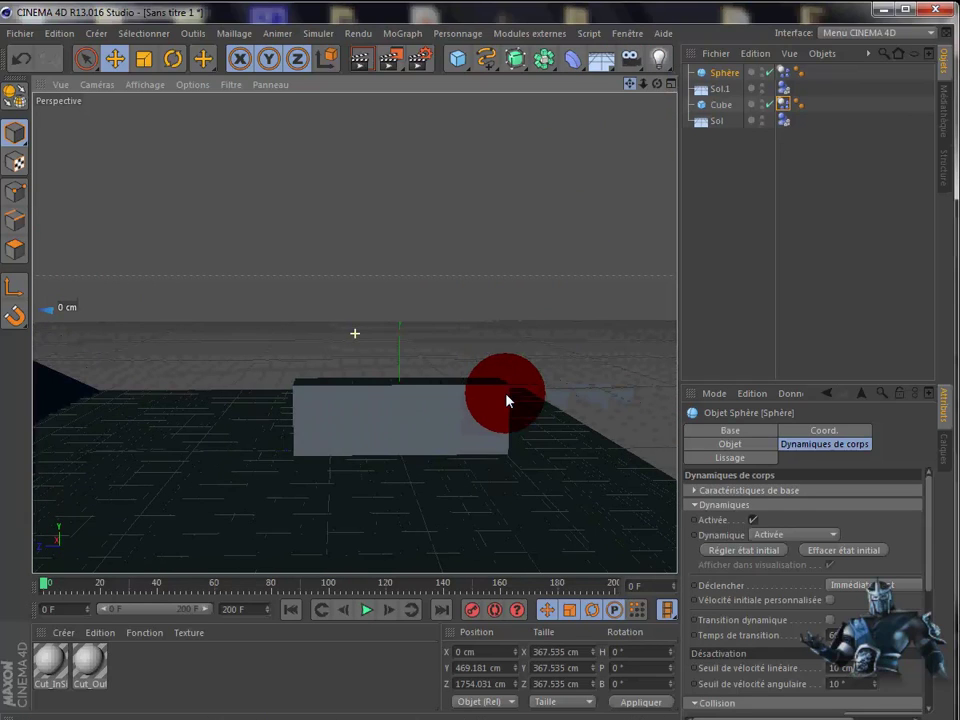
pyautogui.click(738, 106)
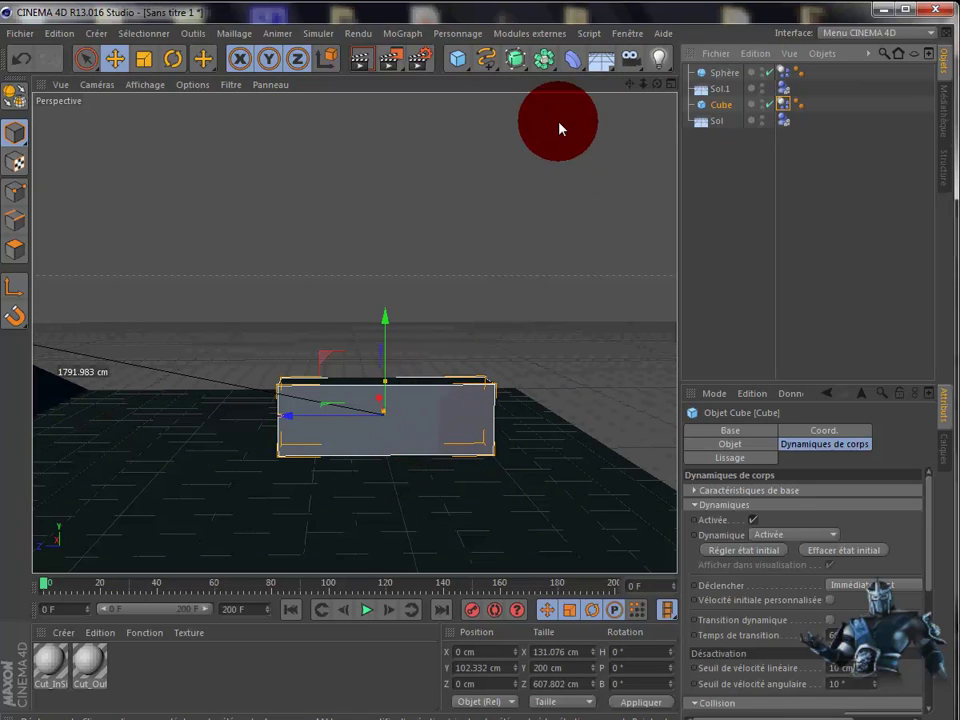
# - Break the cube into 30 Thrausi pieces, creating Cube_Thrausi_30
pyautogui.click(531, 35)
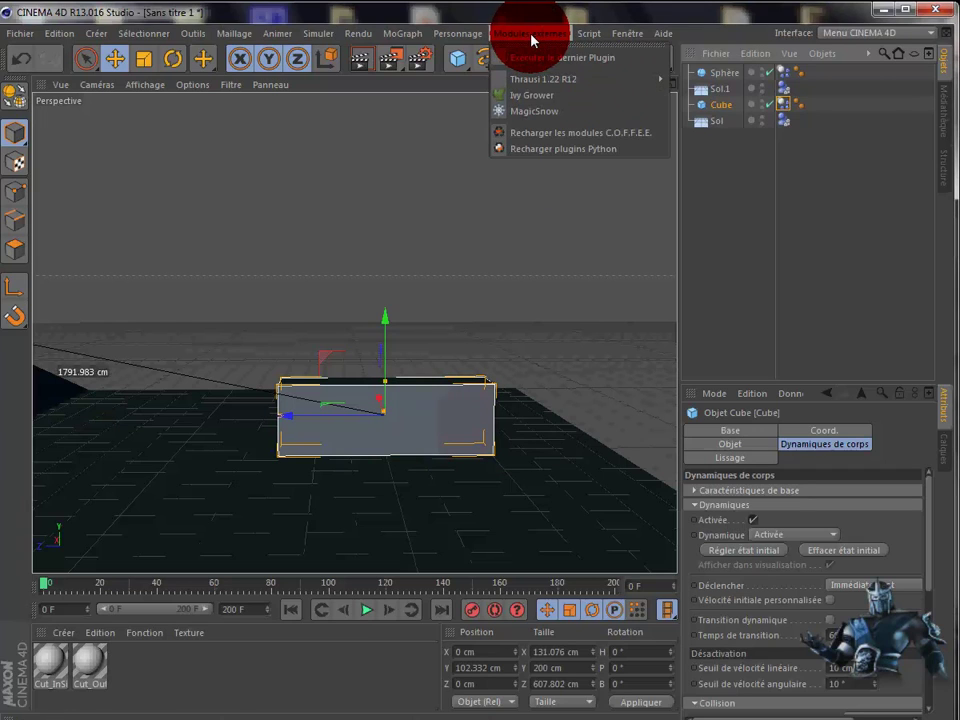
pyautogui.moveTo(545, 79)
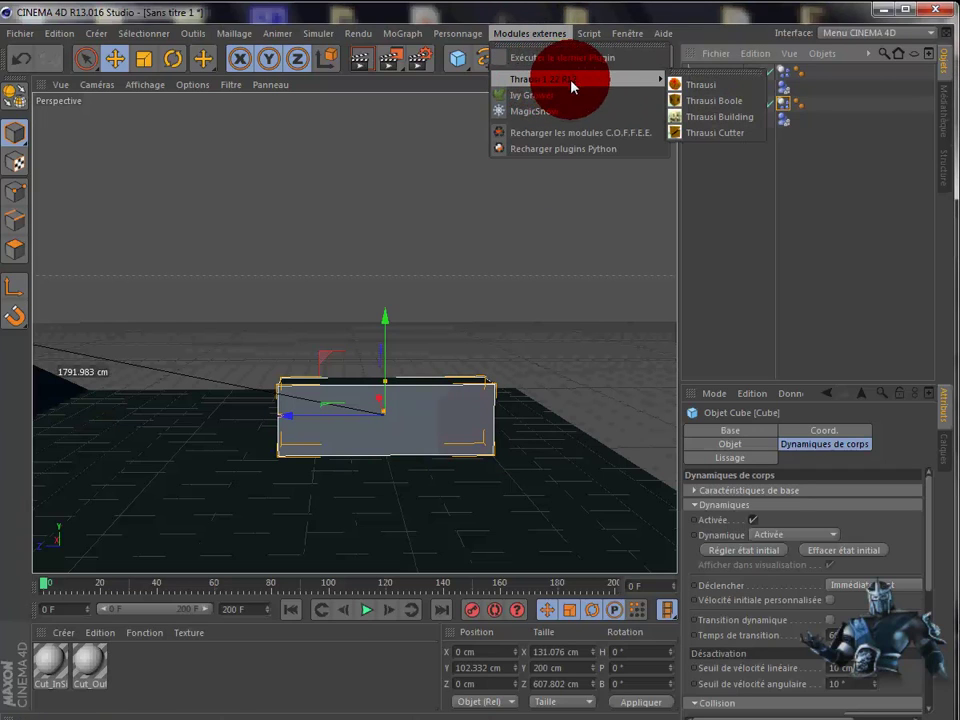
pyautogui.click(708, 90)
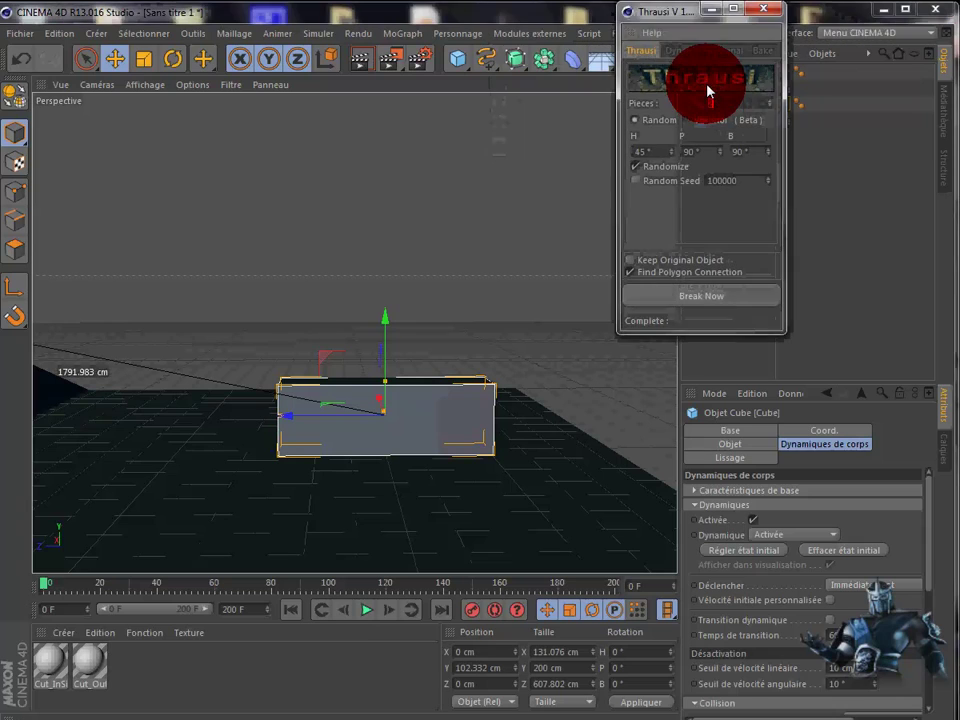
pyautogui.moveTo(664, 17); pyautogui.dragTo(570, 108)
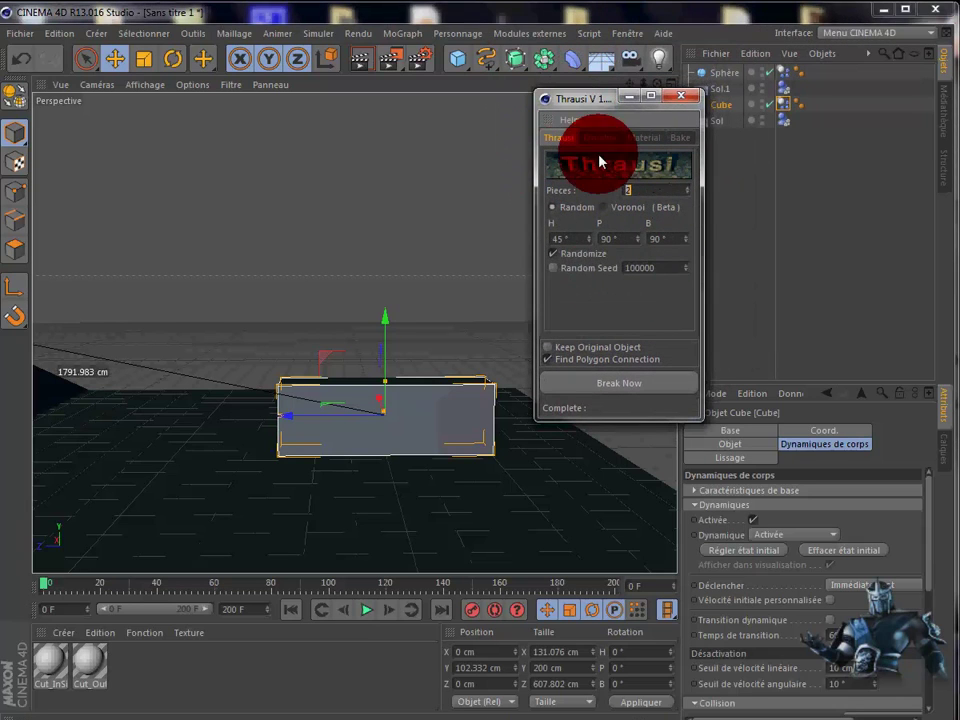
pyautogui.write('1')
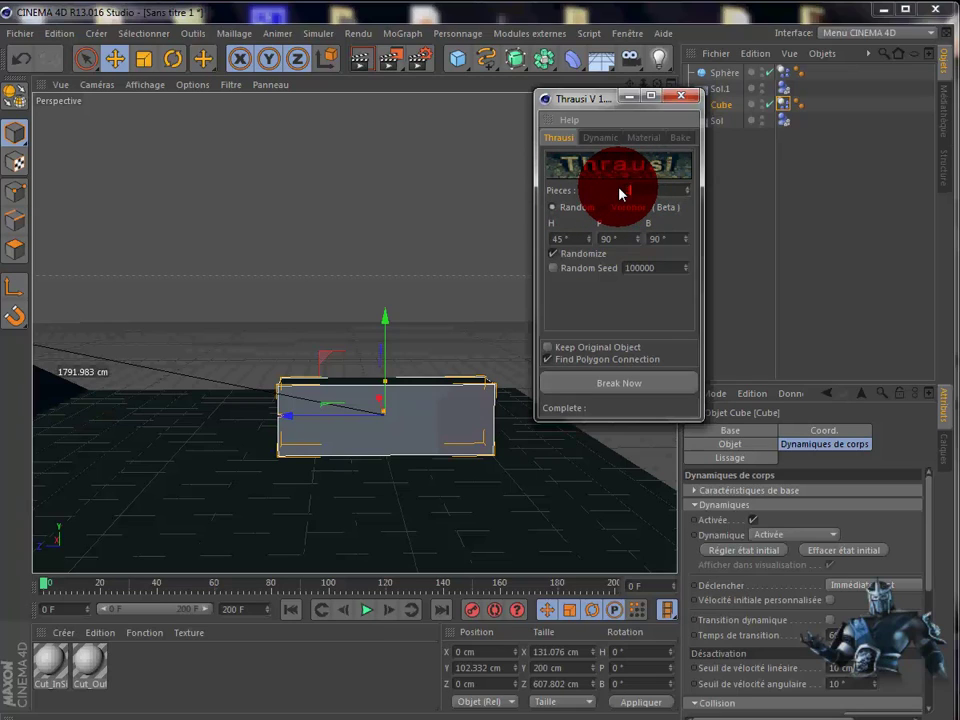
pyautogui.write('0')
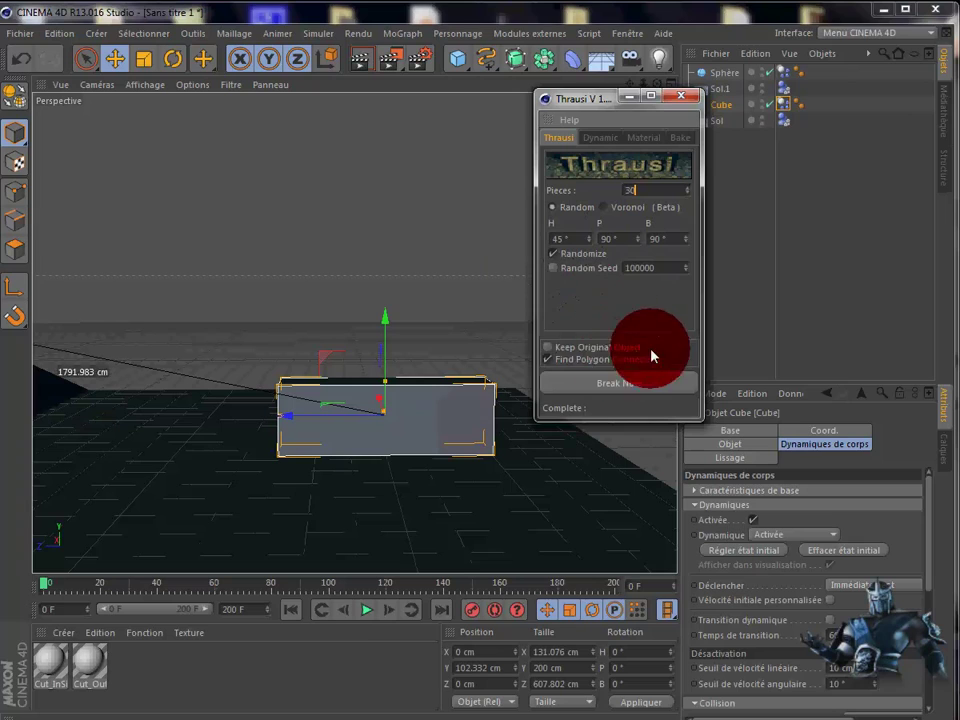
pyautogui.click(621, 385)
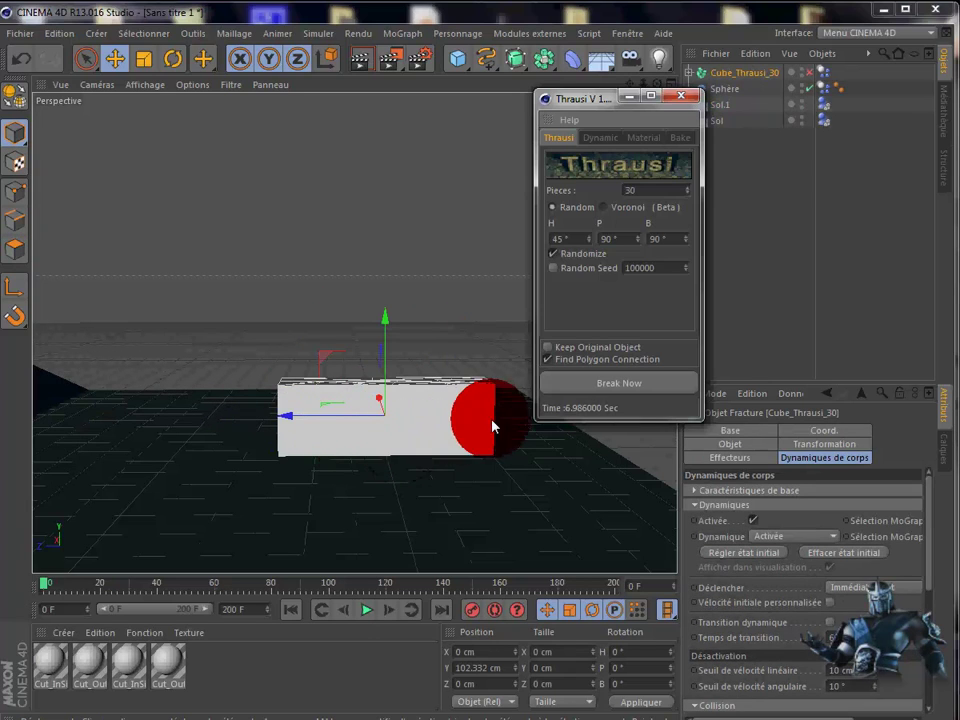
pyautogui.click(686, 98)
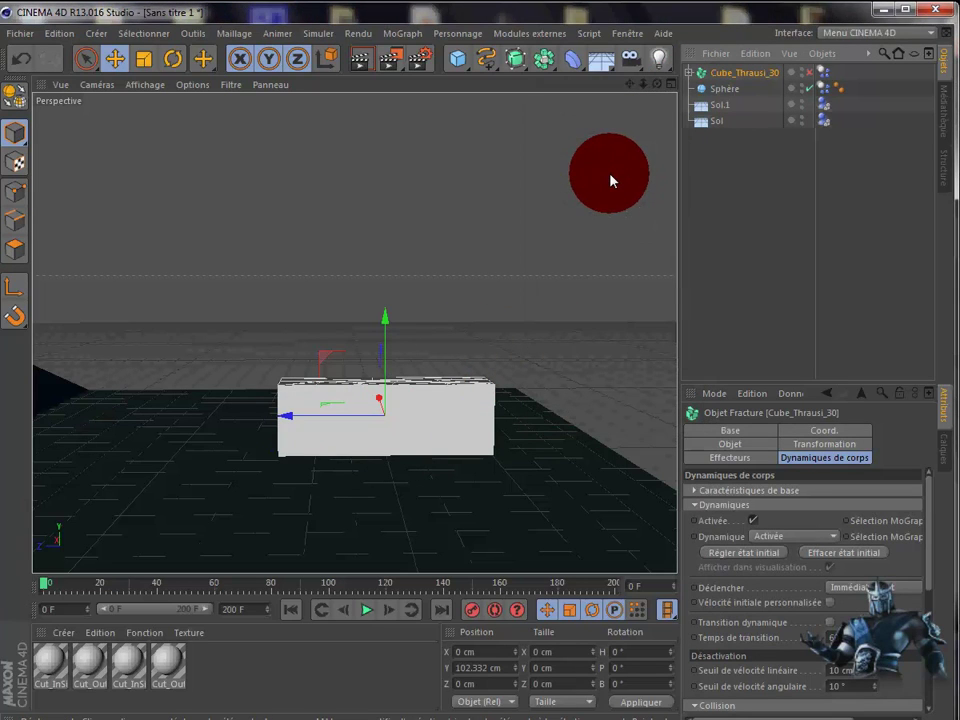
pyautogui.click(368, 618)
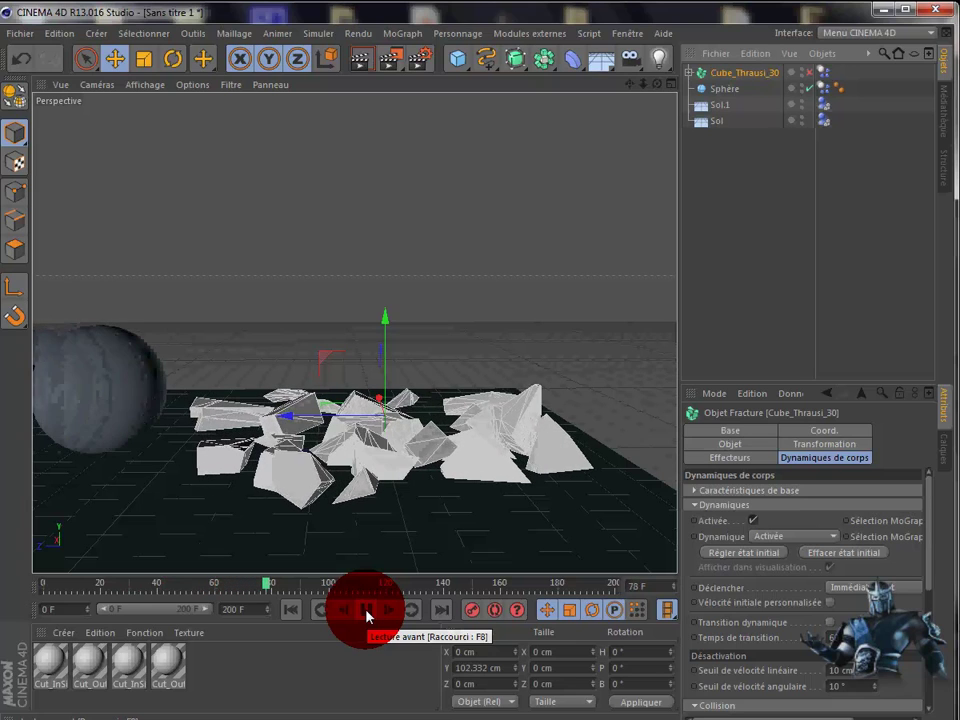
pyautogui.click(368, 617)
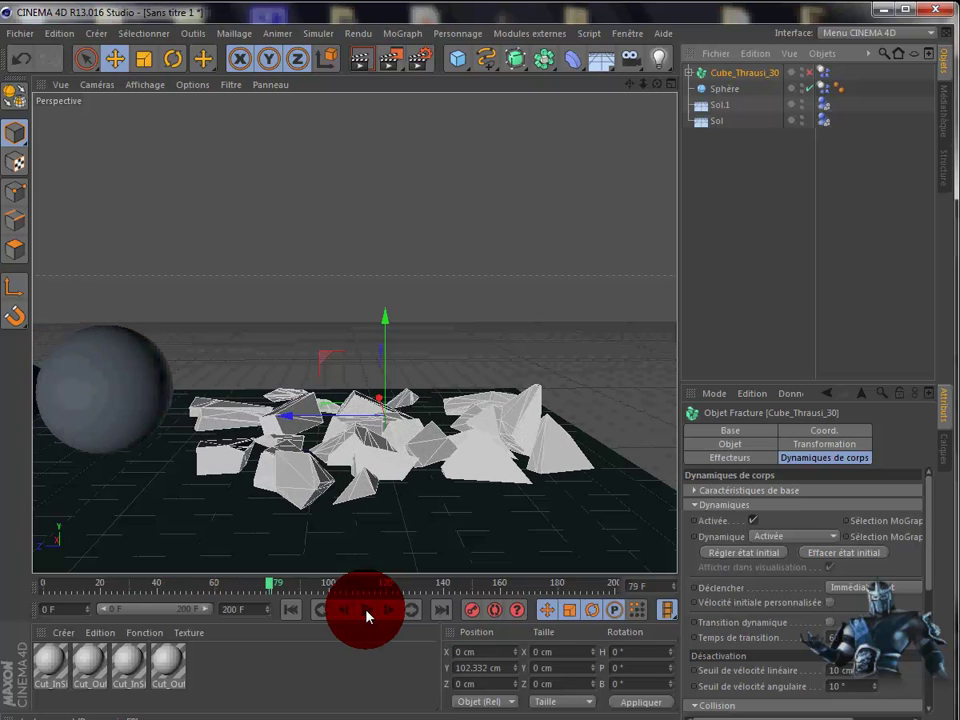
pyautogui.click(293, 613)
pyautogui.click(446, 428)
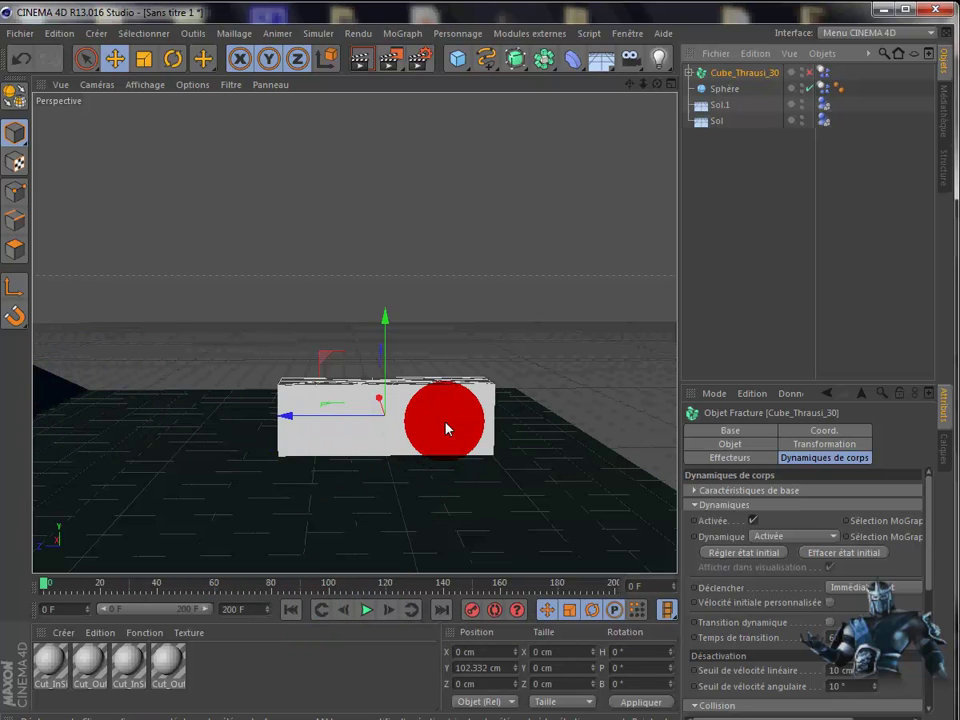
pyautogui.click(745, 73)
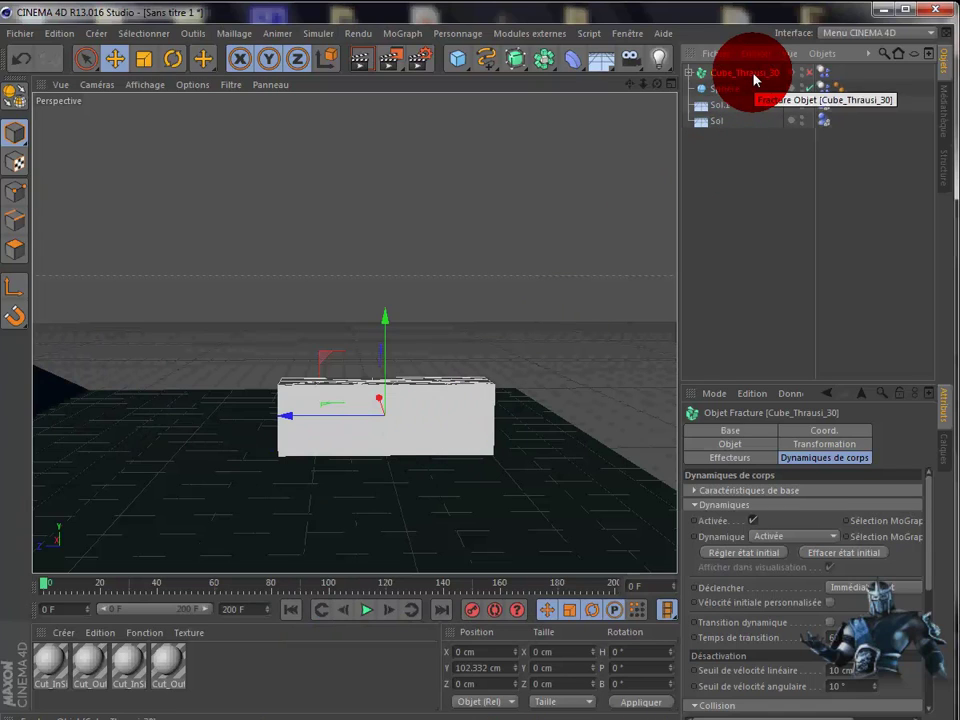
pyautogui.moveTo(755, 80); pyautogui.dragTo(740, 80)
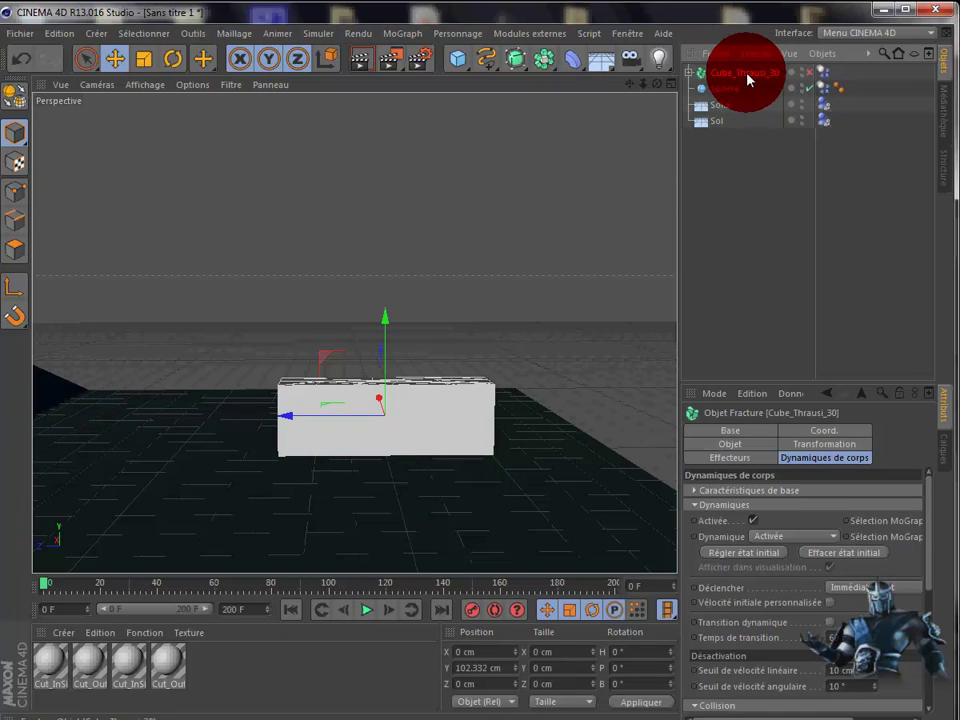
pyautogui.moveTo(741, 88); pyautogui.dragTo(792, 503)
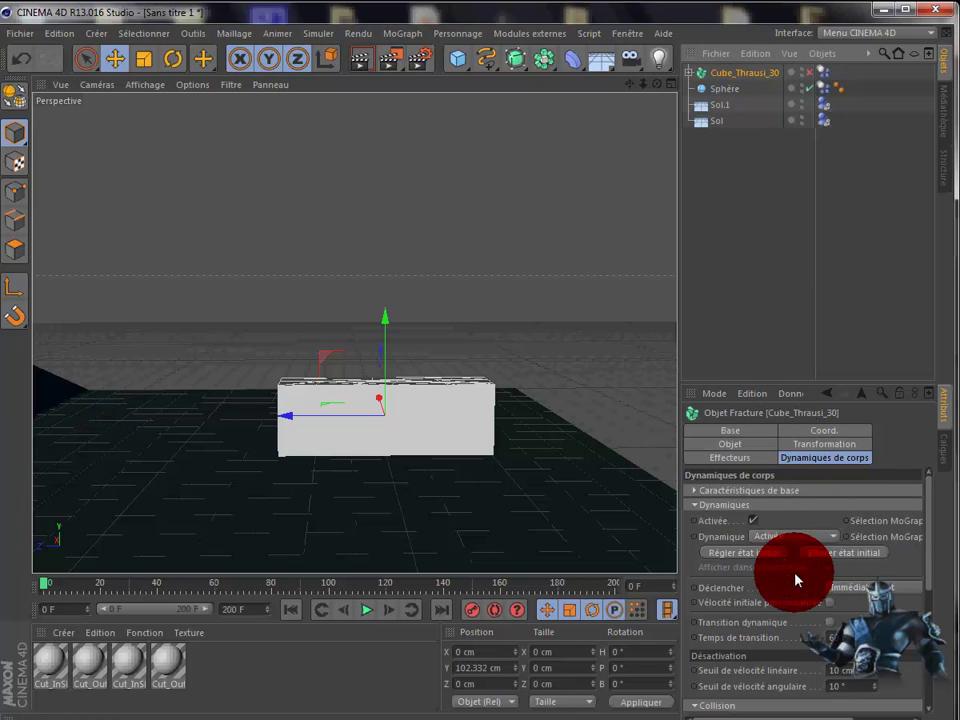
# - Set the fracture trigger to Sur collision, preview the sphere smashing the block, and rewind
pyautogui.click(870, 587)
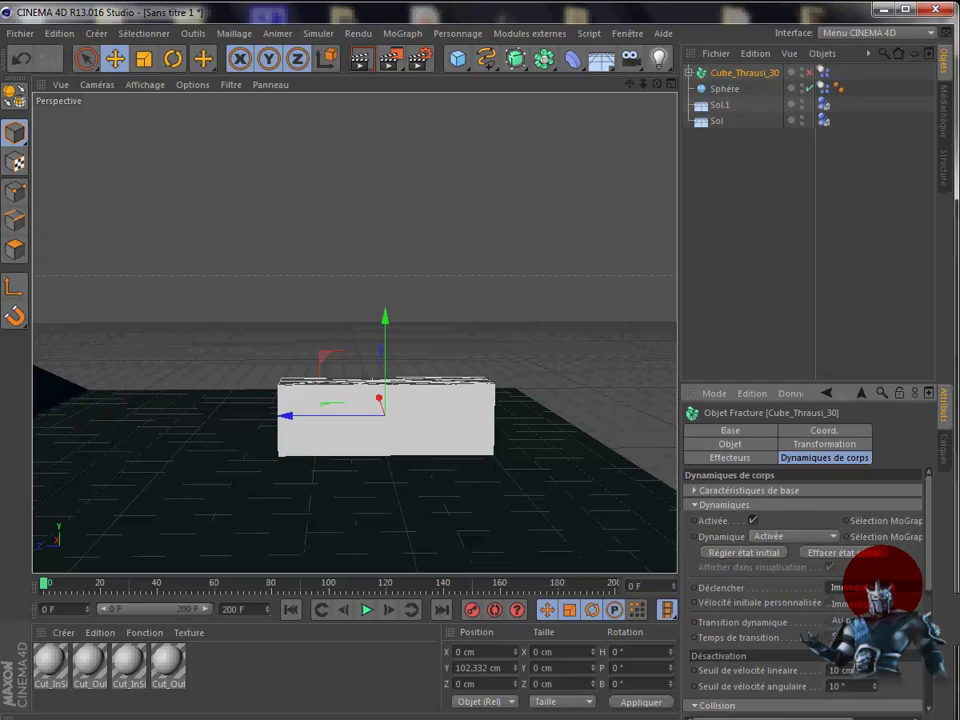
pyautogui.click(852, 636)
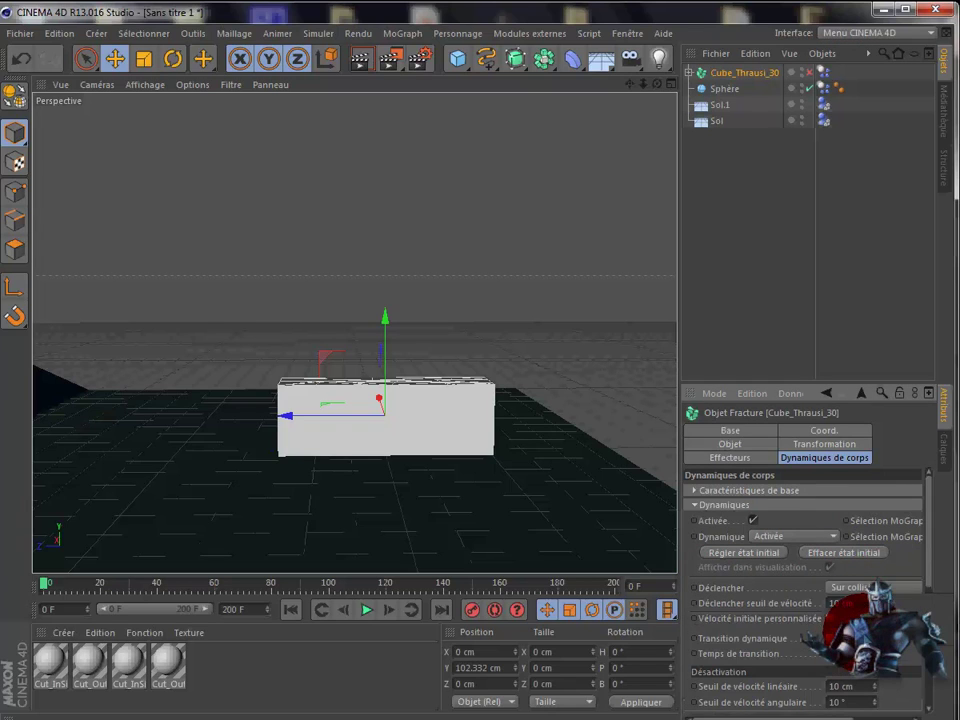
pyautogui.click(366, 612)
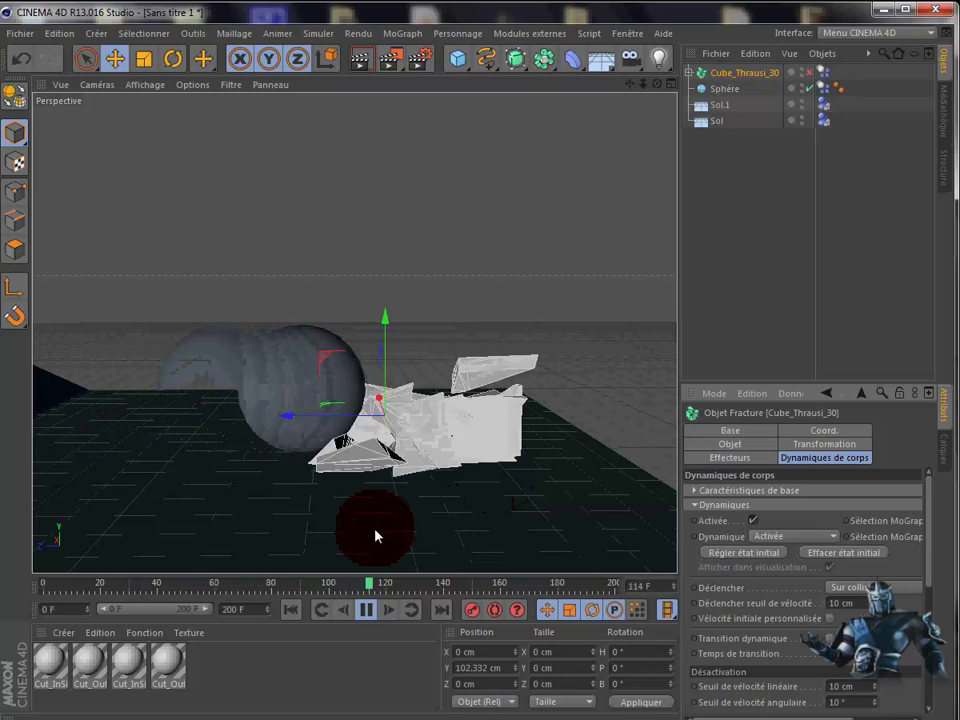
pyautogui.click(368, 613)
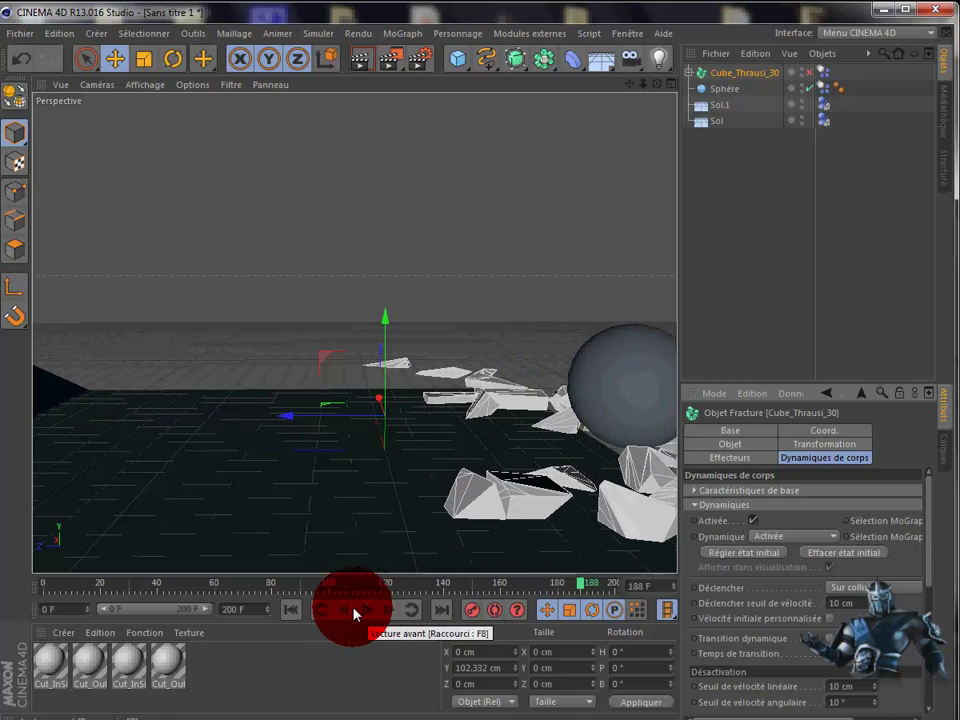
pyautogui.click(287, 616)
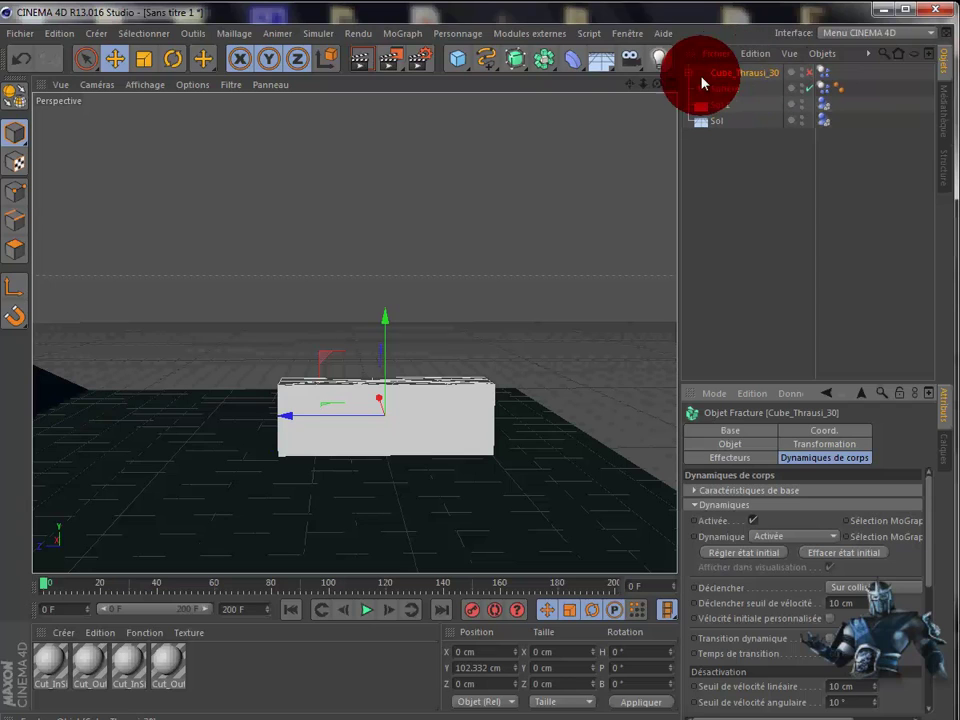
# - Run Thrausi Break Now again on the cube to create Cube_Thrausi_121
pyautogui.click(543, 34)
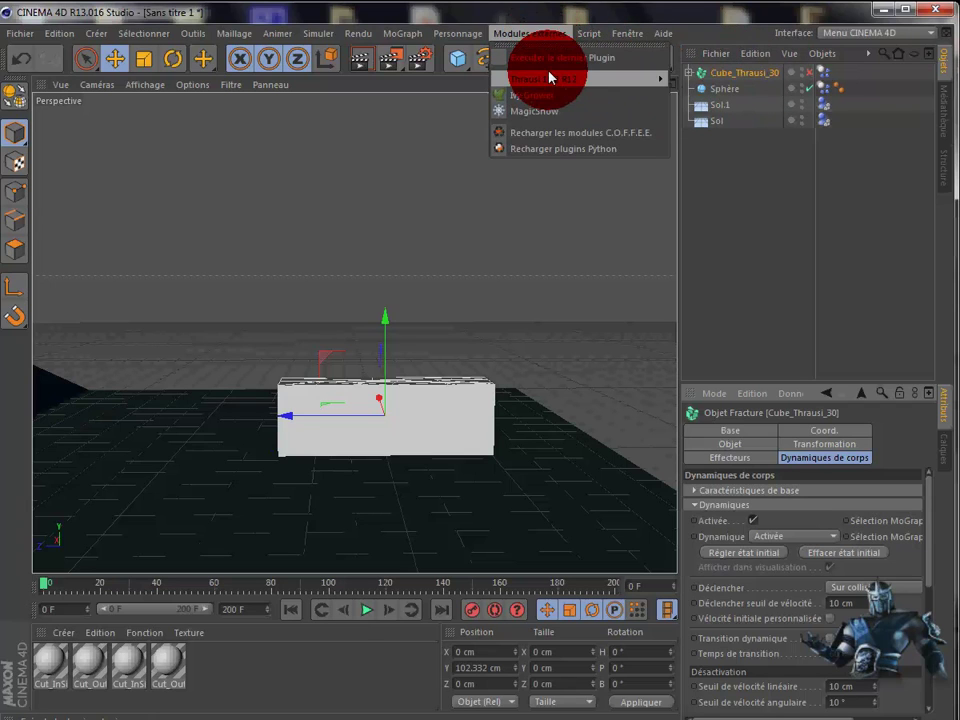
pyautogui.moveTo(545, 78)
pyautogui.click(684, 87)
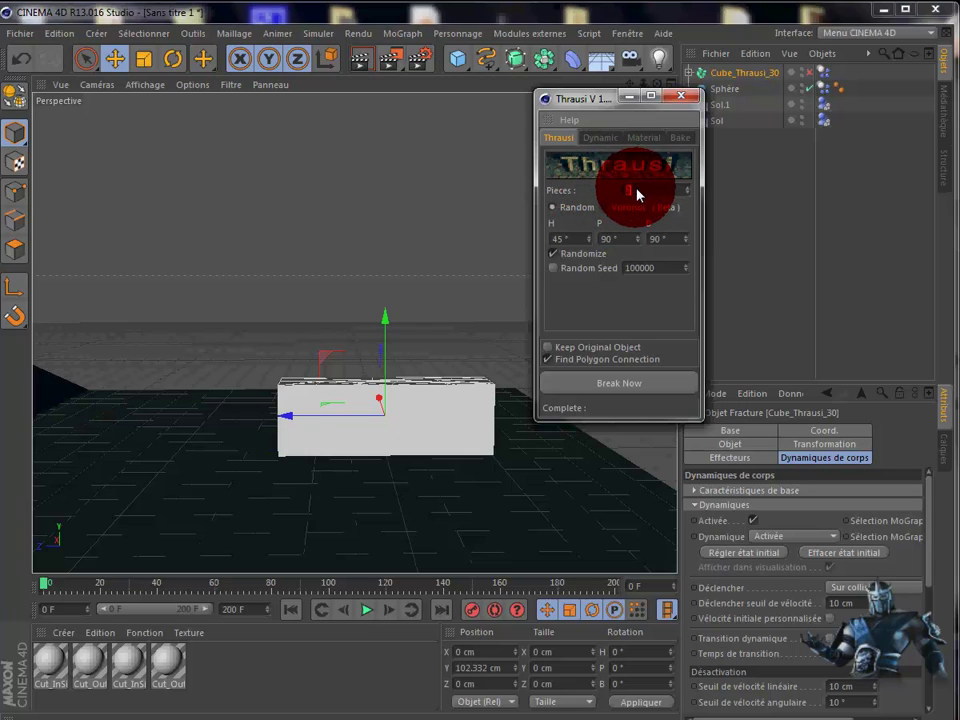
pyautogui.click(598, 384)
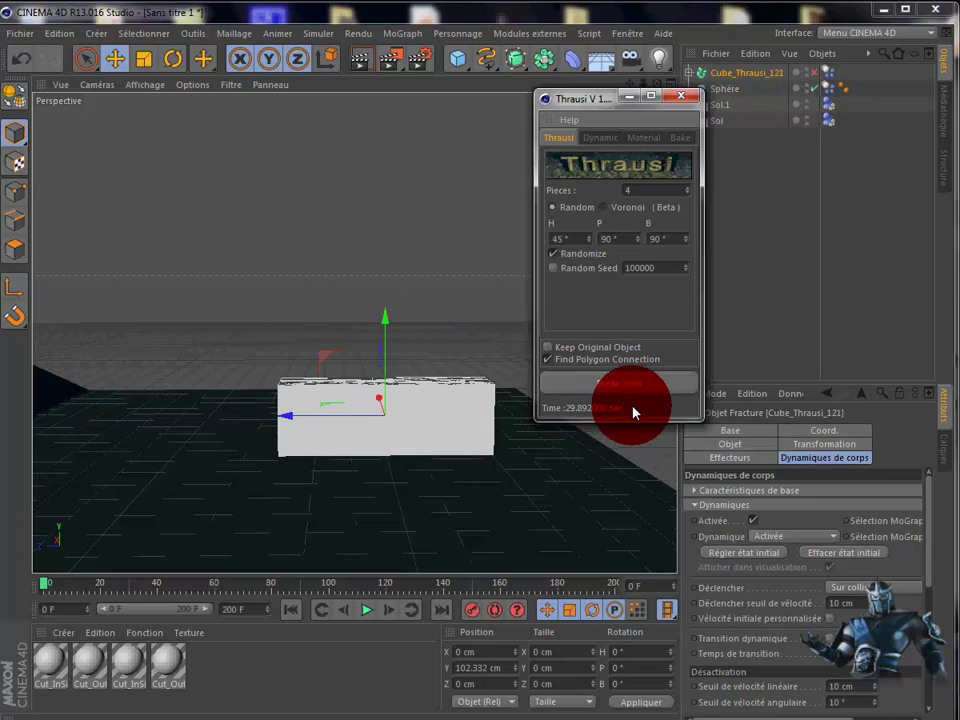
pyautogui.click(685, 99)
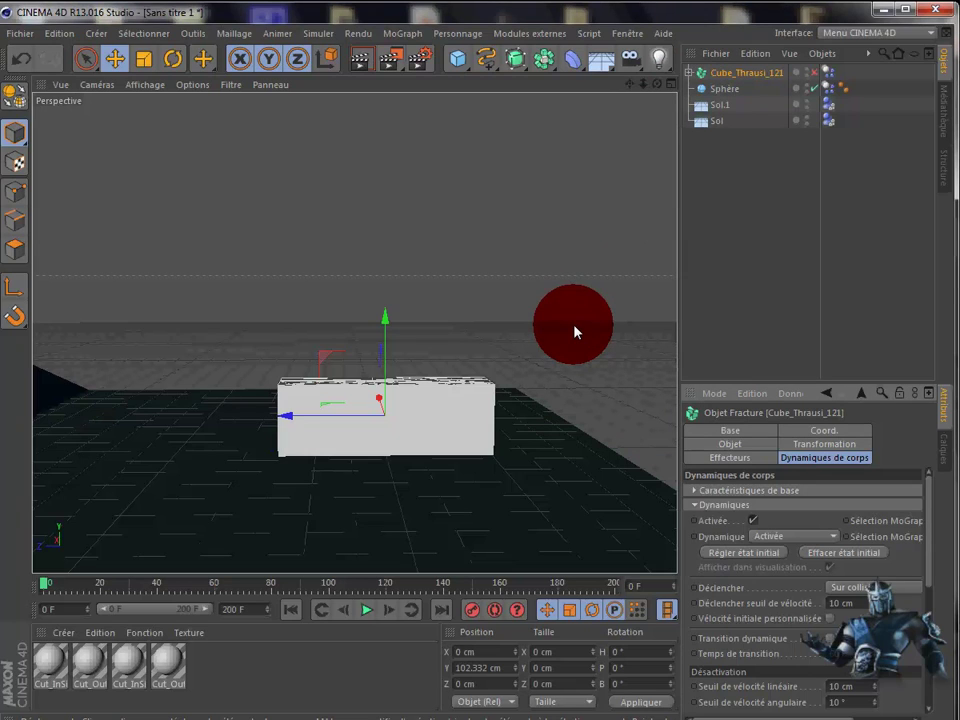
pyautogui.click(368, 620)
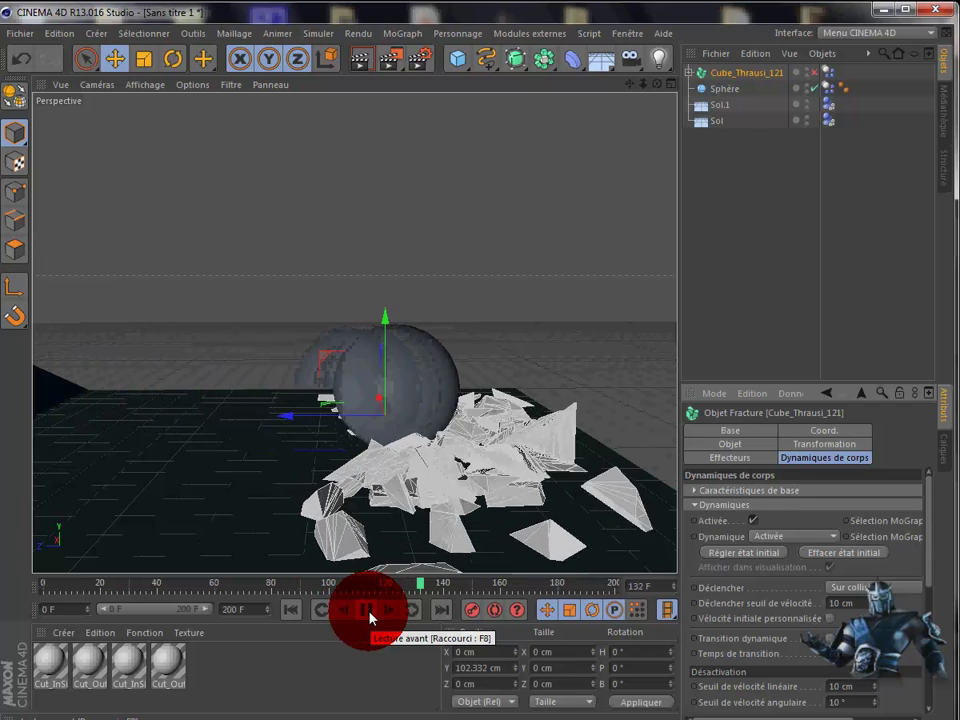
pyautogui.click(367, 611)
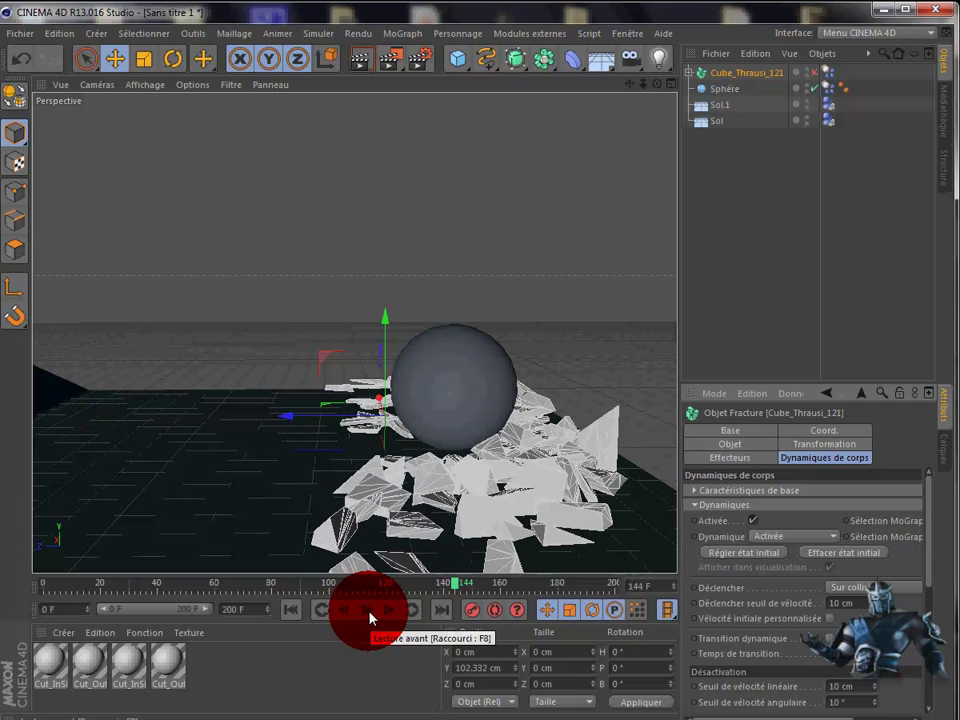
pyautogui.click(291, 609)
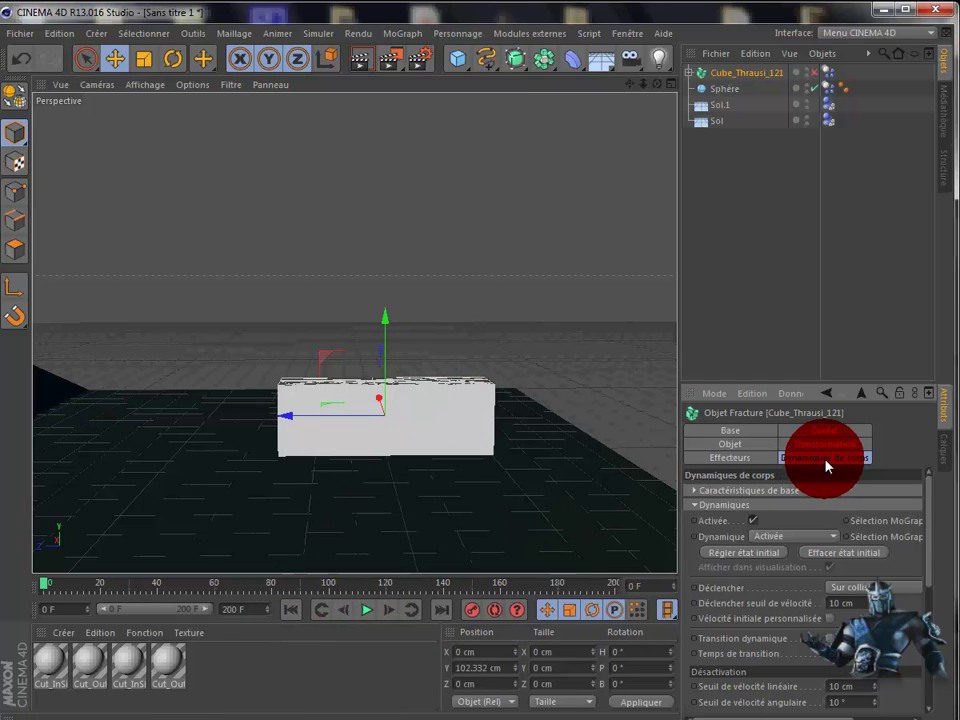
pyautogui.click(816, 74)
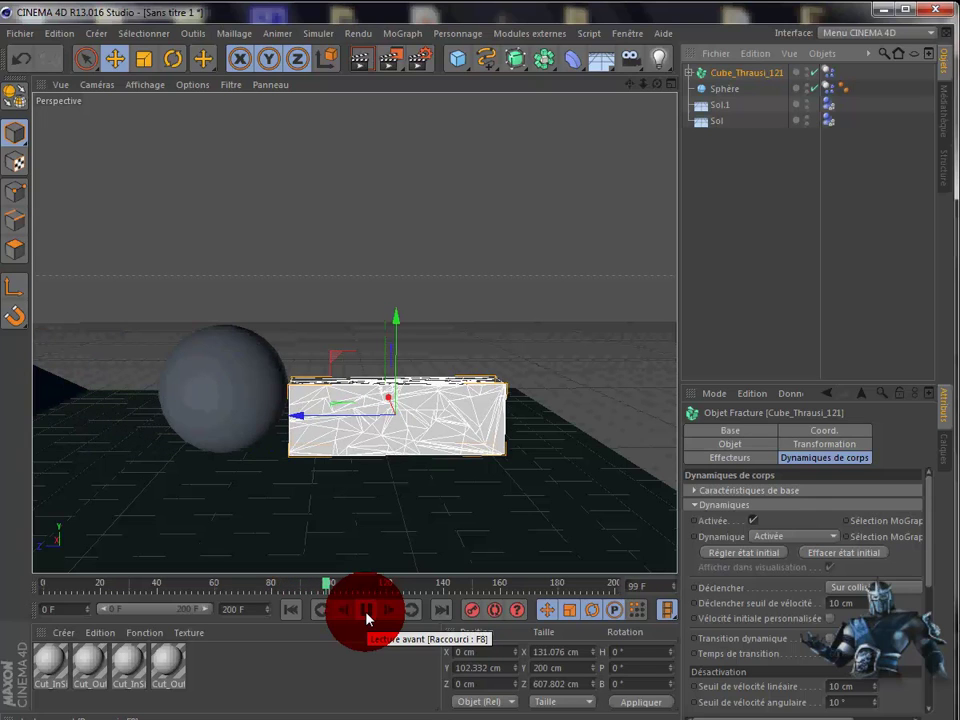
pyautogui.click(368, 612)
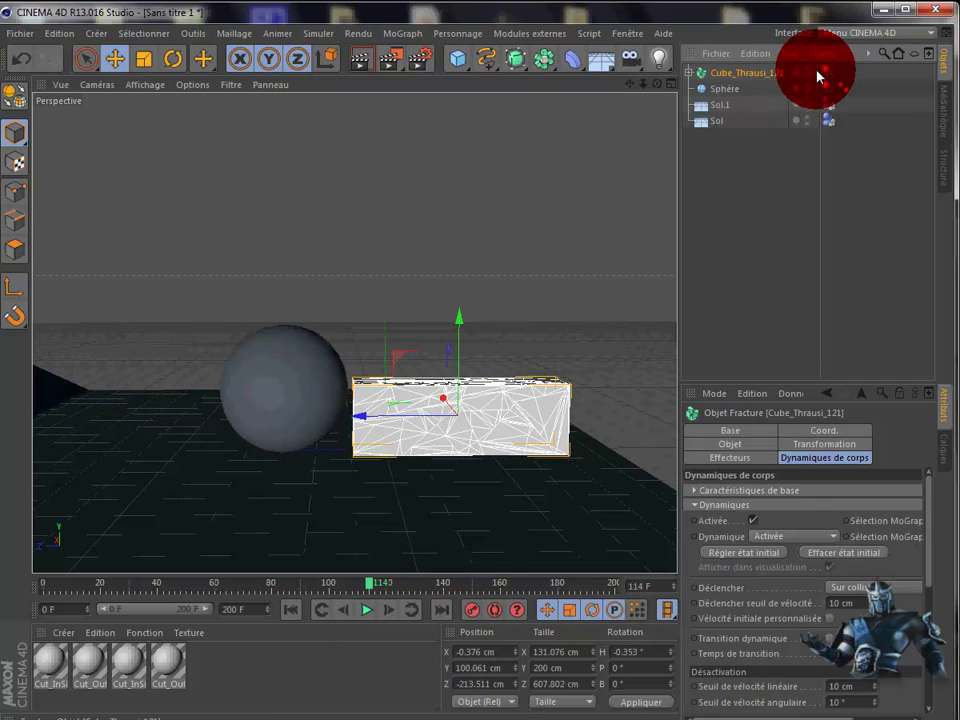
pyautogui.click(297, 613)
pyautogui.click(367, 612)
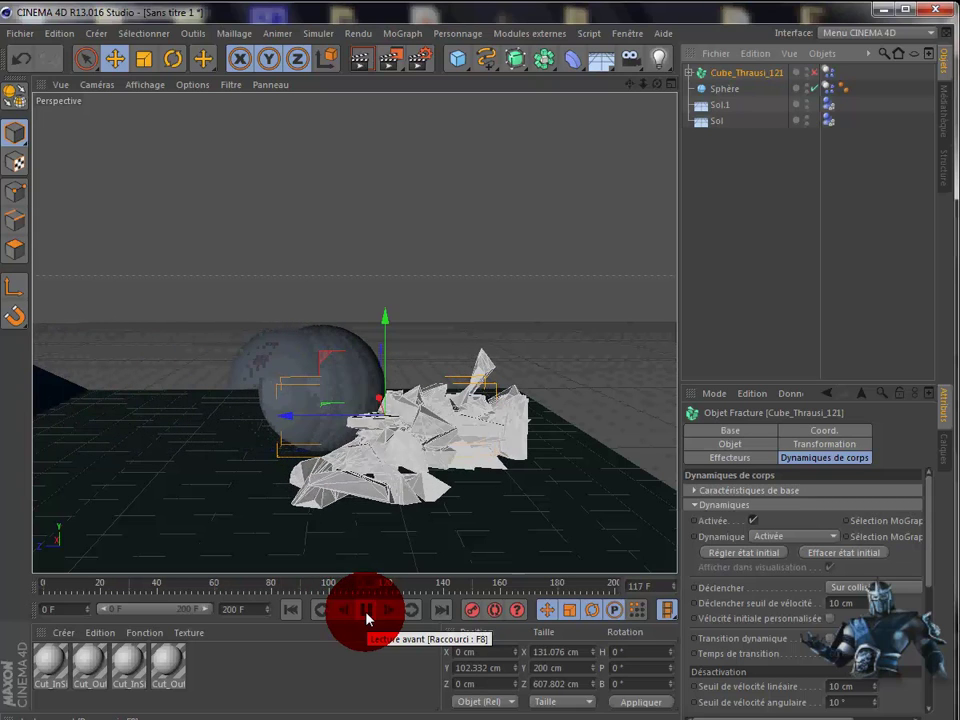
pyautogui.click(367, 612)
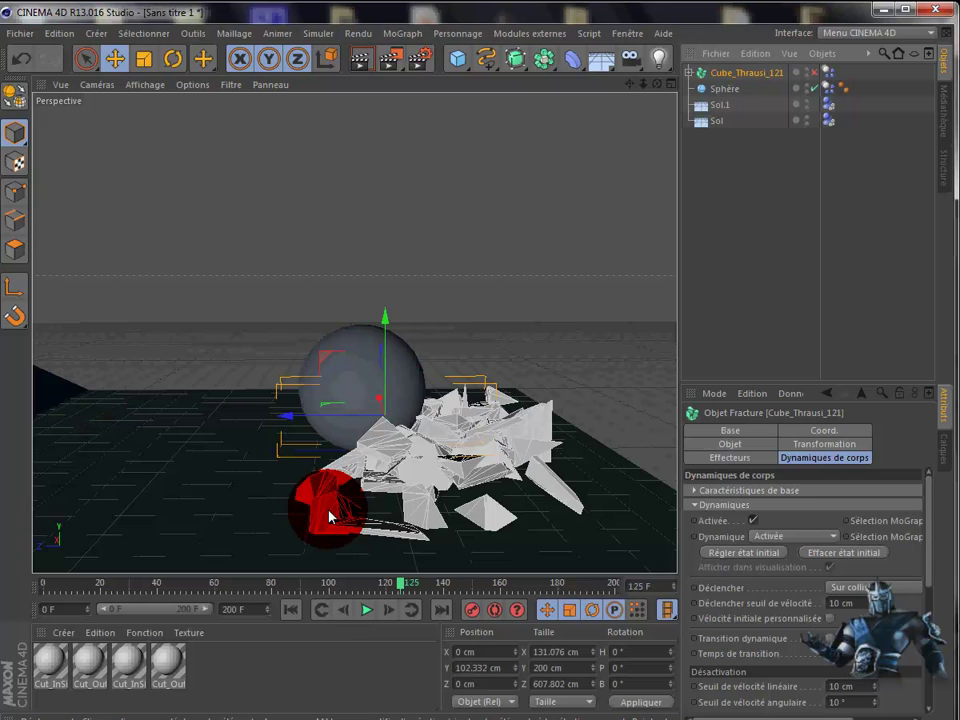
pyautogui.click(291, 610)
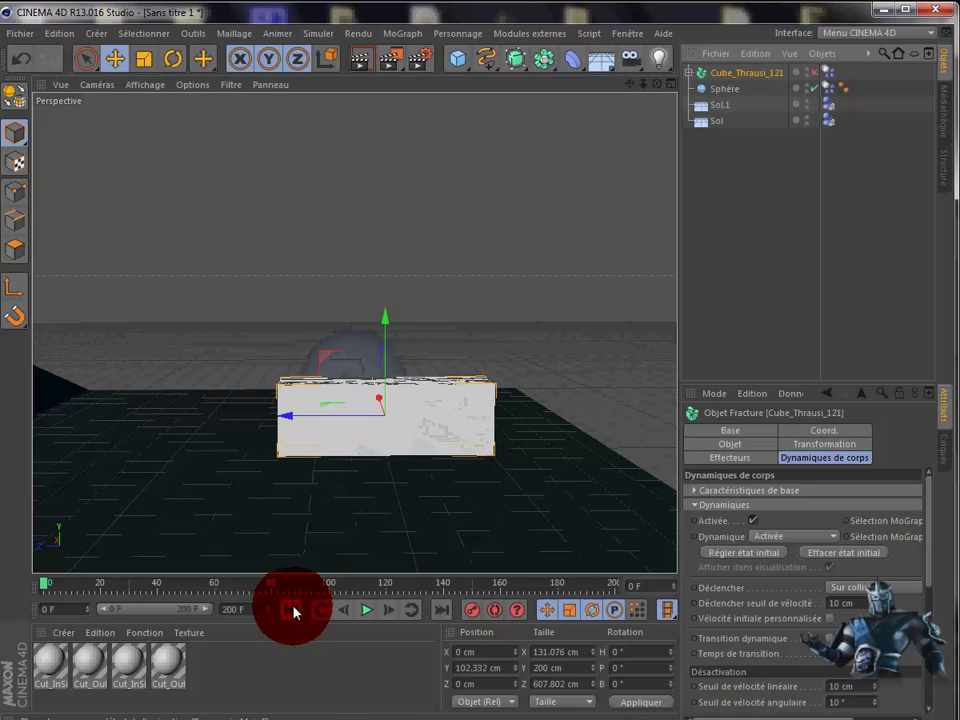
# - Undo back to the unfractured block and delete Cube_Thrausi_30.1
pyautogui.click(22, 63)
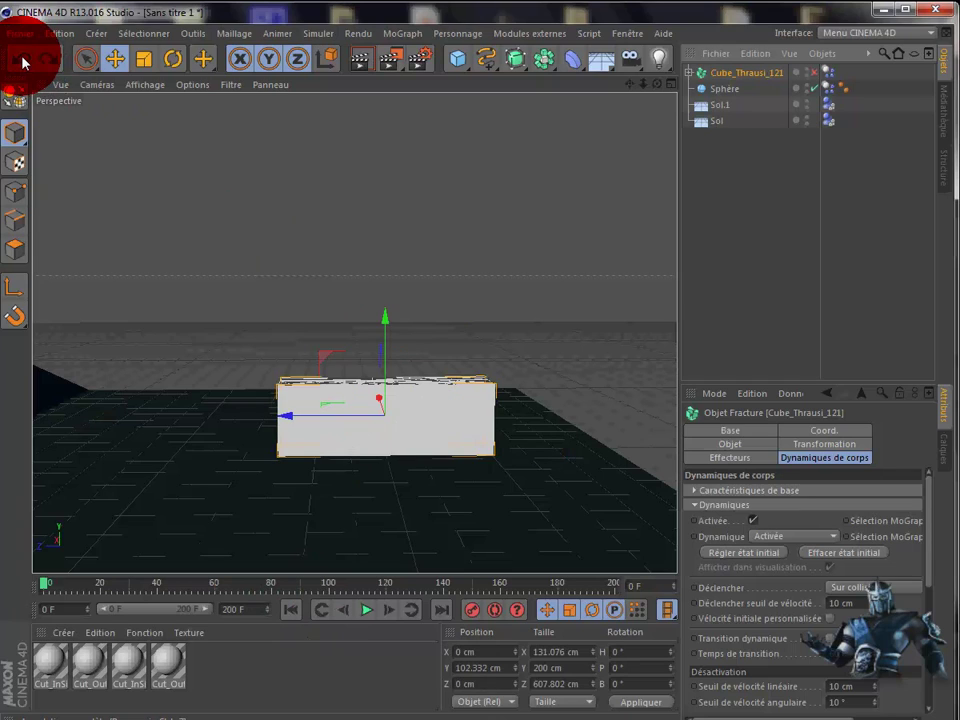
pyautogui.click(22, 63)
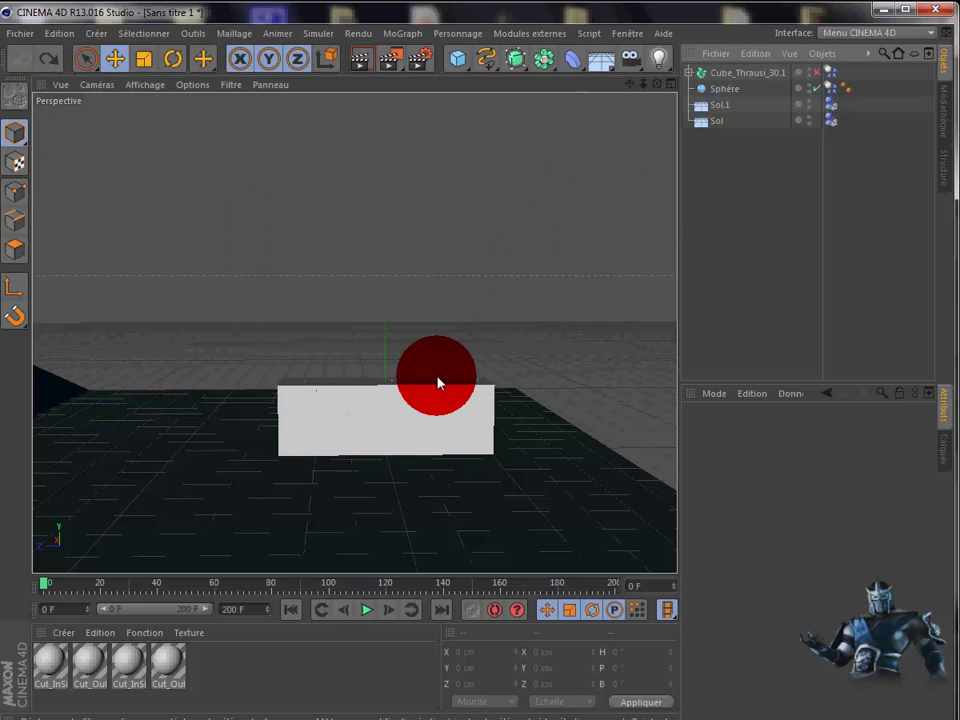
pyautogui.click(757, 74)
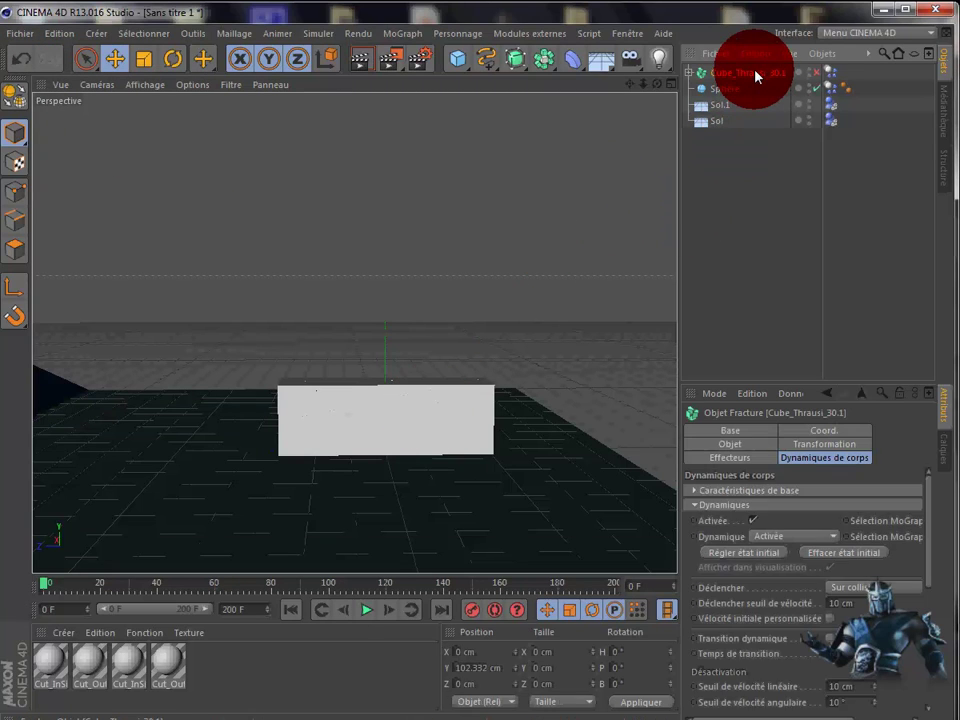
pyautogui.press('Delete')
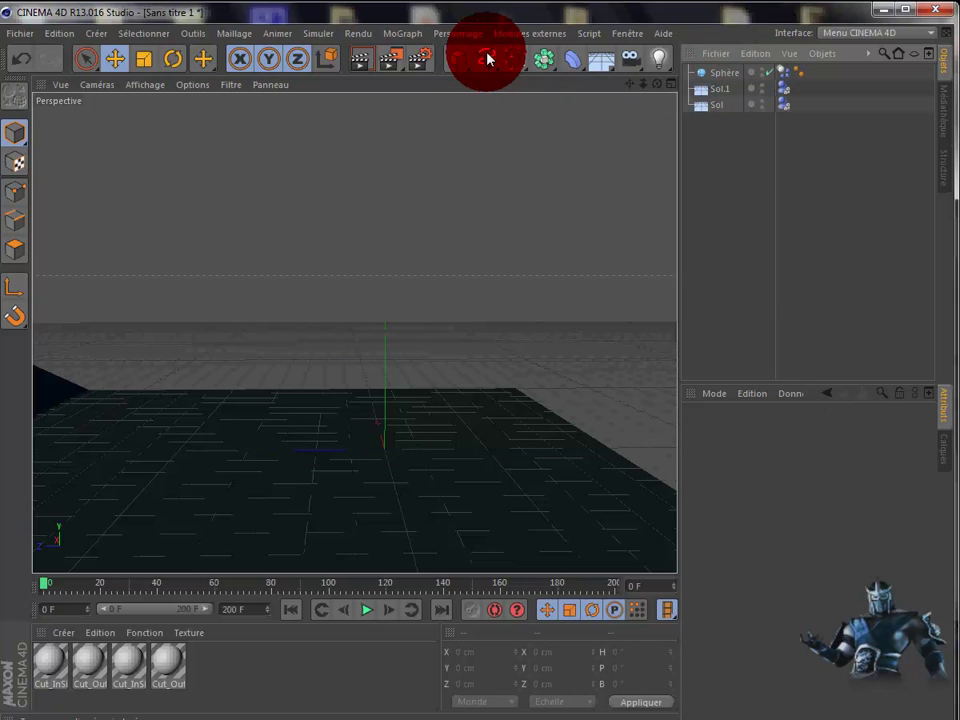
# - Add a new cube and stretch it to about 200 × 295 × 634 cm
pyautogui.click(457, 58)
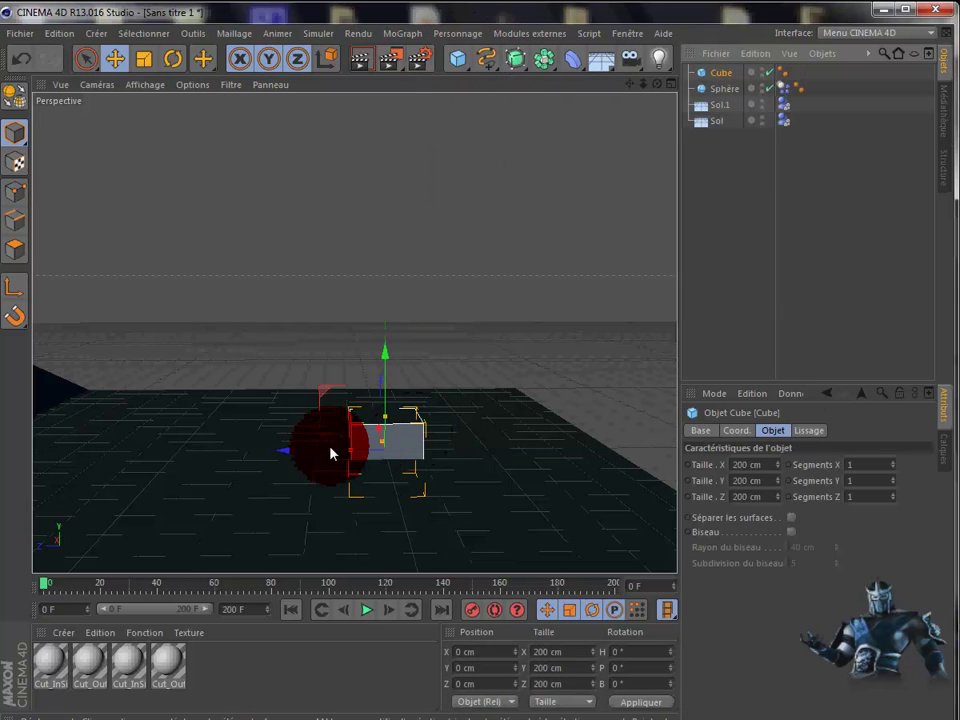
pyautogui.moveTo(352, 457)
pyautogui.mouseDown()
pyautogui.moveTo(278, 463)
pyautogui.moveTo(369, 437)
pyautogui.moveTo(386, 401)
pyautogui.mouseUp()
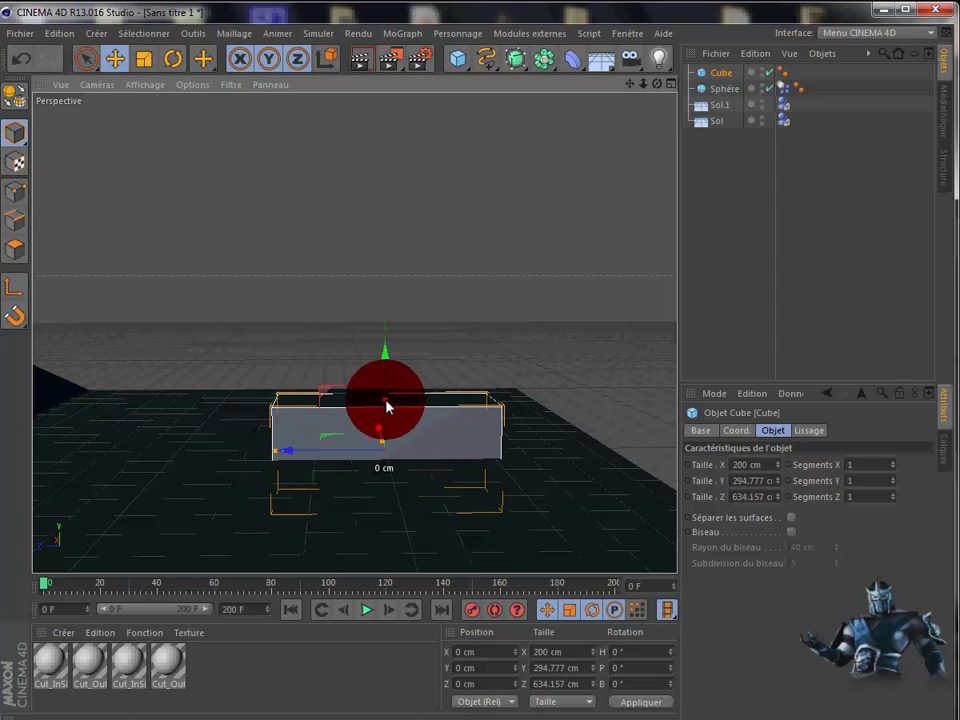
pyautogui.moveTo(386, 349)
pyautogui.mouseDown()
pyautogui.moveTo(387, 292)
pyautogui.moveTo(389, 305)
pyautogui.mouseUp()
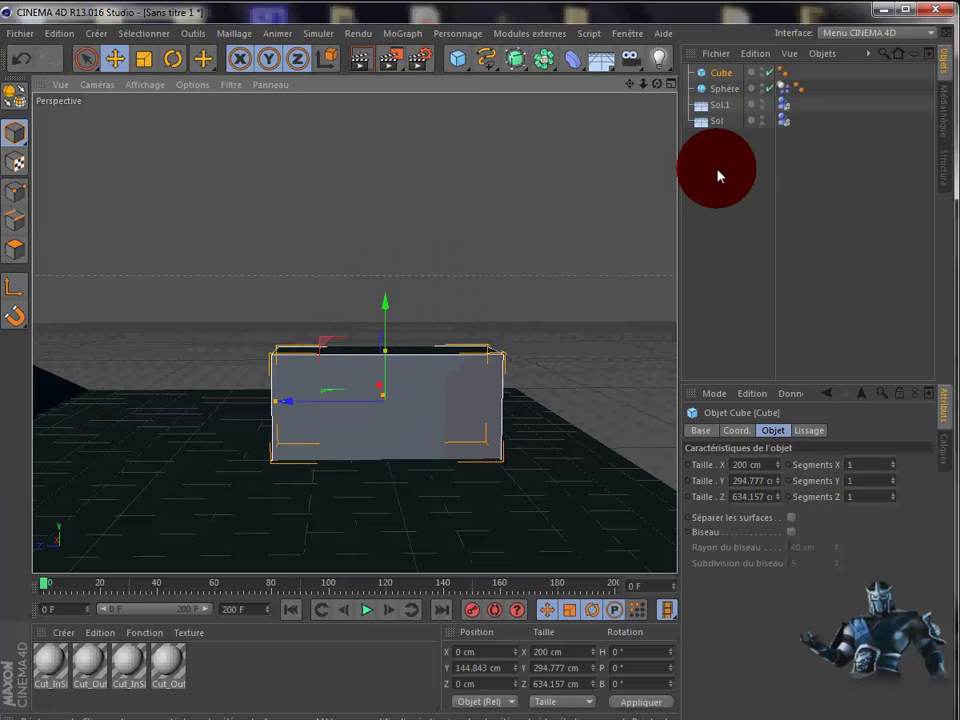
# - Give the new Cube a rigid-body dynamics tag, preview the simulation, and rewind to frame 0
pyautogui.rightClick(727, 78)
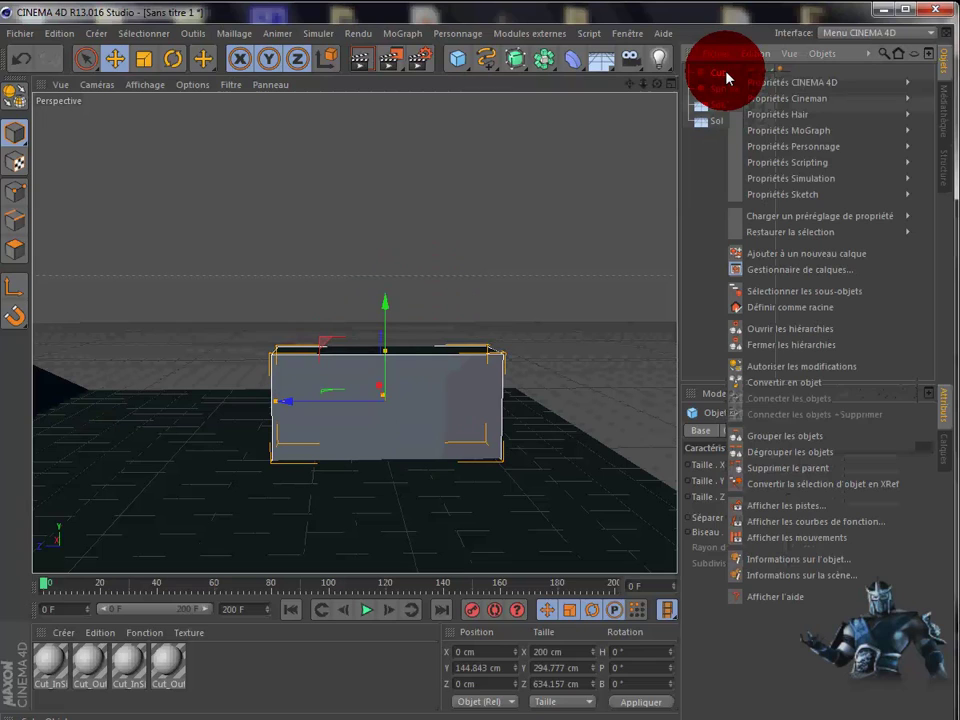
pyautogui.moveTo(790, 178)
pyautogui.click(703, 185)
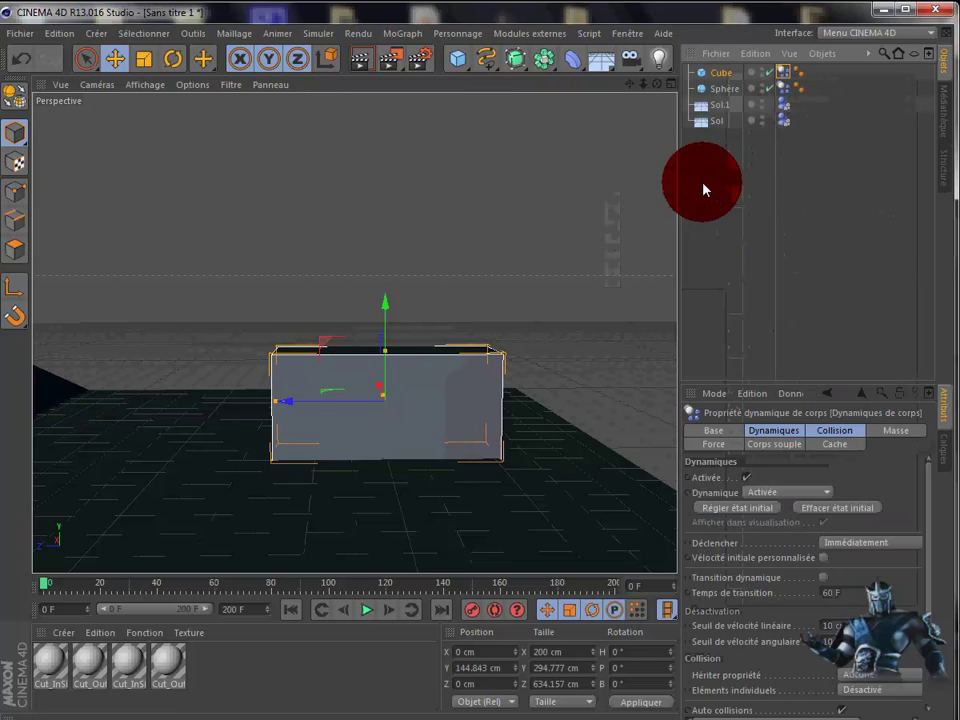
pyautogui.click(369, 612)
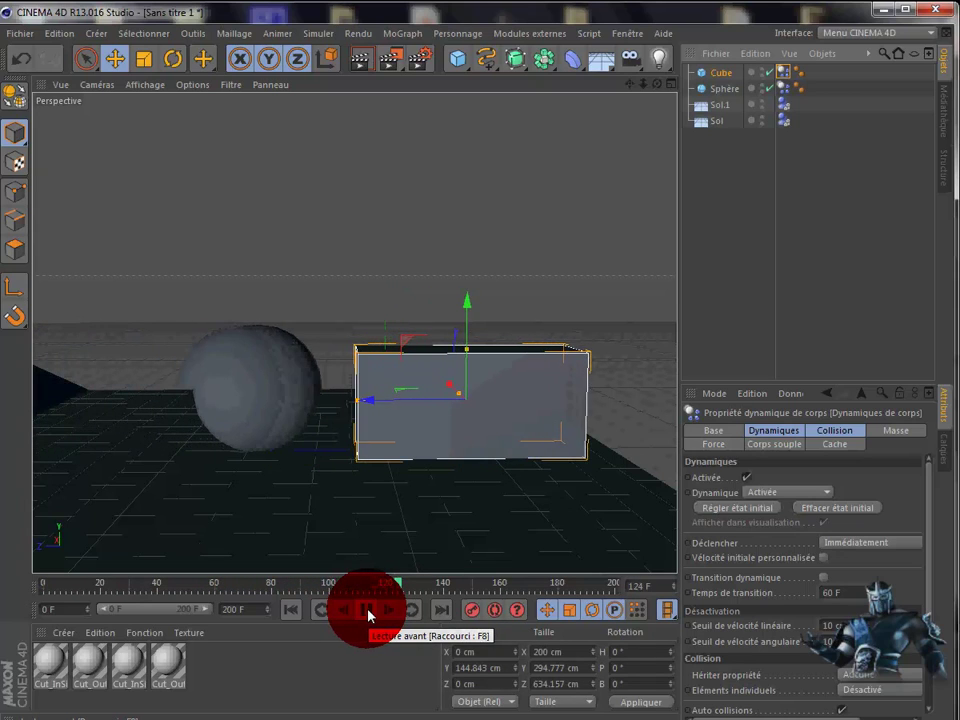
pyautogui.click(369, 612)
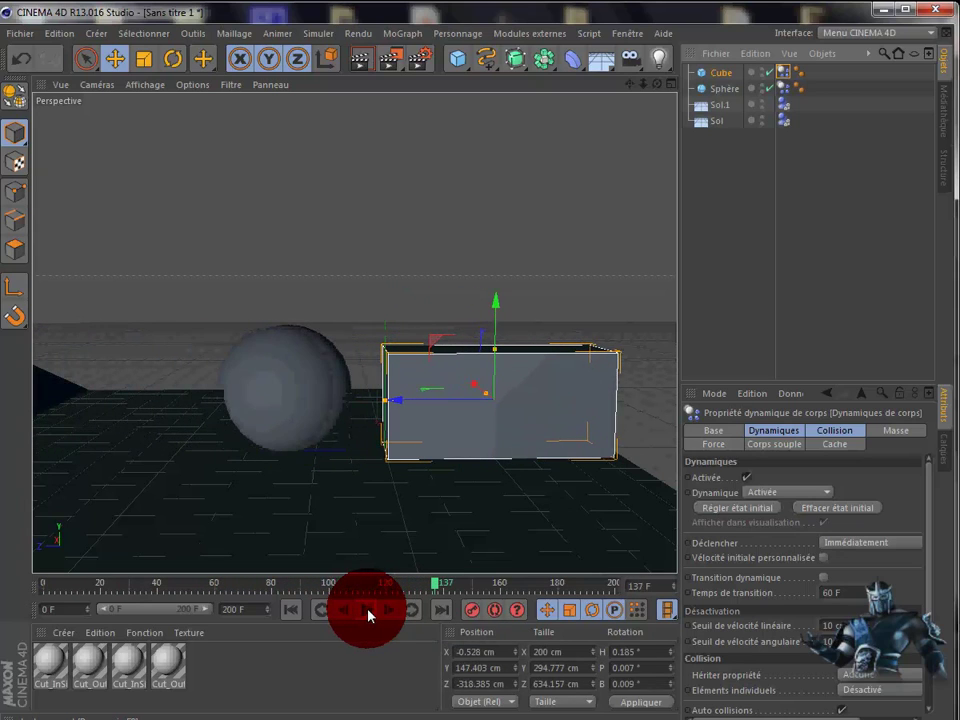
pyautogui.click(288, 610)
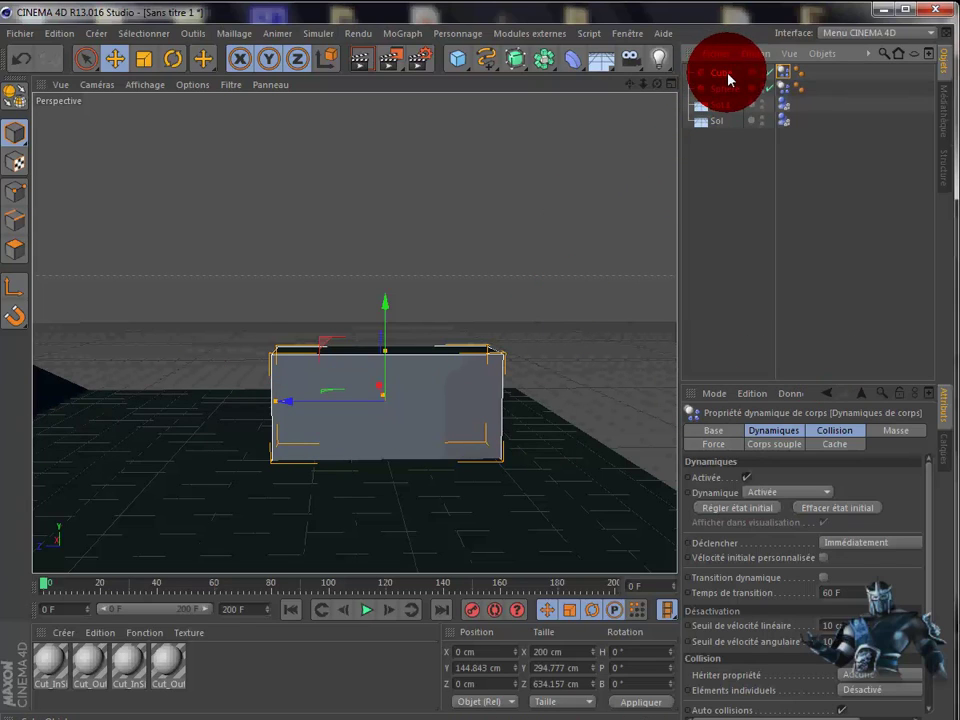
# - Break the cube with Thrausi into 60 pieces
pyautogui.click(550, 36)
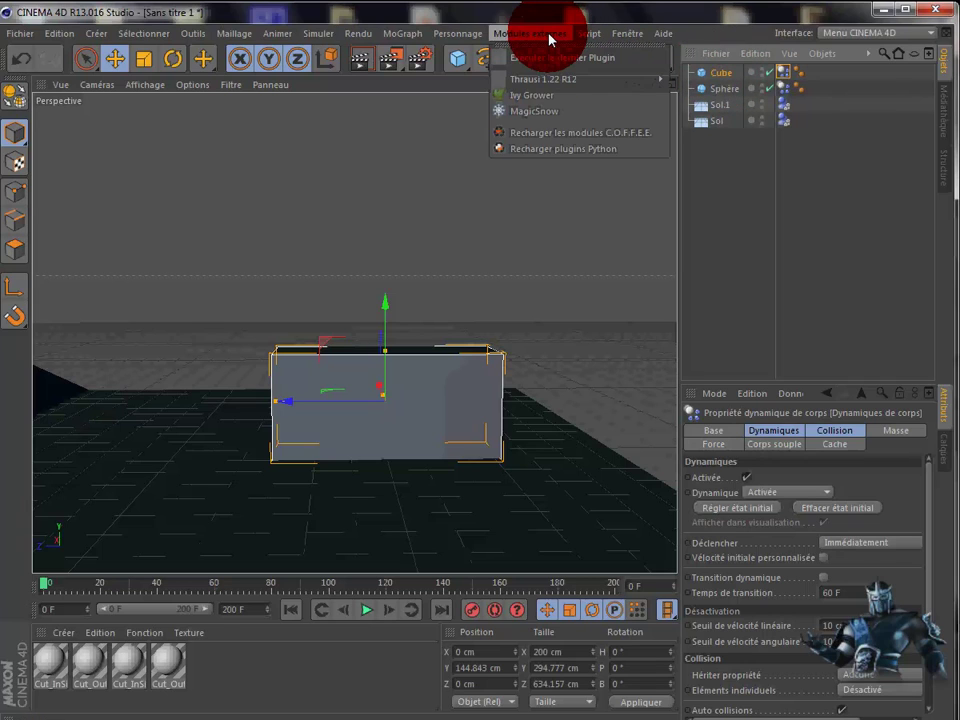
pyautogui.moveTo(545, 79)
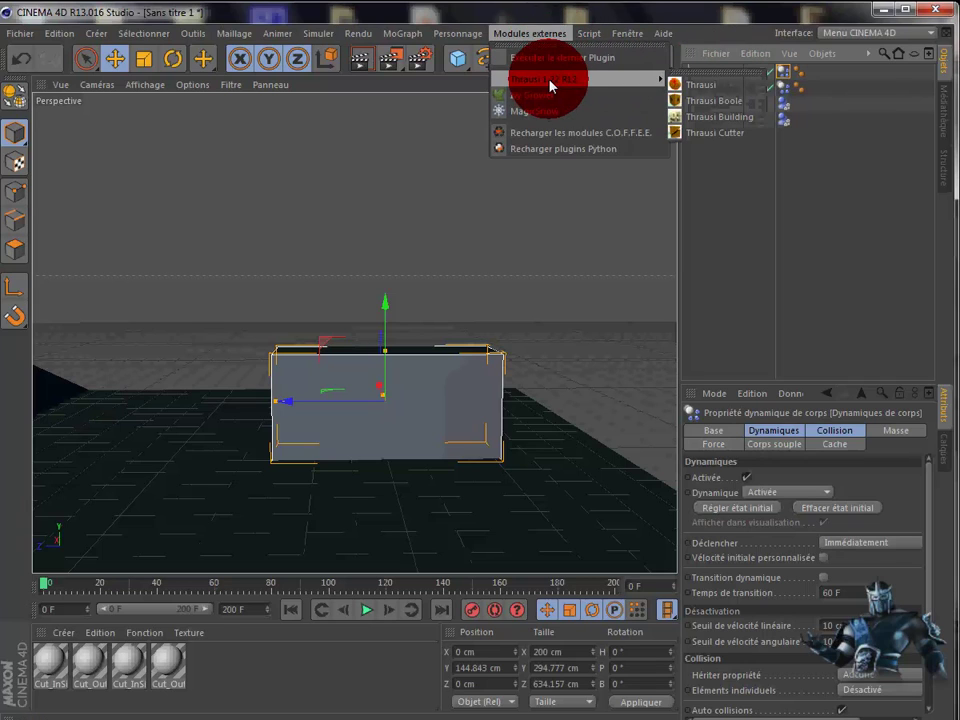
pyautogui.click(712, 86)
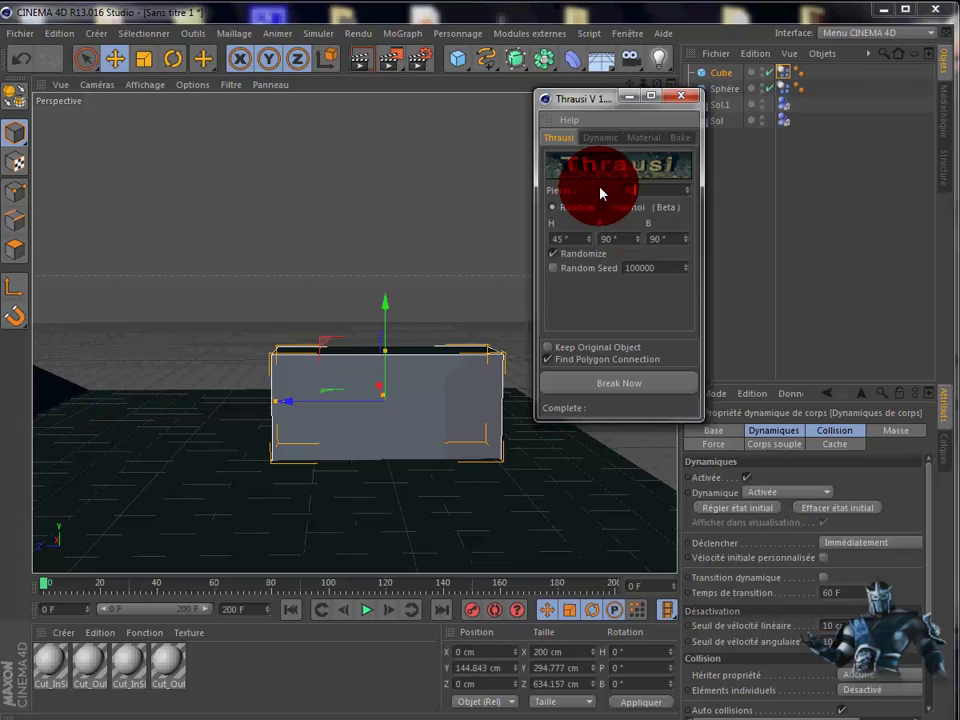
pyautogui.write('60')
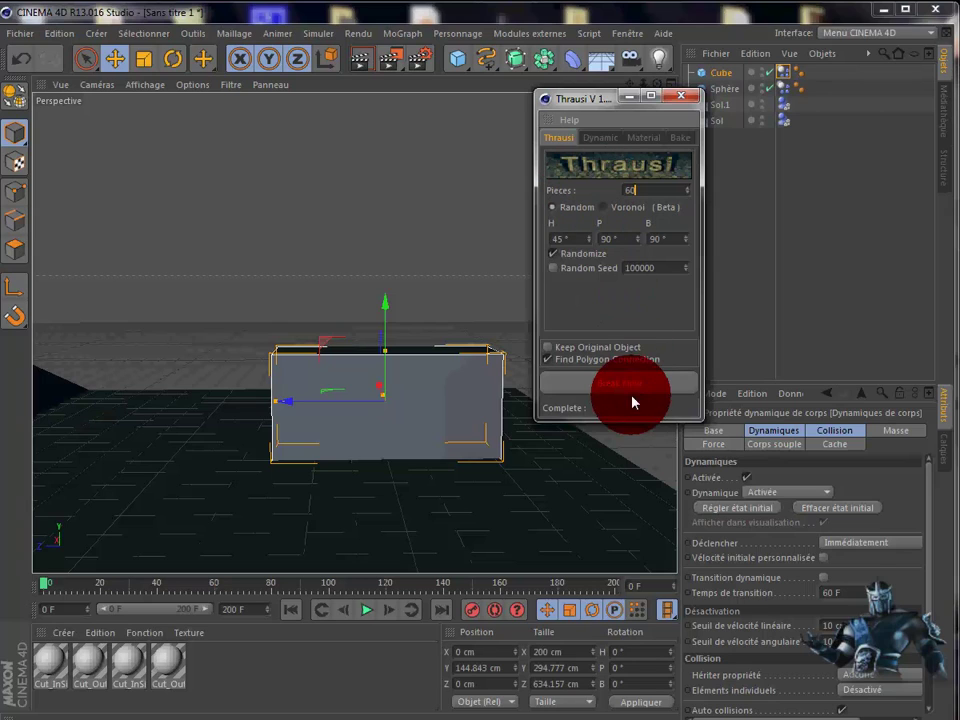
pyautogui.click(614, 384)
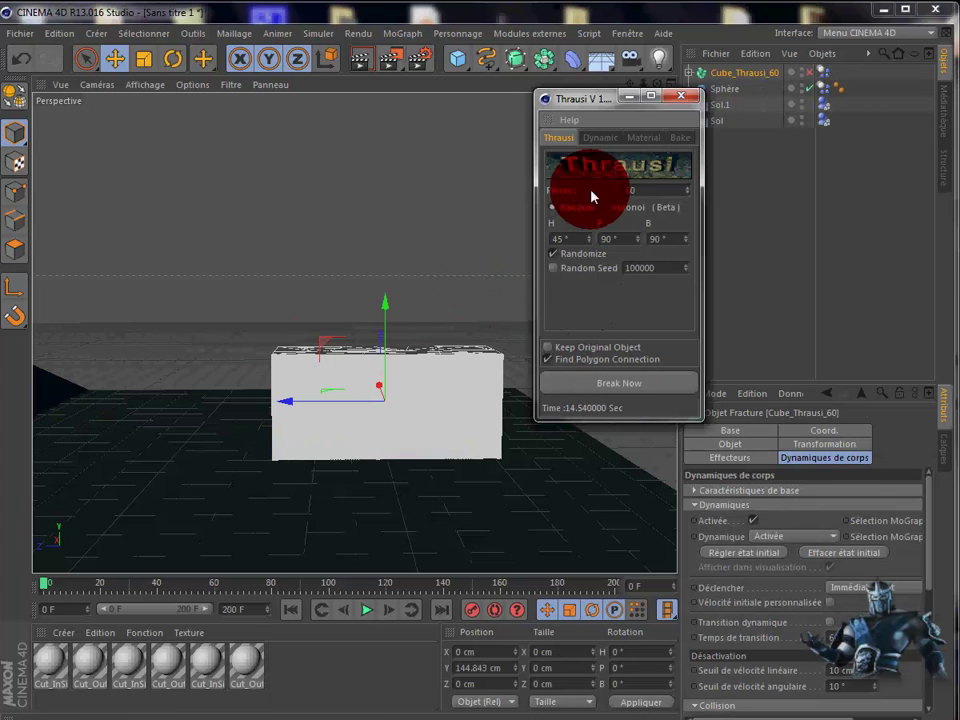
# - Close the Thrausi window and preview the fractured cube's simulation, then rewind
pyautogui.click(684, 99)
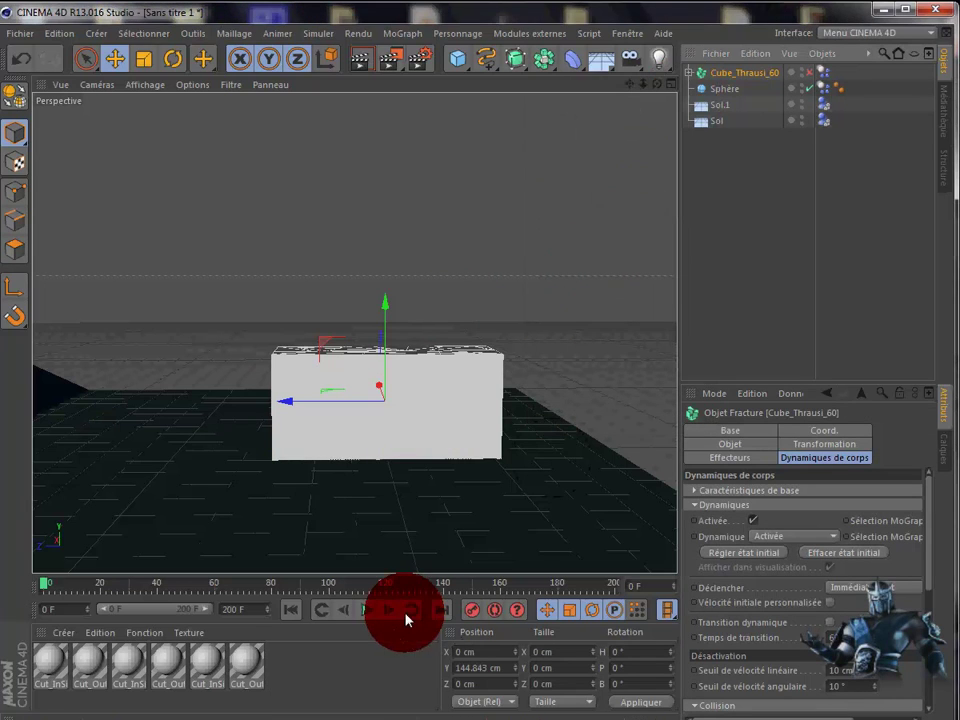
pyautogui.click(365, 615)
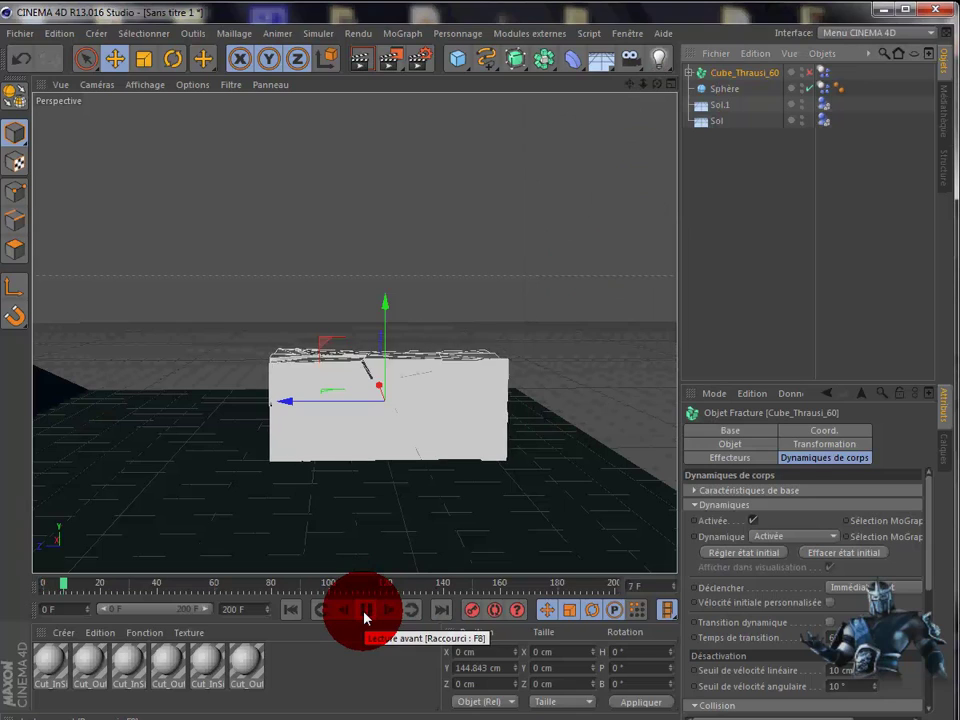
pyautogui.click(290, 612)
# - Set the dynamics trigger to On Collision, replay the simulation, and return to frame 0
pyautogui.click(868, 588)
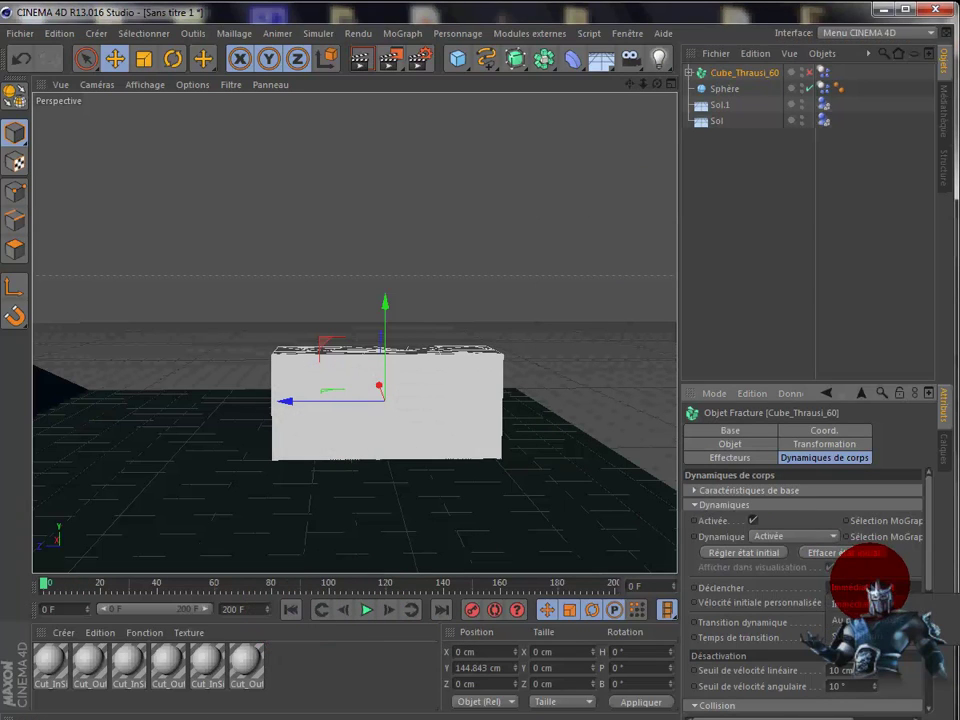
pyautogui.click(862, 632)
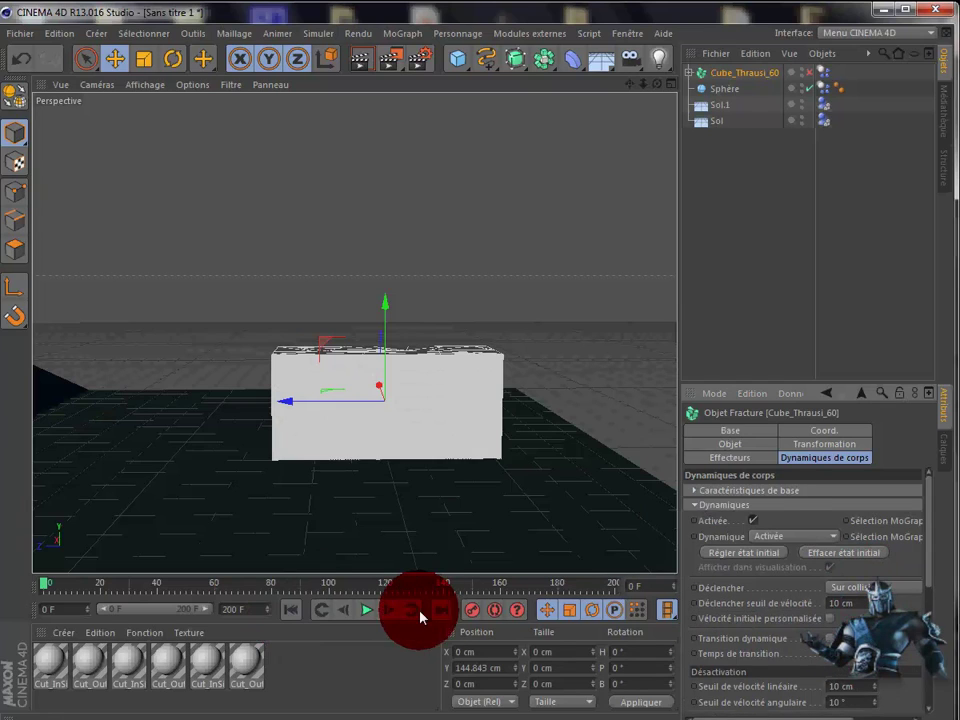
pyautogui.click(365, 612)
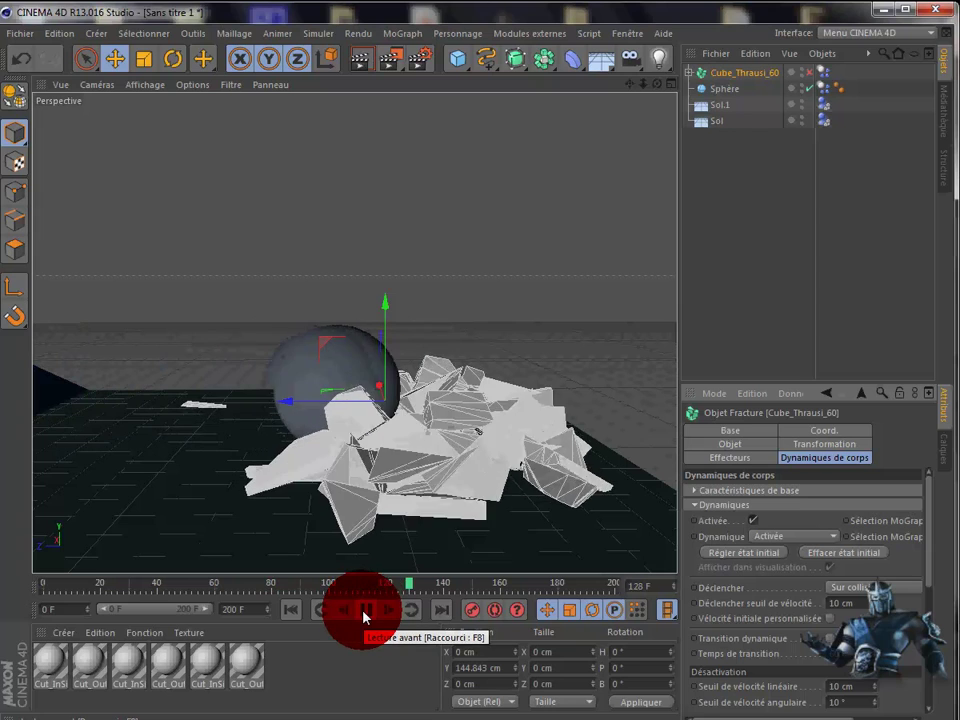
pyautogui.click(365, 612)
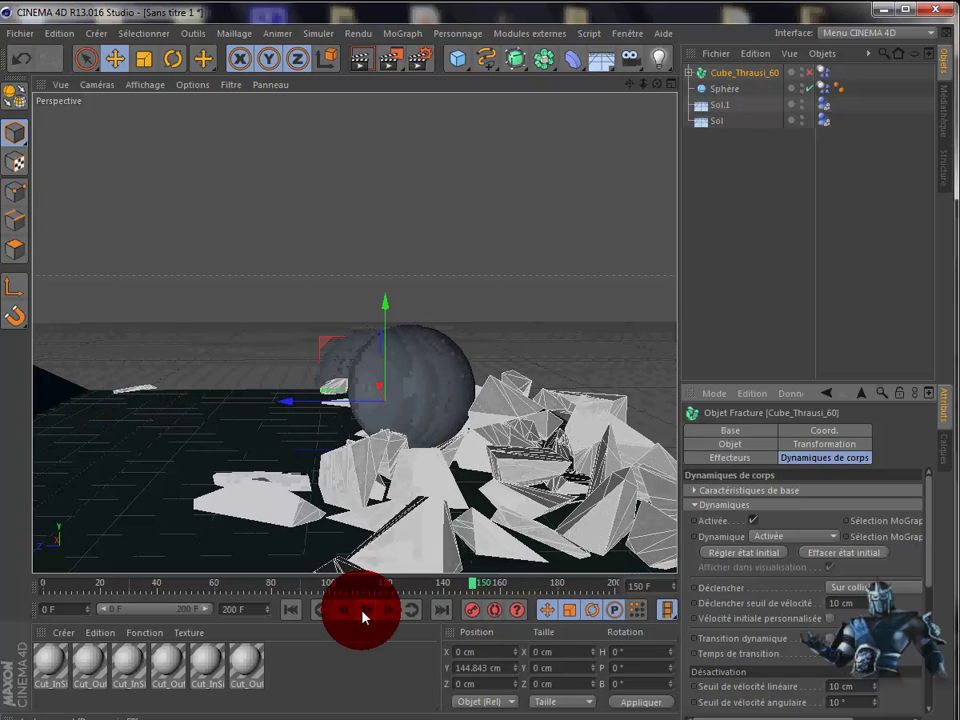
pyautogui.click(362, 475)
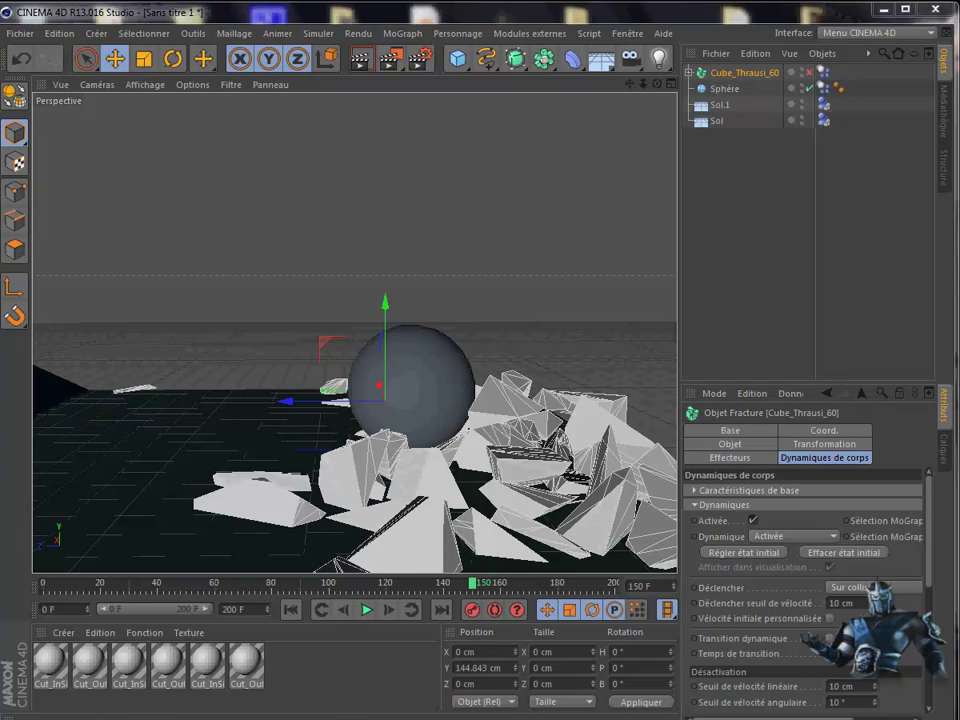
pyautogui.hotkey('shift', 'f')
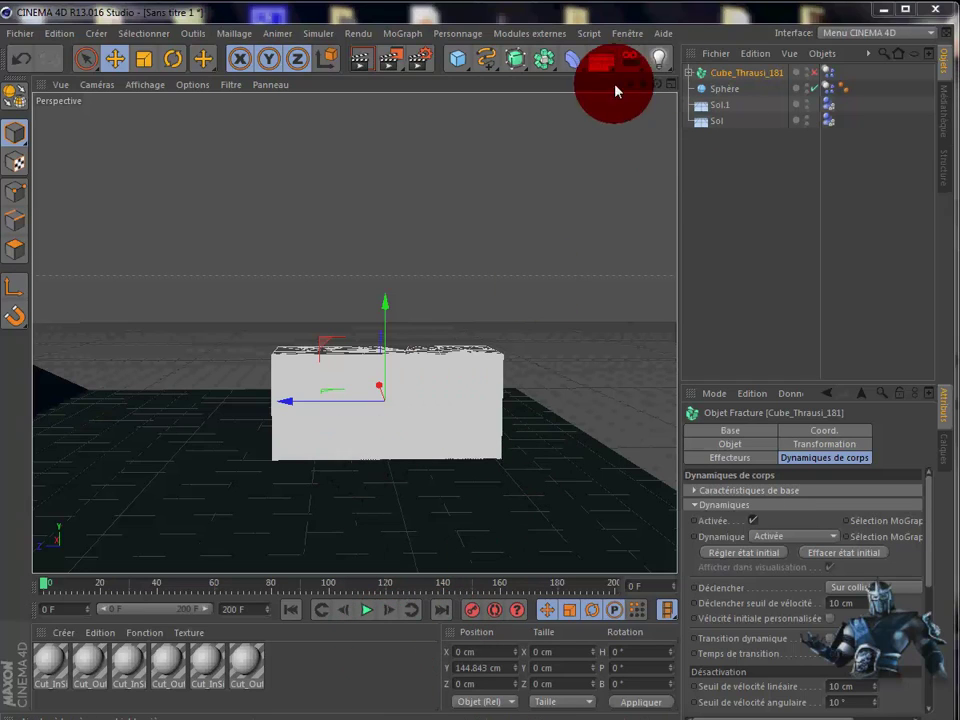
# - Expand Cube_Thrausi_181, select Pieces 1 through Pieces 180, and bring up the Thrausi plugin menu
pyautogui.click(320, 410)
pyautogui.click(311, 392)
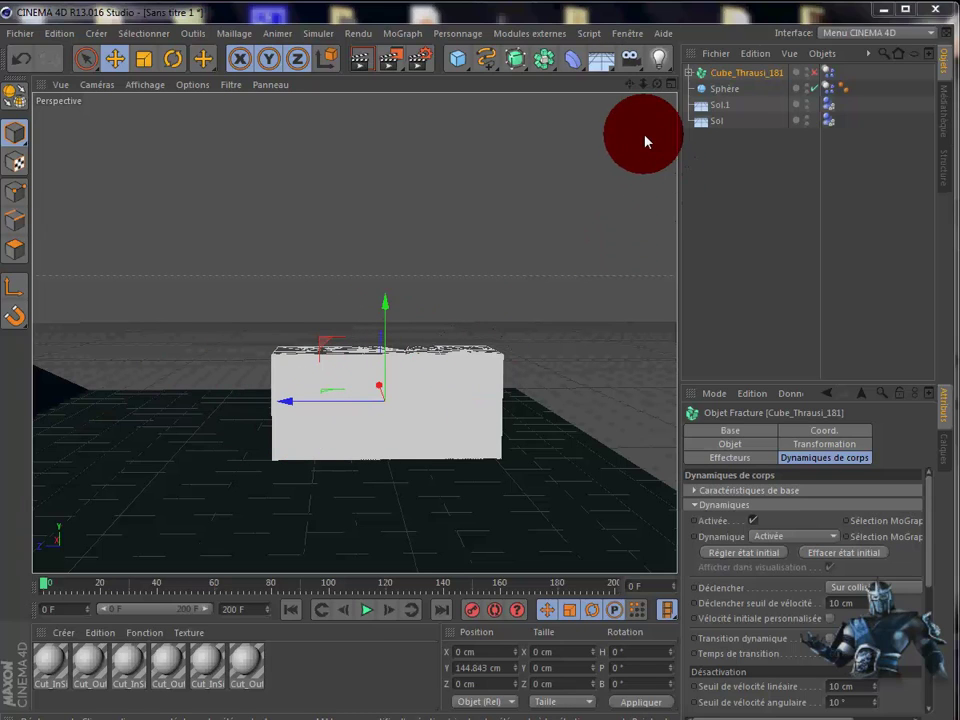
pyautogui.click(689, 74)
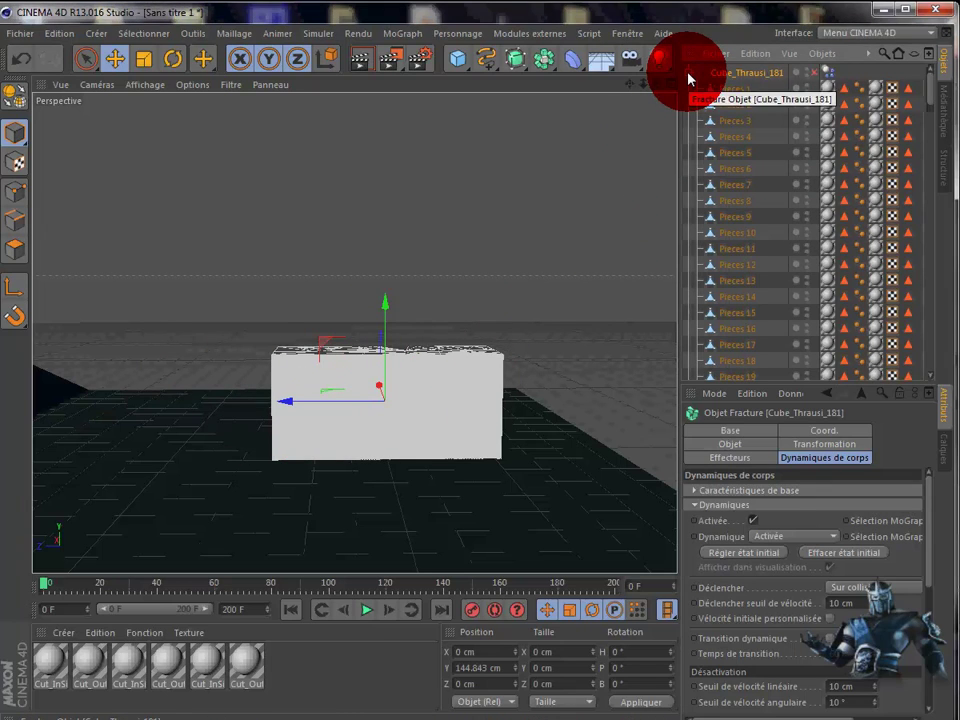
pyautogui.click(689, 76)
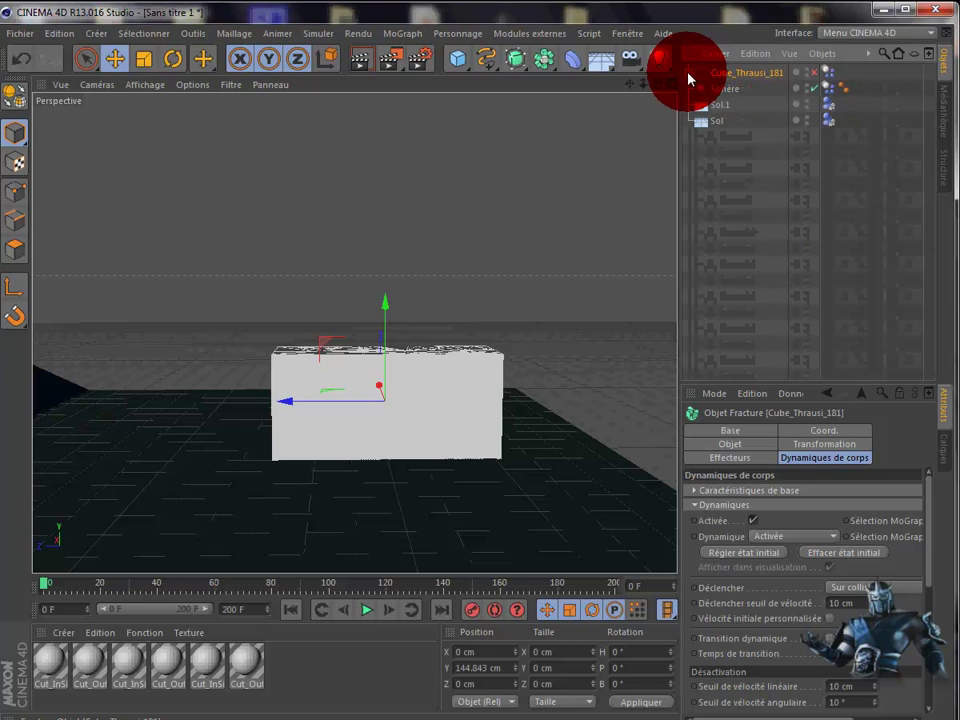
pyautogui.click(689, 76)
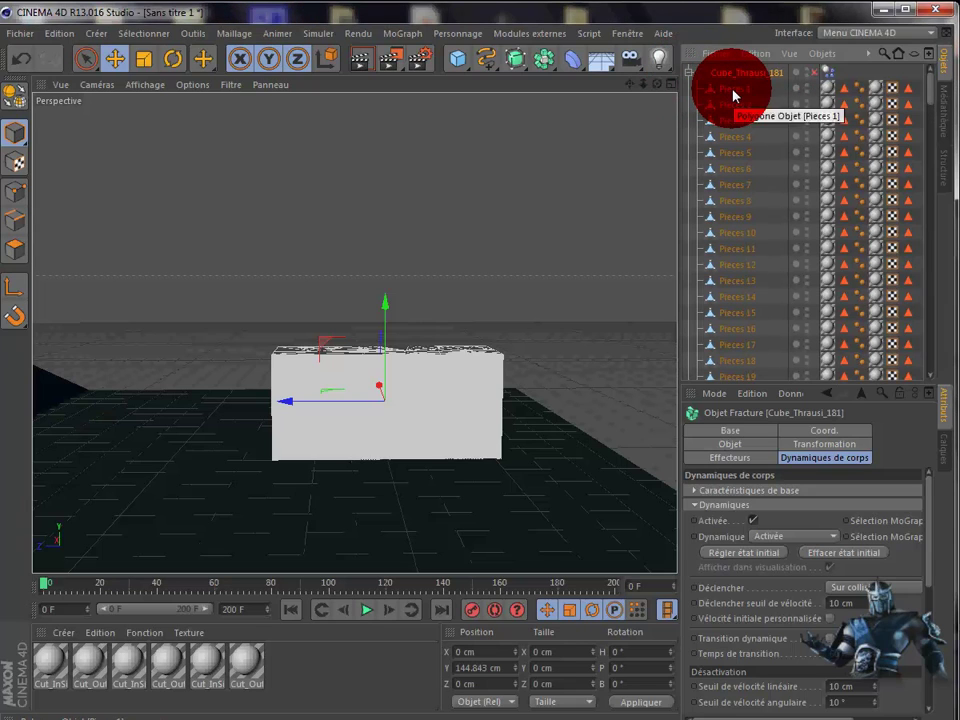
pyautogui.click(734, 89)
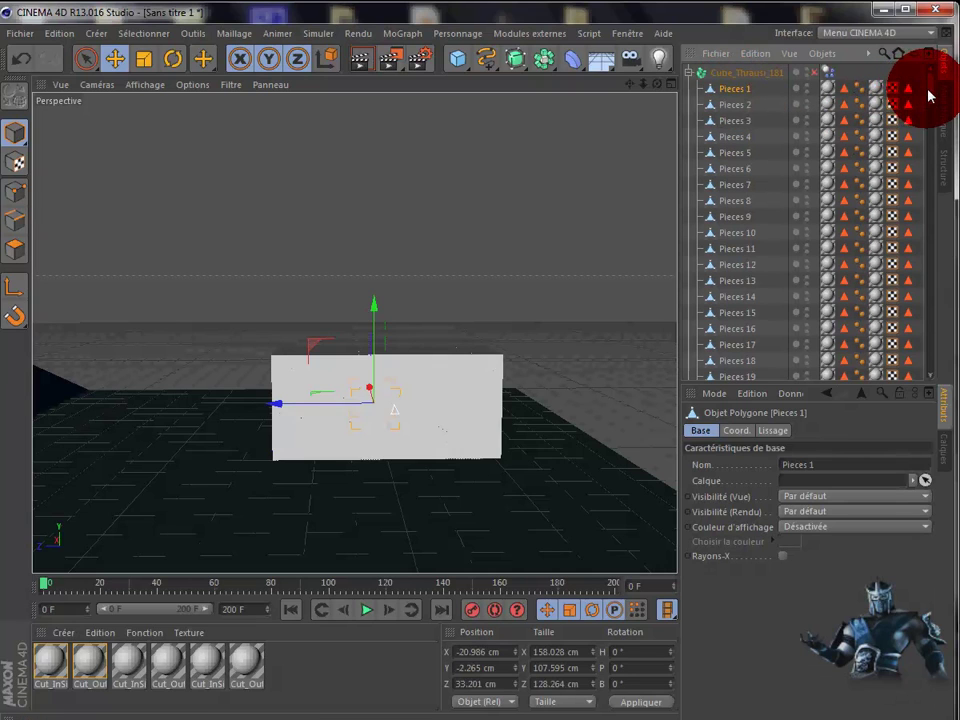
pyautogui.moveTo(928, 95)
pyautogui.mouseDown()
pyautogui.moveTo(914, 325)
pyautogui.moveTo(843, 362)
pyautogui.mouseUp()
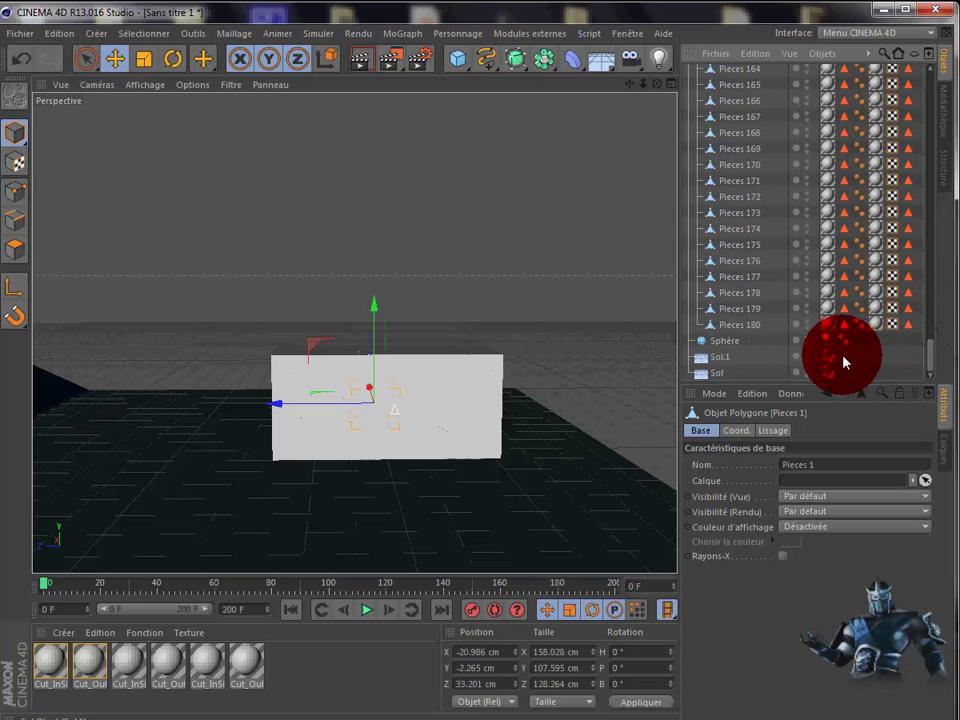
pyautogui.keyDown('shift'); pyautogui.click(727, 325); pyautogui.keyUp('shift')
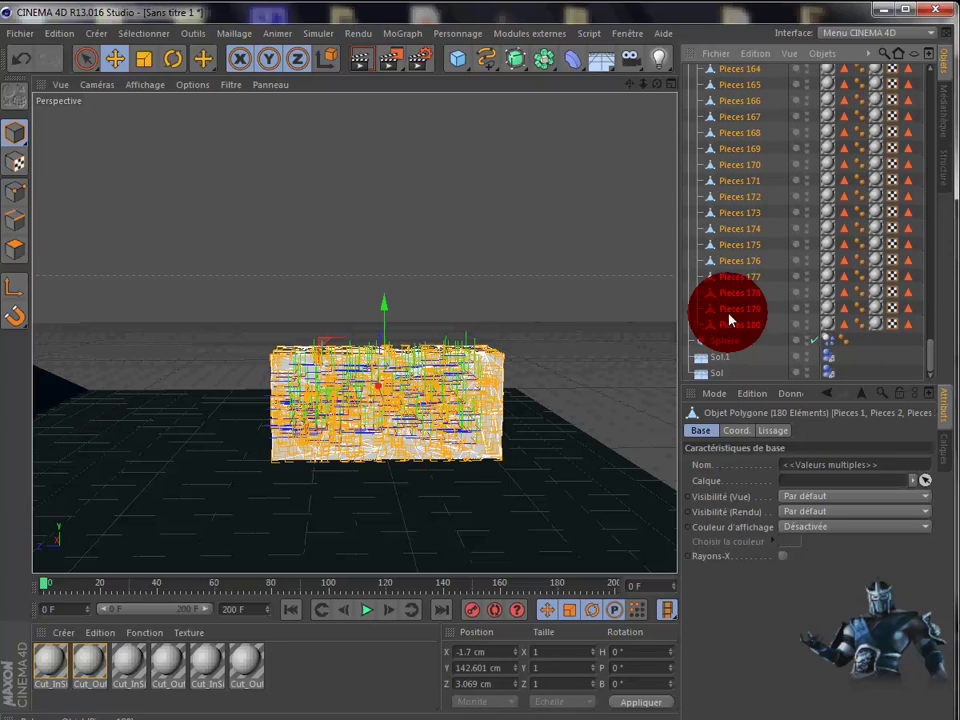
pyautogui.click(510, 36)
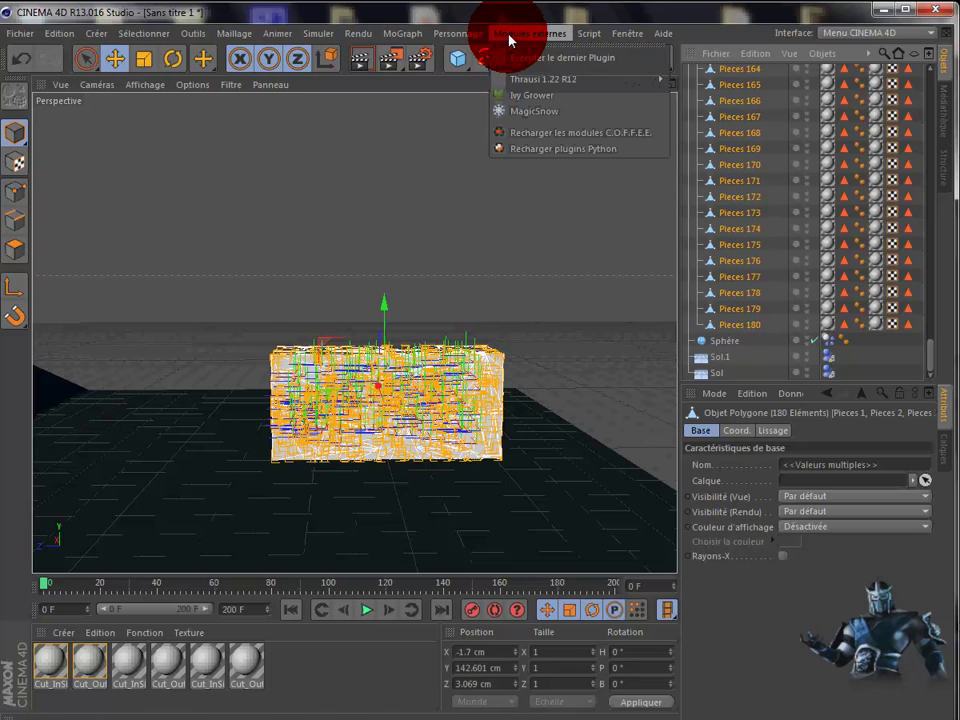
pyautogui.moveTo(545, 78)
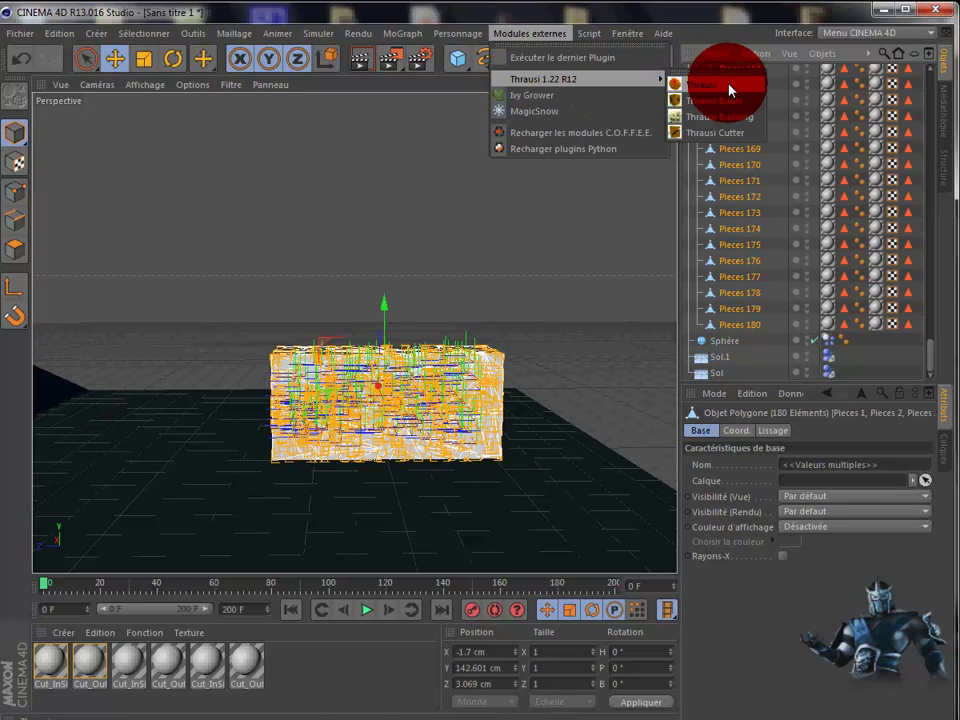
# - Open and close the Thrausi dialog without fracturing, then select only Pieces 60
pyautogui.click(729, 87)
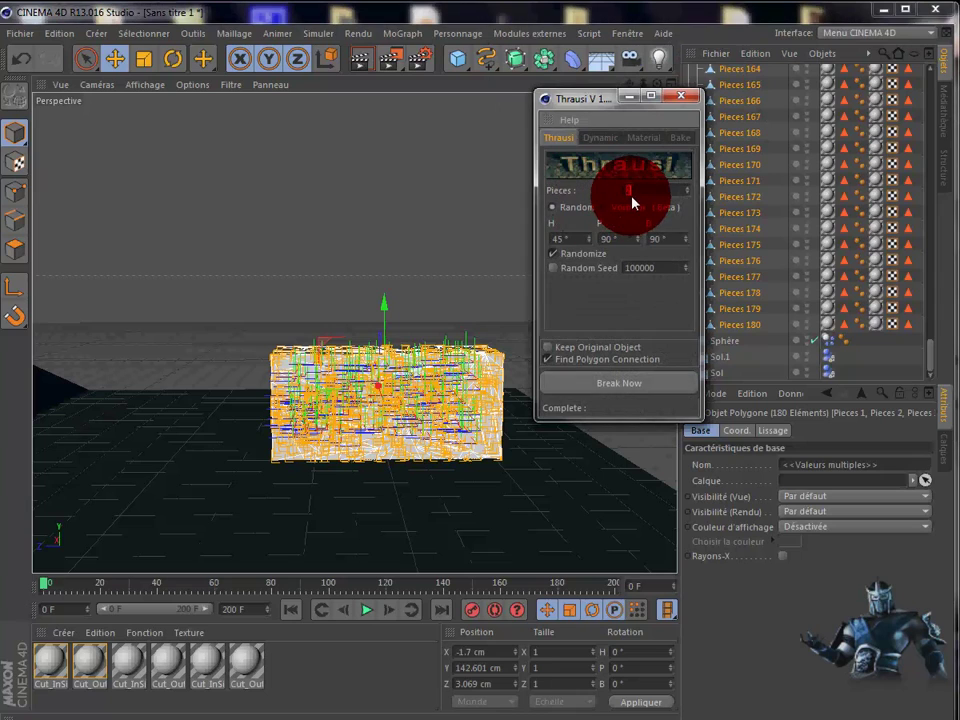
pyautogui.click(687, 101)
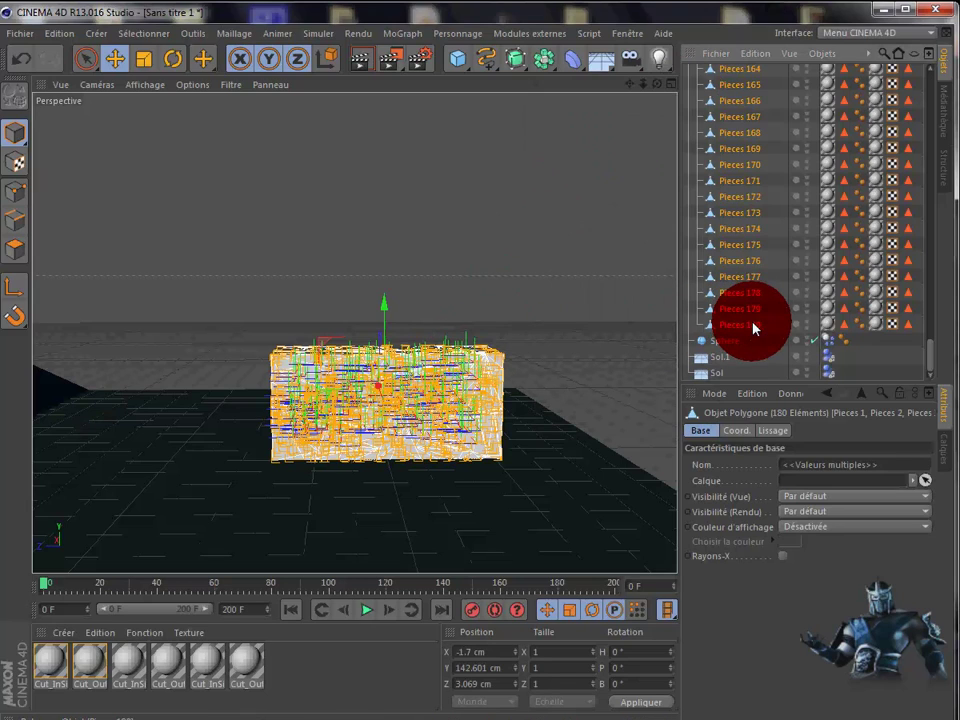
pyautogui.scroll(5, 767, 234)
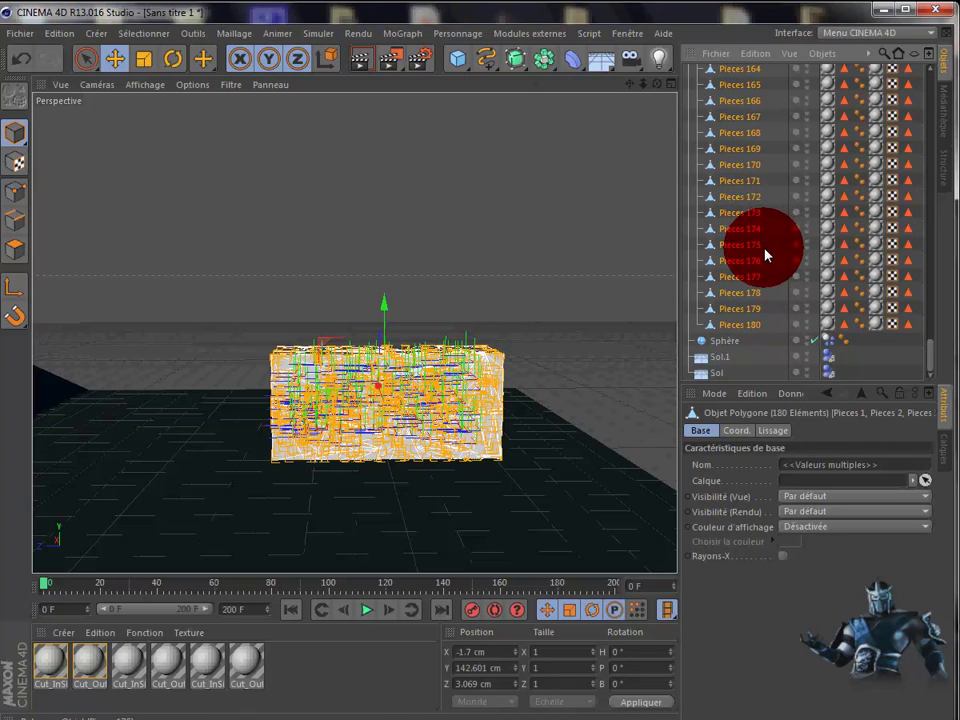
pyautogui.scroll(5, 765, 250)
pyautogui.scroll(5, 765, 250)
pyautogui.scroll(5, 766, 245)
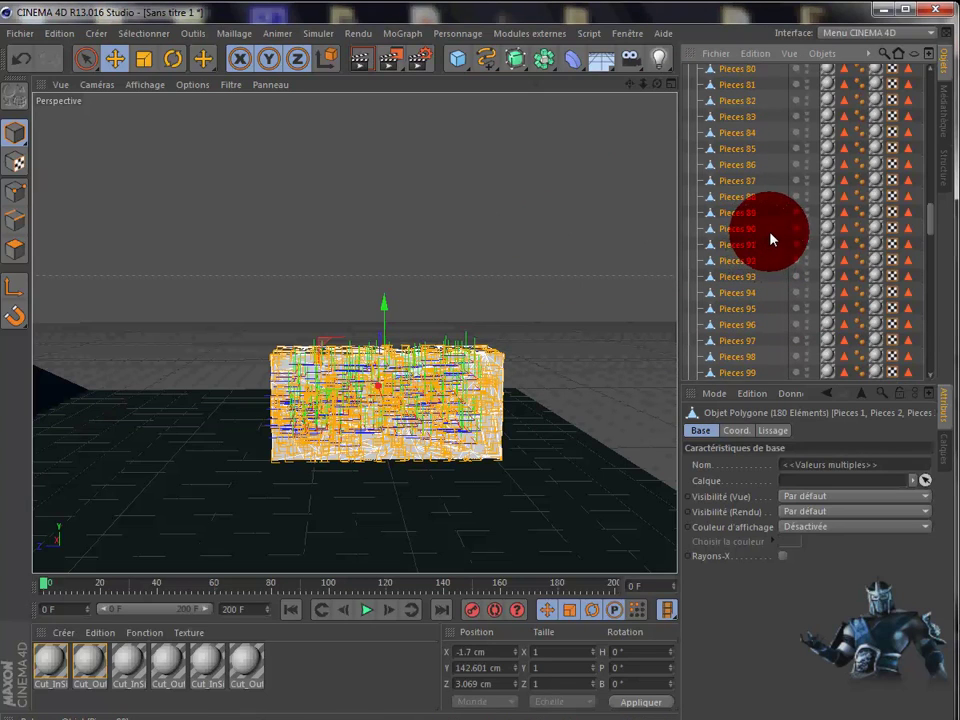
pyautogui.scroll(5, 765, 225)
pyautogui.scroll(5, 770, 218)
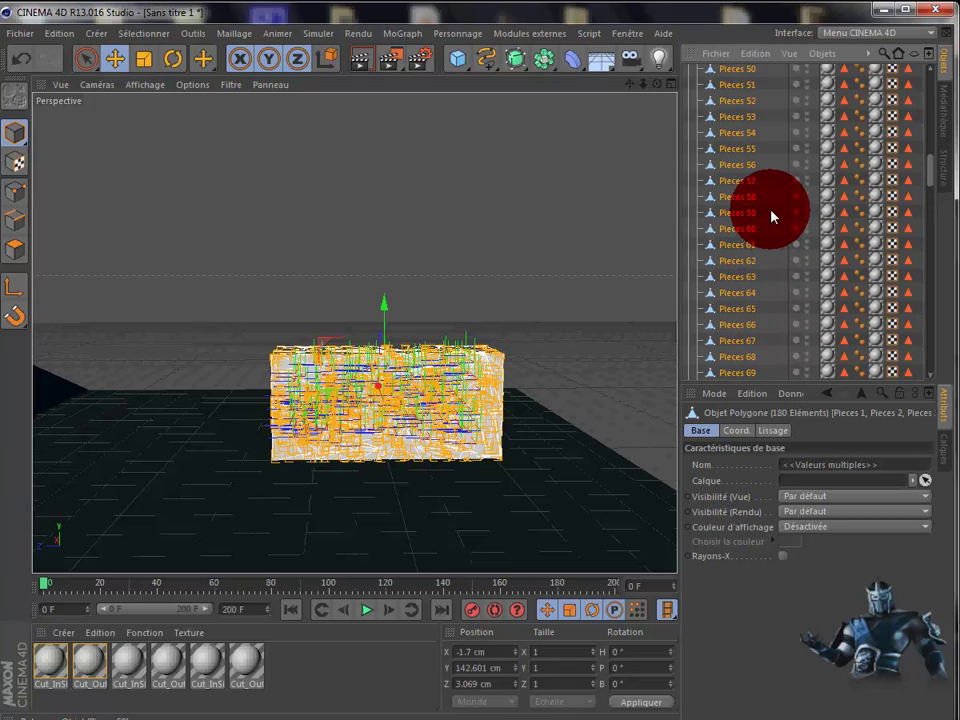
pyautogui.scroll(2, 762, 215)
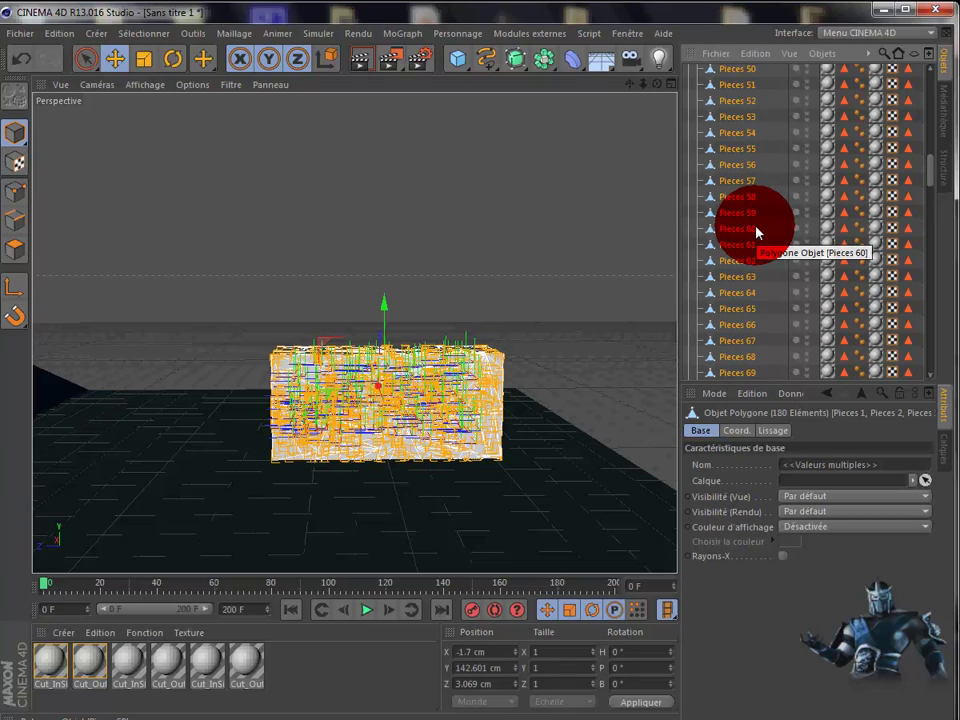
pyautogui.click(755, 228)
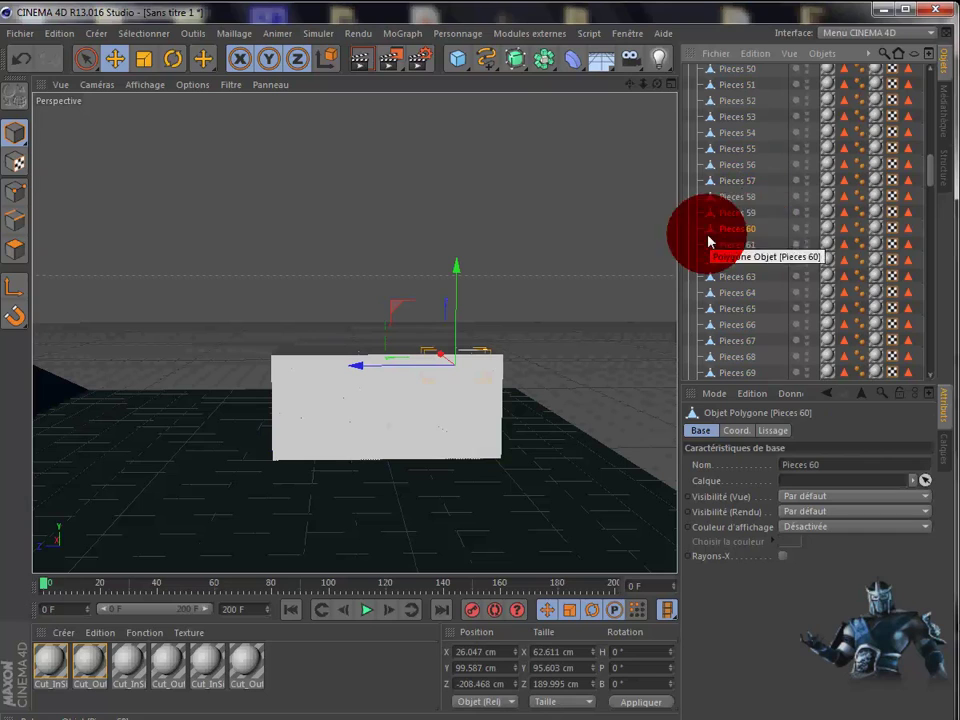
pyautogui.moveTo(933, 176)
pyautogui.mouseDown()
pyautogui.moveTo(917, 221)
pyautogui.moveTo(913, 364)
pyautogui.moveTo(735, 340)
pyautogui.moveTo(743, 320)
pyautogui.mouseUp()
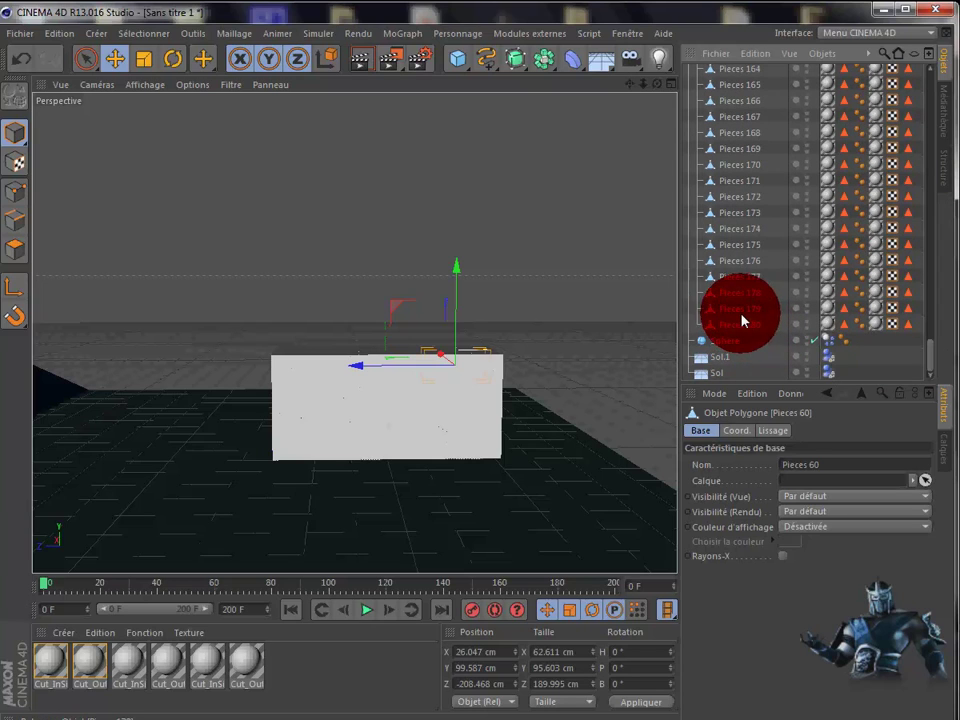
# - Play the simulation to frame 189 and render the viewport to check the scattered shards
pyautogui.click(366, 612)
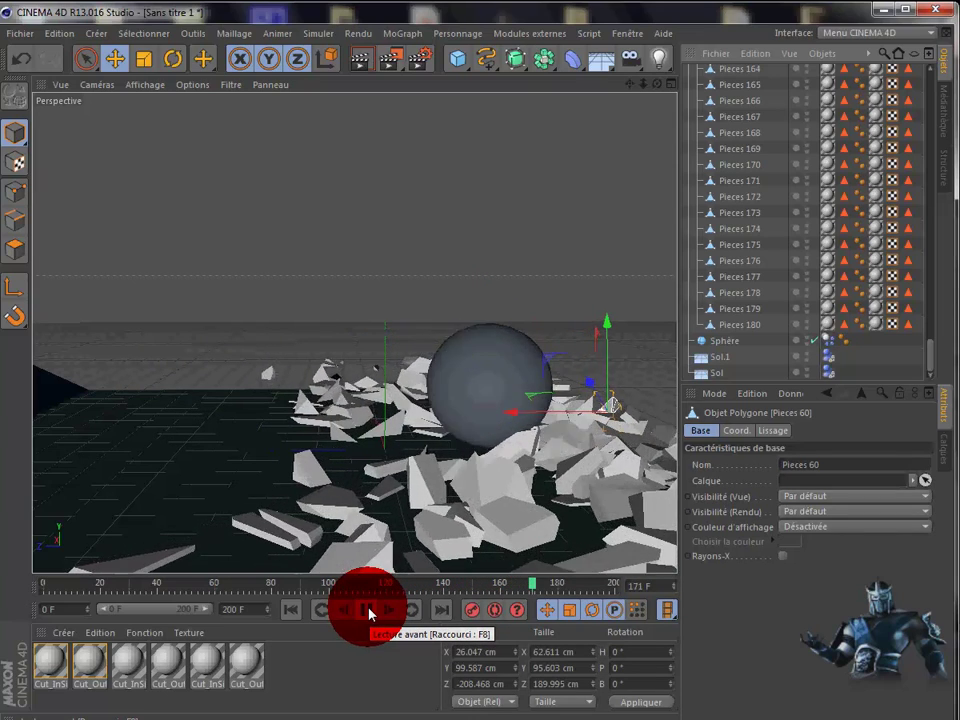
pyautogui.click(367, 611)
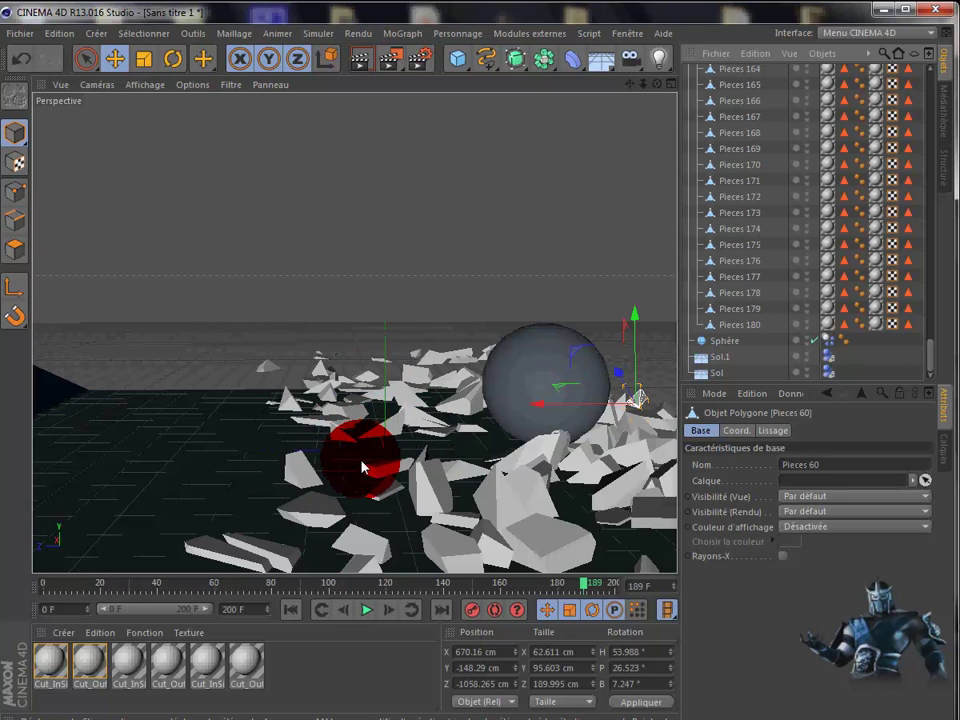
pyautogui.click(361, 64)
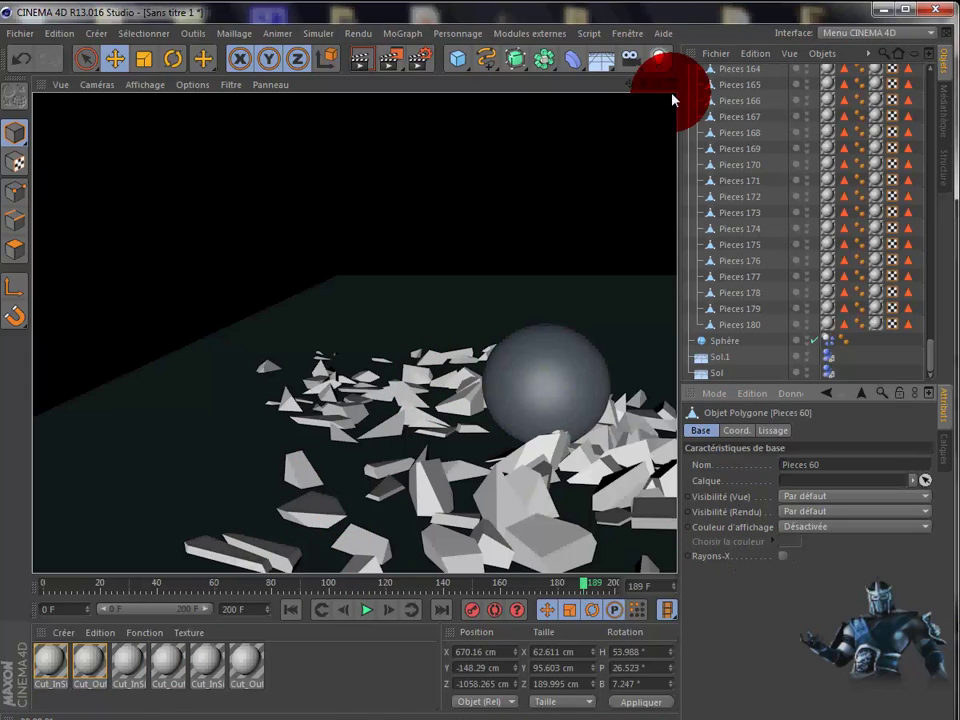
# - Return to the Perspective view, then collapse, select and delete the Cube_Thrausi_181 group
pyautogui.click(866, 368)
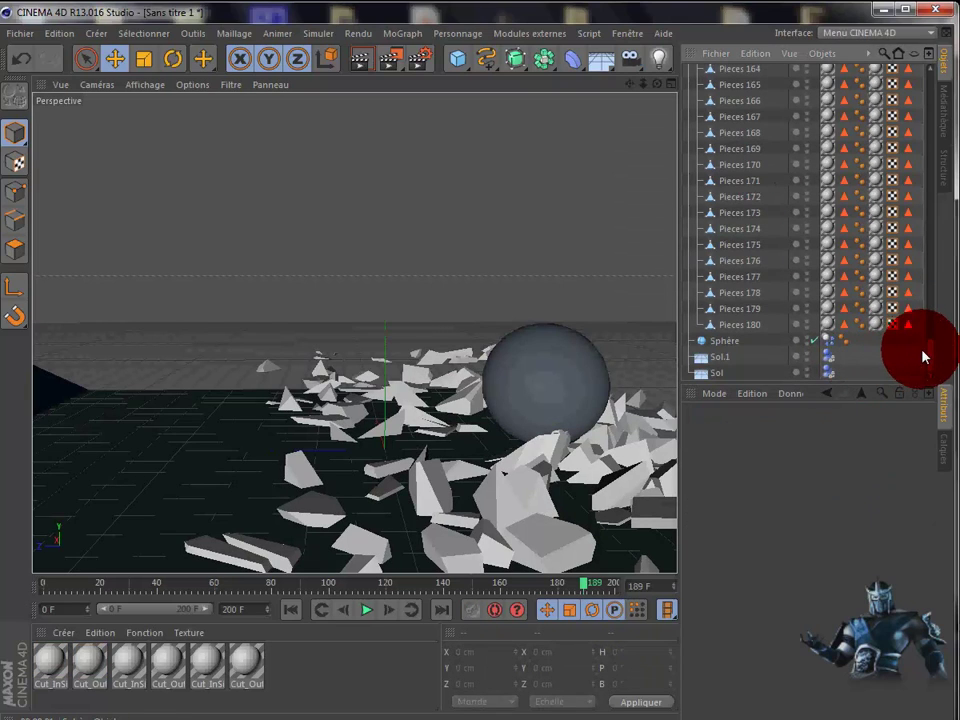
pyautogui.moveTo(930, 362); pyautogui.dragTo(926, 66)
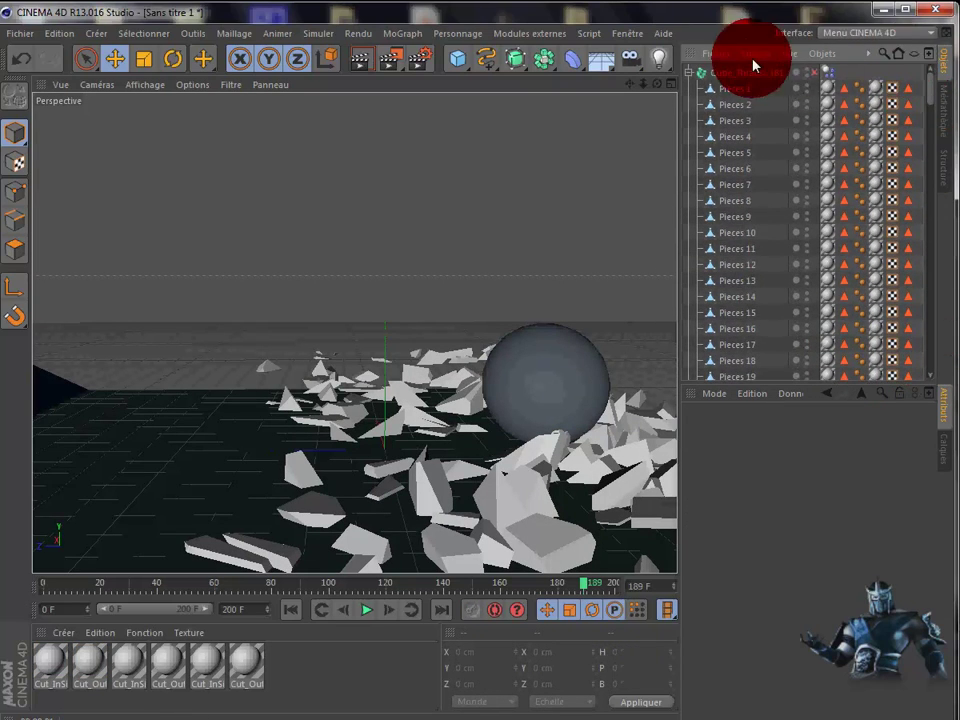
pyautogui.click(695, 72)
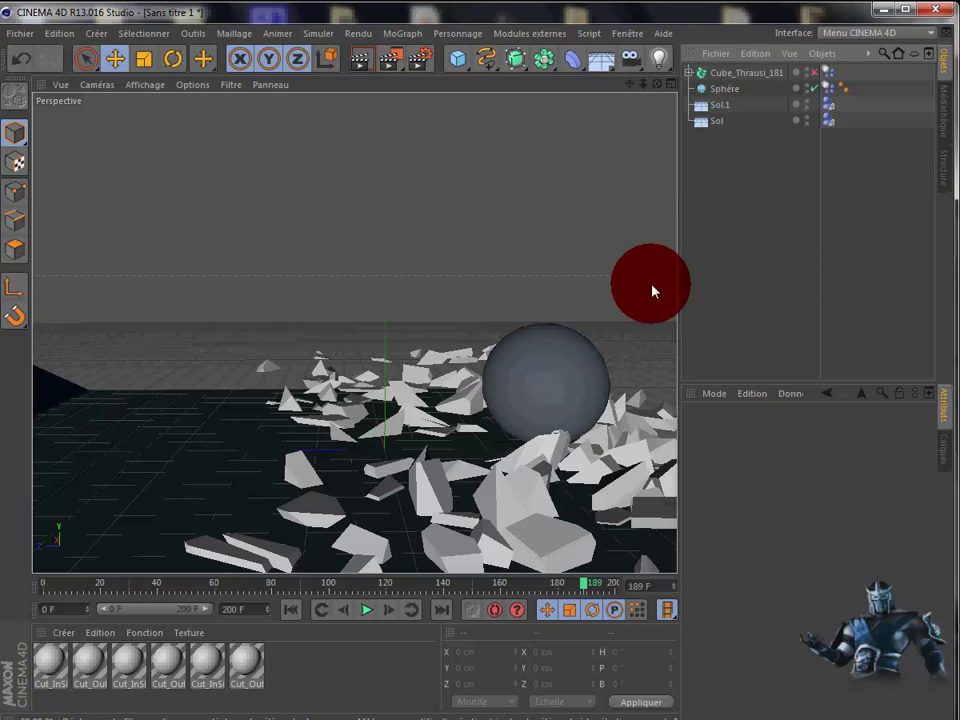
pyautogui.click(735, 74)
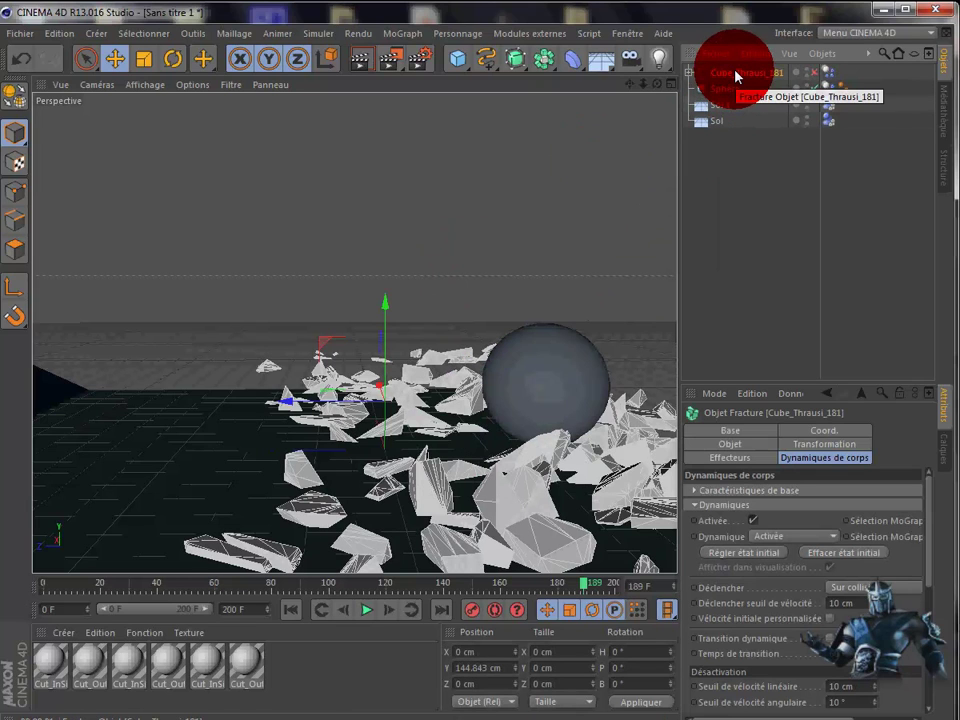
pyautogui.press('Delete')
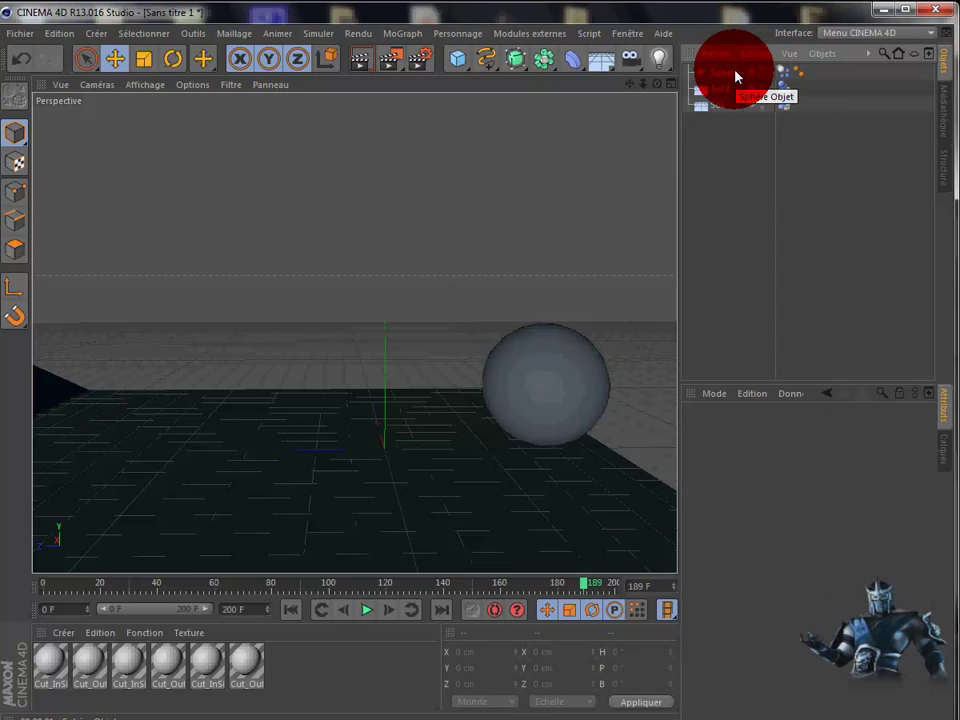
# - Rewind to frame 0 and add a MoText object reading 'Texte'
pyautogui.click(293, 611)
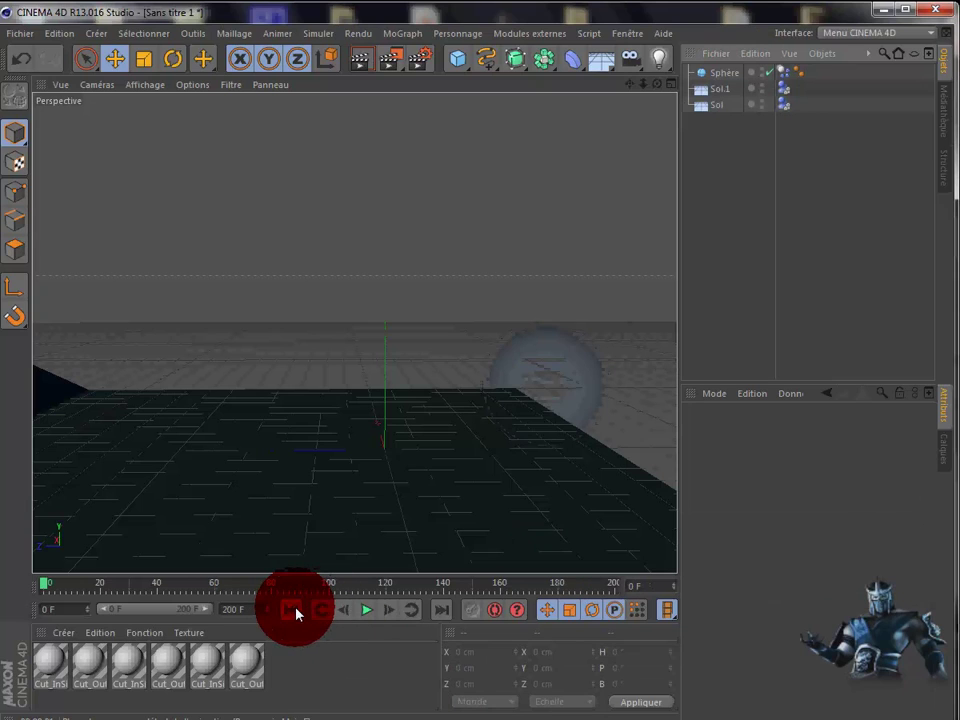
pyautogui.click(401, 39)
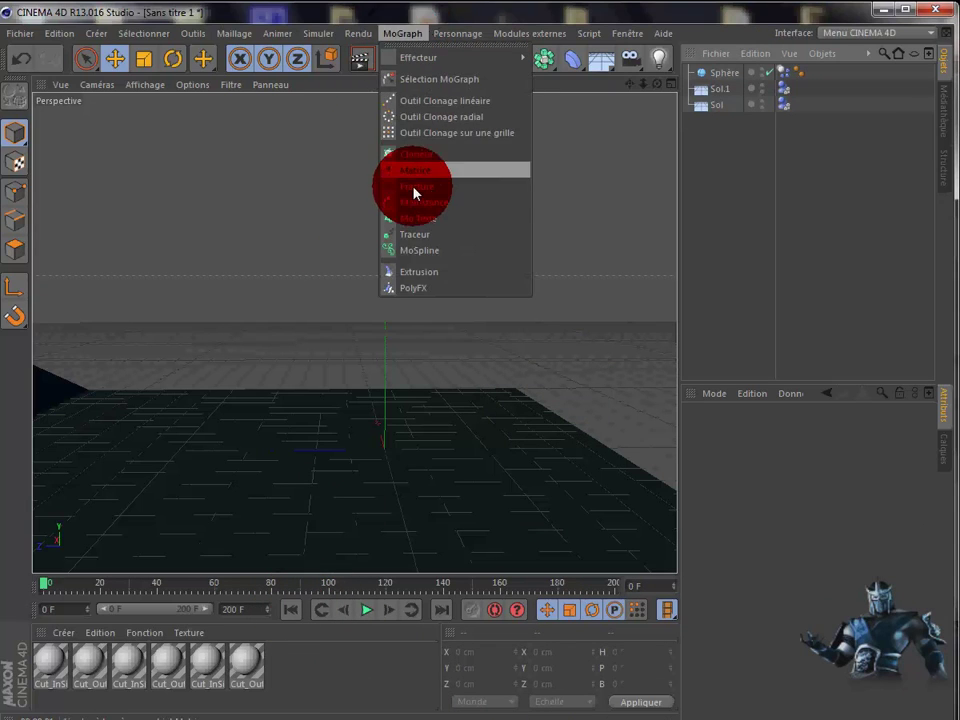
pyautogui.click(415, 217)
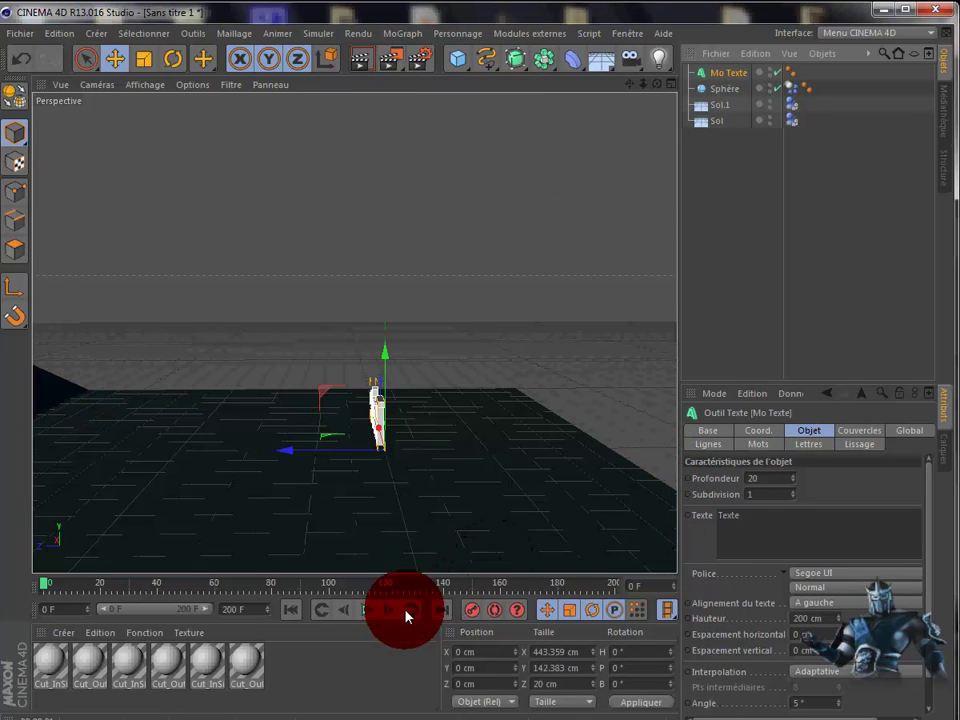
pyautogui.moveTo(507, 397)
pyautogui.keyDown('alt'); pyautogui.mouseDown()
pyautogui.moveTo(536, 400)
pyautogui.moveTo(506, 400)
pyautogui.mouseUp(); pyautogui.keyUp('alt')
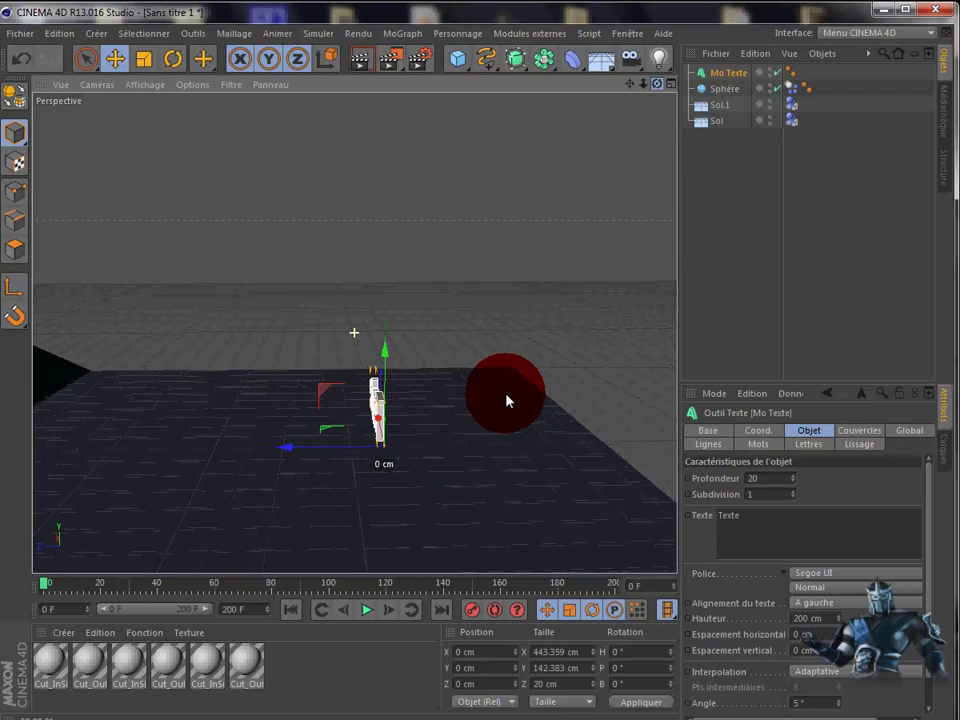
# - Rotate the Texte object to face the camera and move it forward
pyautogui.click(163, 62)
pyautogui.moveTo(367, 466)
pyautogui.mouseDown()
pyautogui.moveTo(431, 463)
pyautogui.moveTo(321, 459)
pyautogui.moveTo(208, 428)
pyautogui.moveTo(216, 428)
pyautogui.mouseUp()
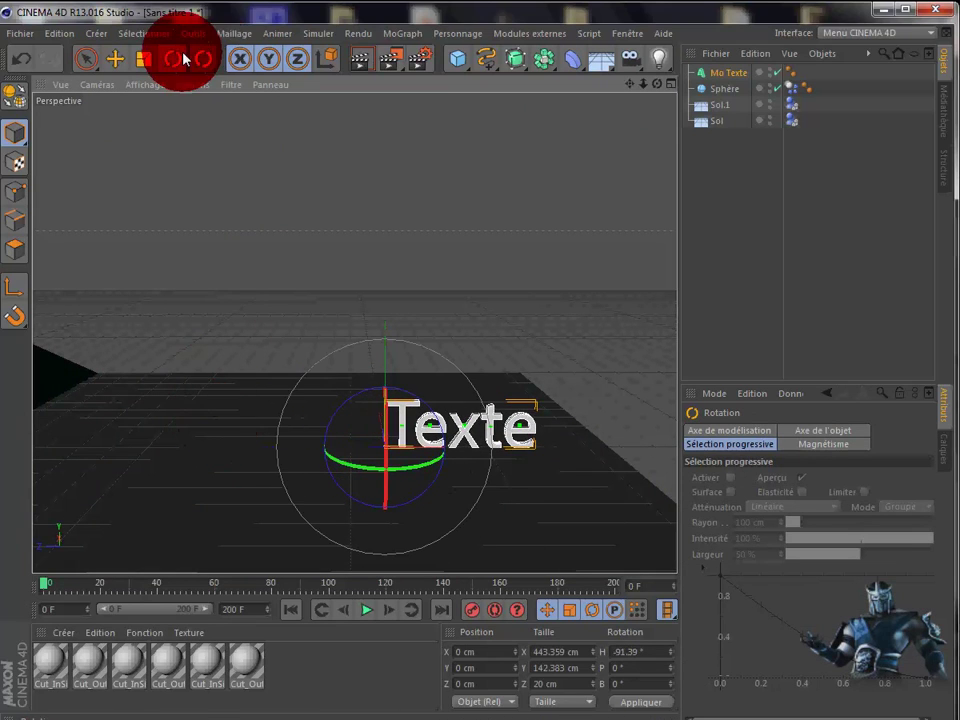
pyautogui.click(116, 58)
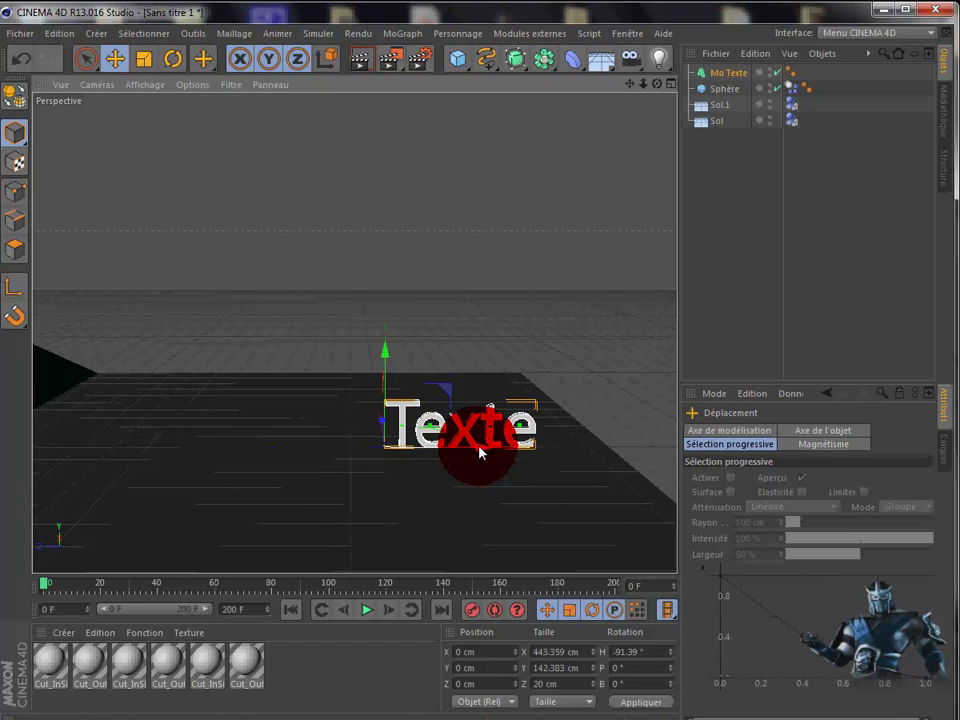
pyautogui.moveTo(480, 452); pyautogui.dragTo(358, 456)
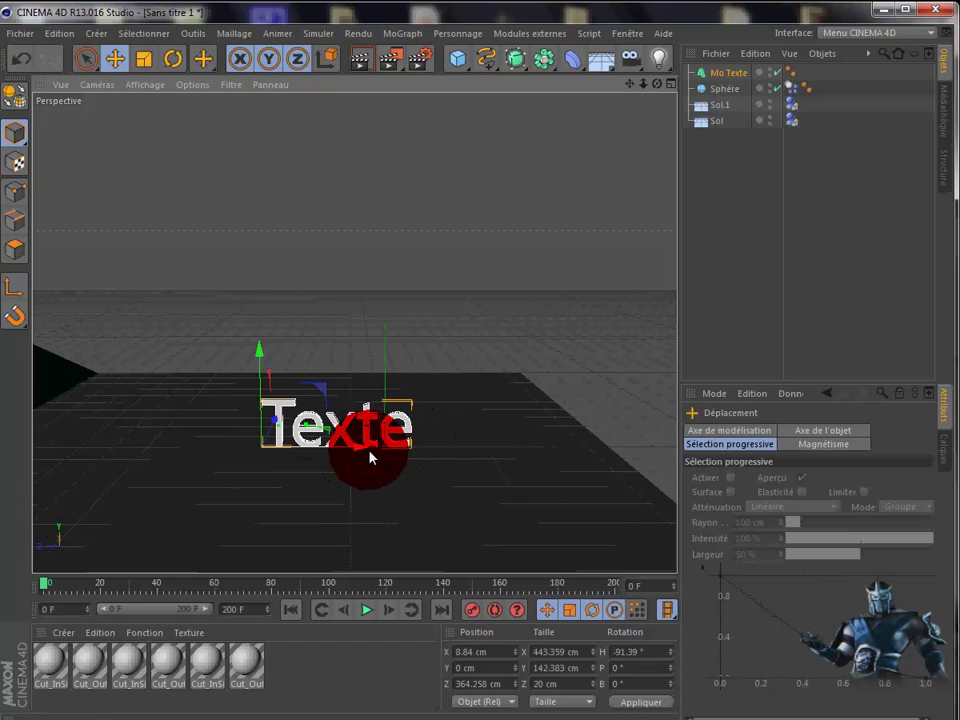
# - Set the text depth to 52 and scale it up to about 664 × 213 cm
pyautogui.click(730, 78)
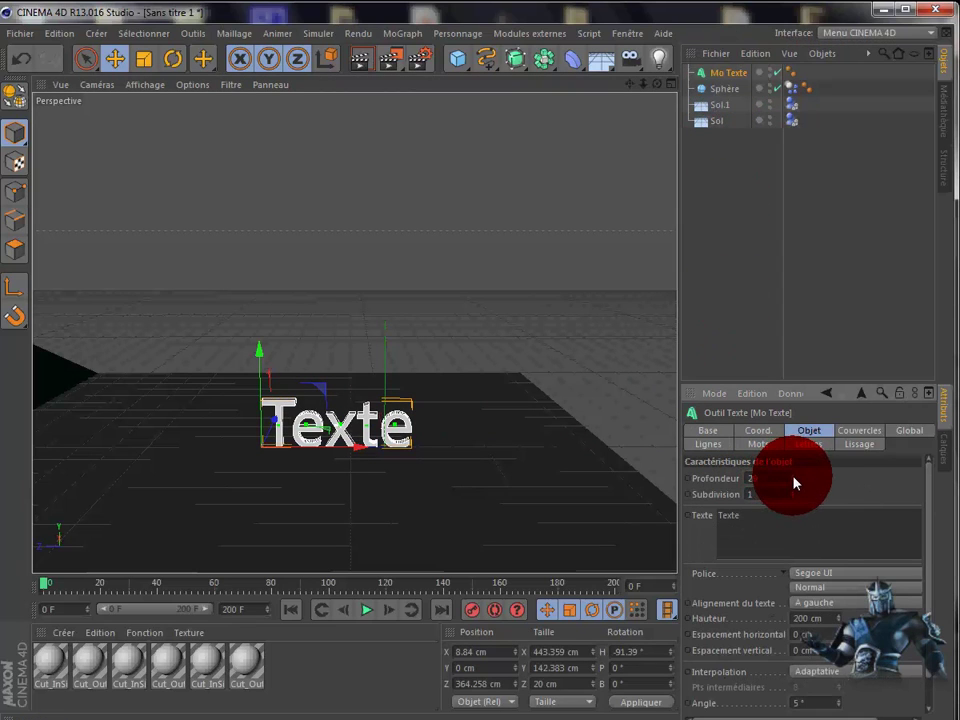
pyautogui.moveTo(795, 483); pyautogui.dragTo(752, 497)
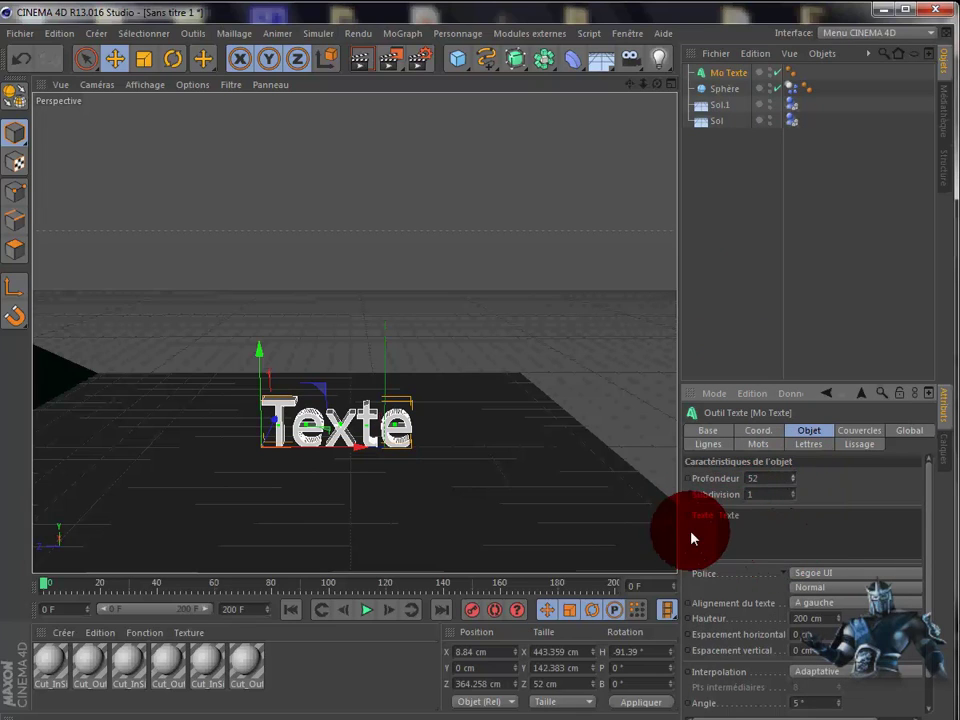
pyautogui.click(144, 58)
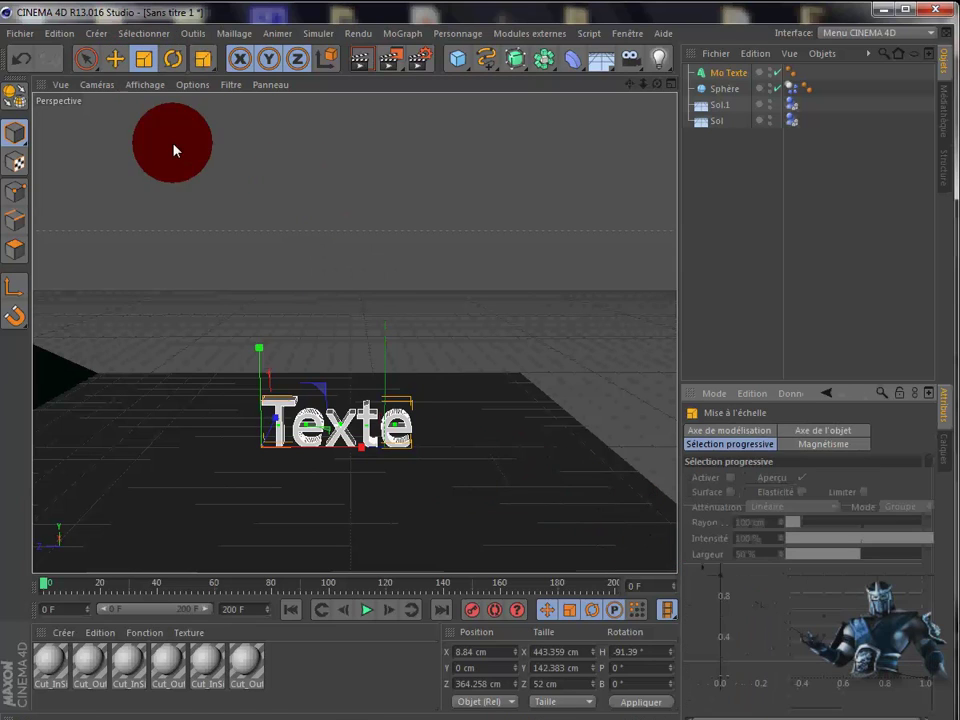
pyautogui.moveTo(260, 352); pyautogui.dragTo(382, 314)
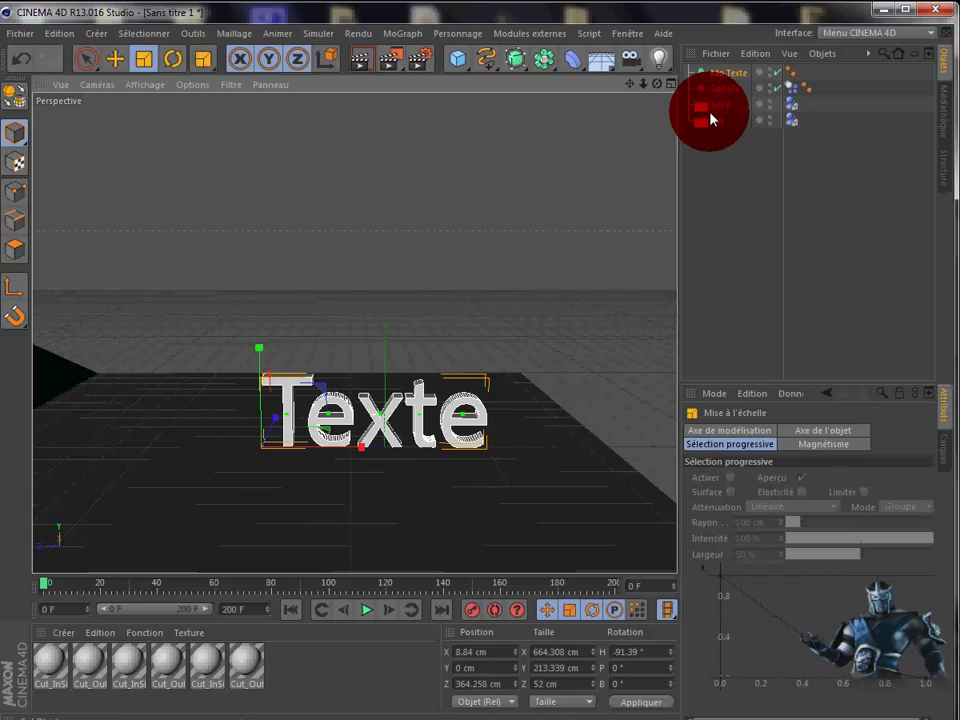
# - Give the Texte MoText a rigid-body dynamics tag and launch the Thrausi fracture plugin
pyautogui.rightClick(728, 78)
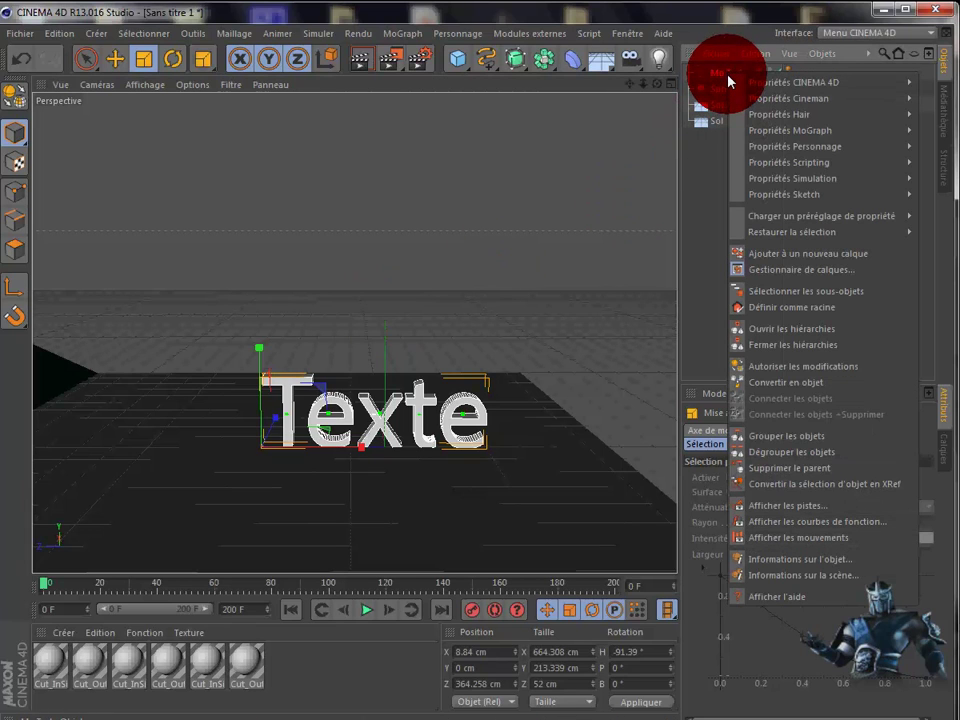
pyautogui.rightClick(716, 77)
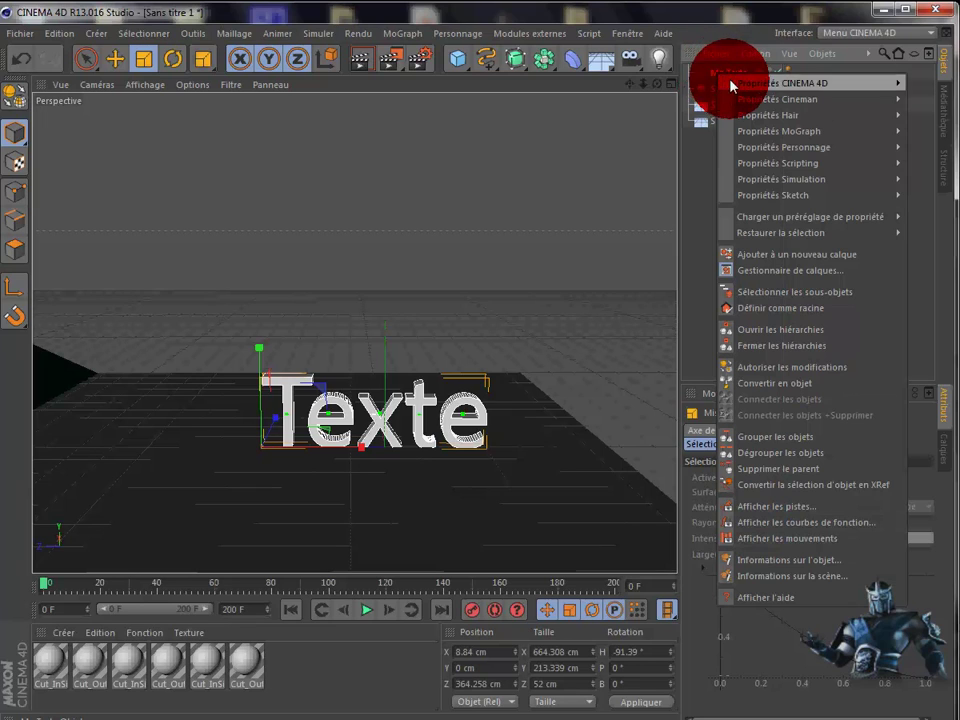
pyautogui.moveTo(792, 178)
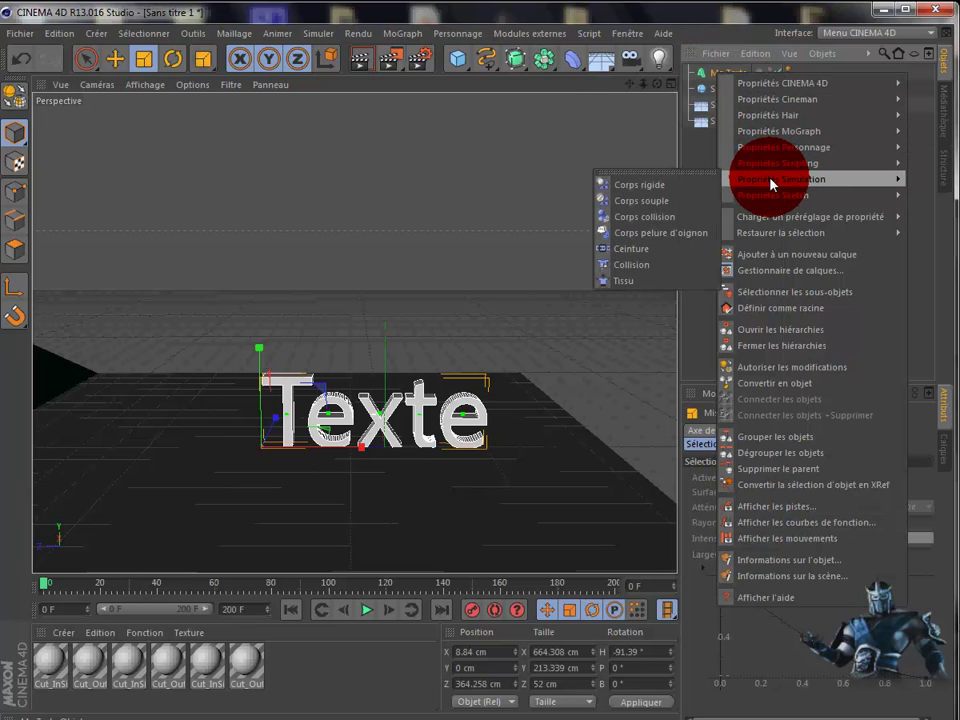
pyautogui.click(677, 190)
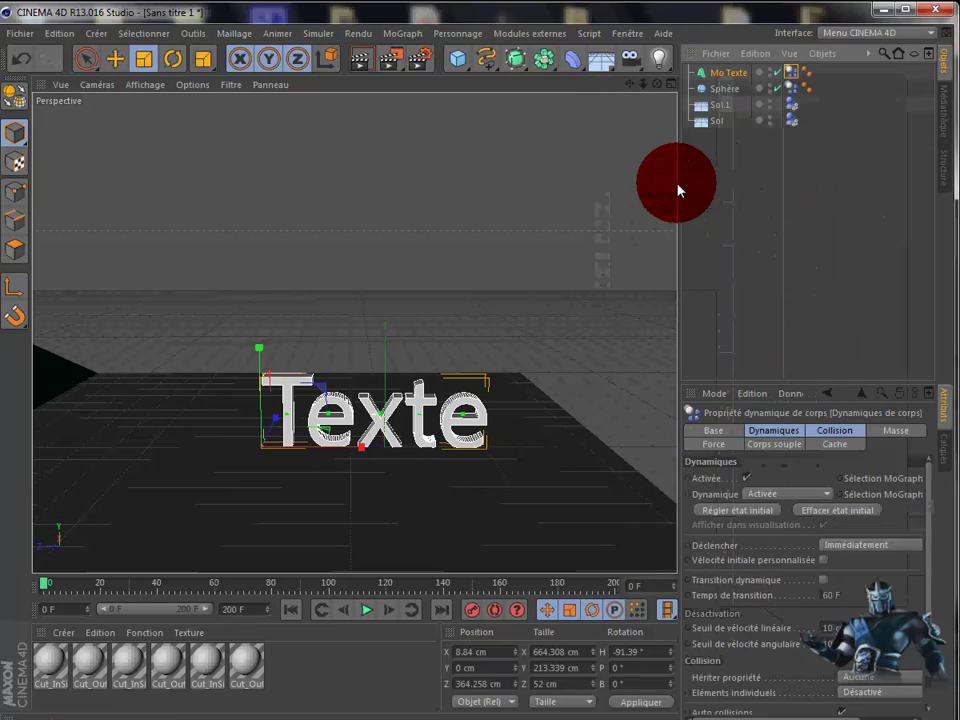
pyautogui.click(519, 36)
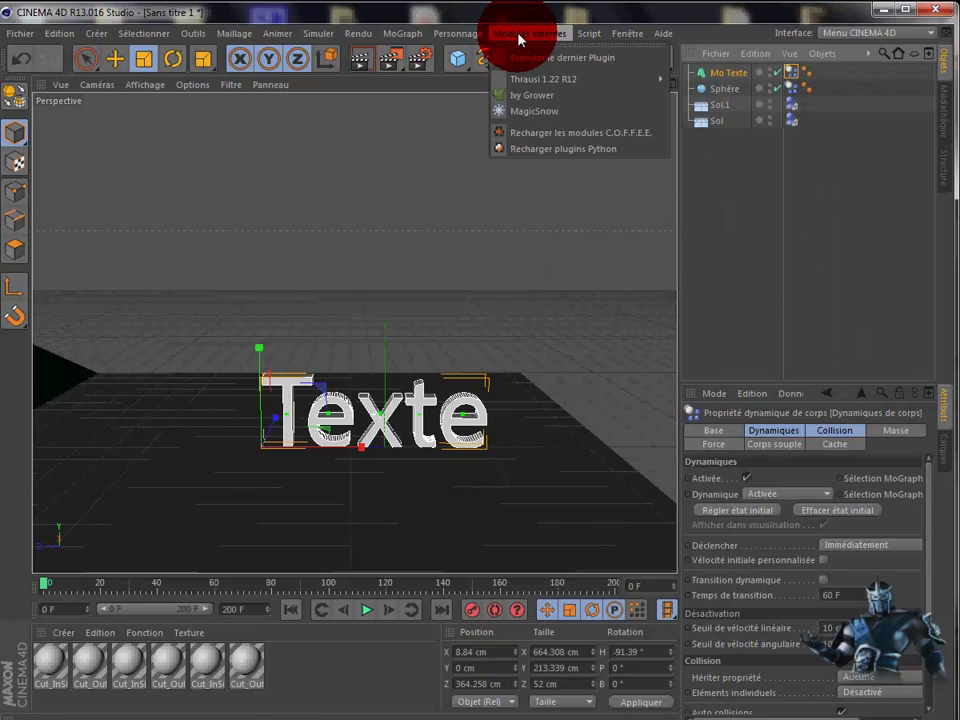
pyautogui.moveTo(560, 78)
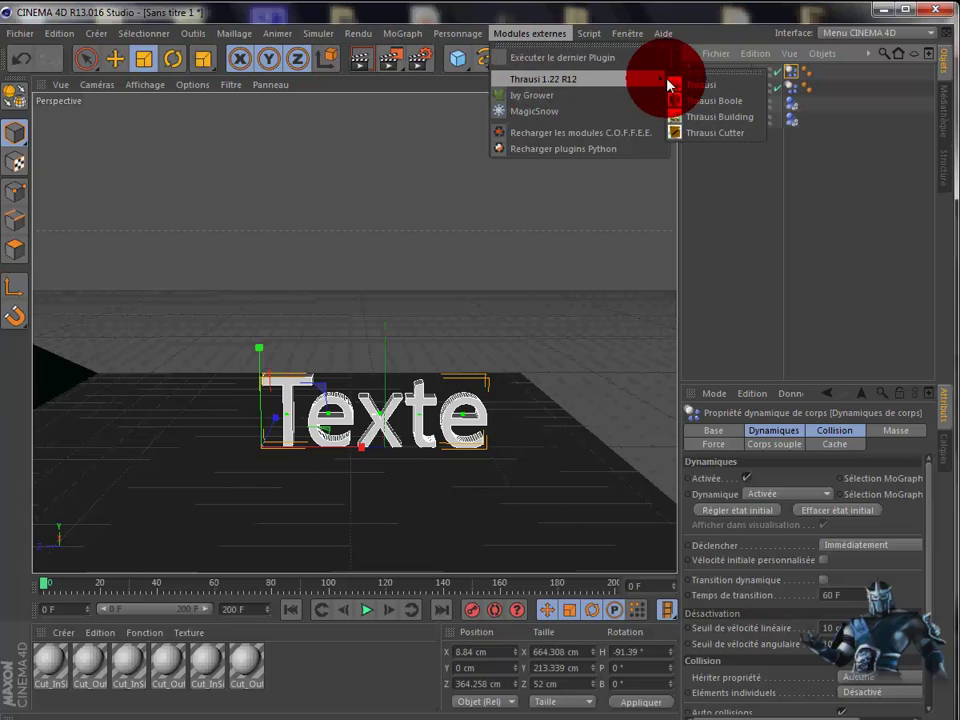
pyautogui.click(713, 87)
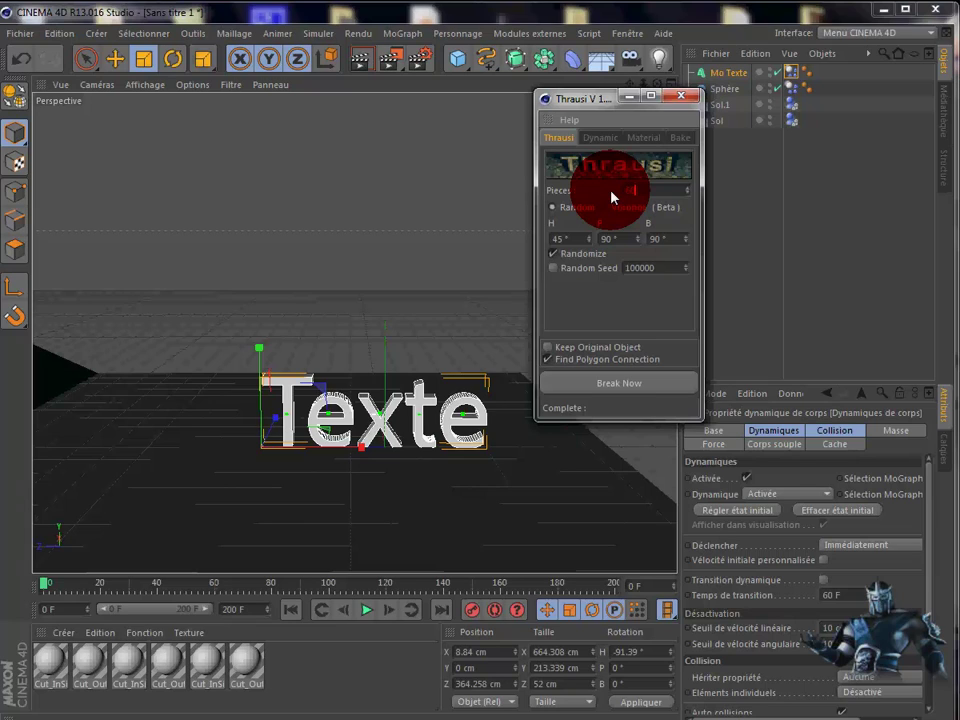
# - Break the Texte lettering into 60 Thrausi pieces, giving T.1_Thrausi_57 to e.1_Thrausi_57, then close Thrausi
pyautogui.click(615, 380)
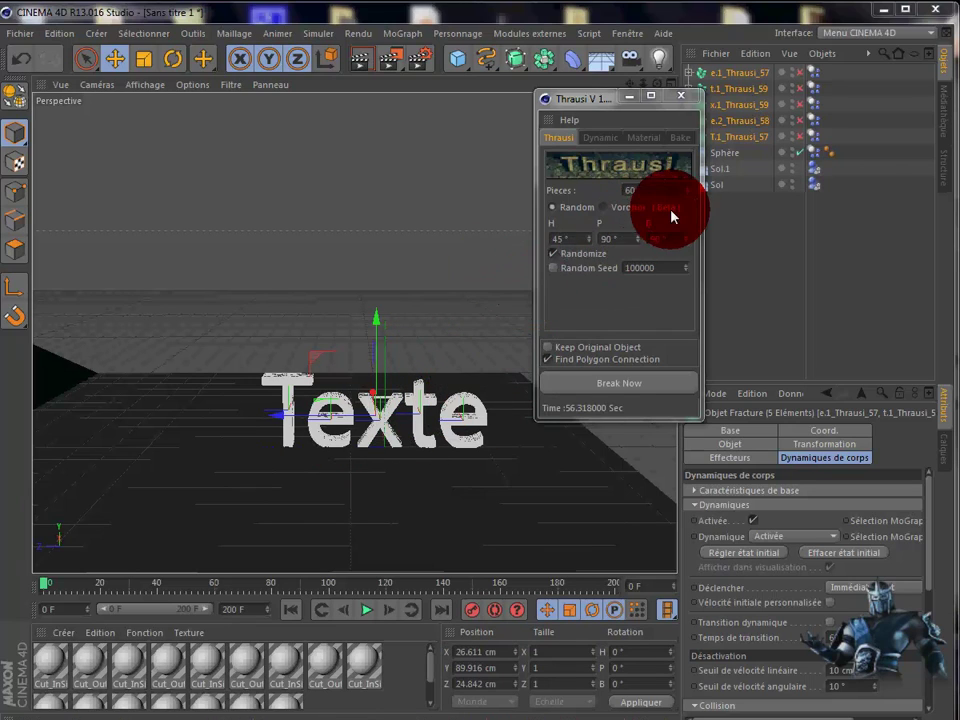
pyautogui.click(682, 96)
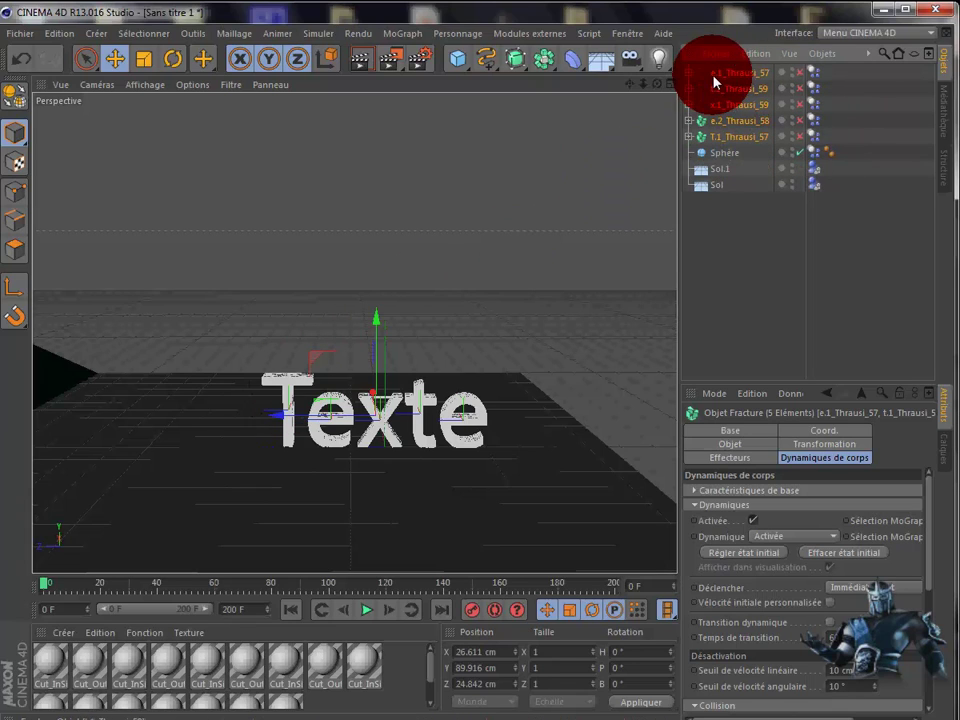
# - Test-move the e letter fracture up and back, then box-select all five Dynamics Body tags
pyautogui.click(742, 74)
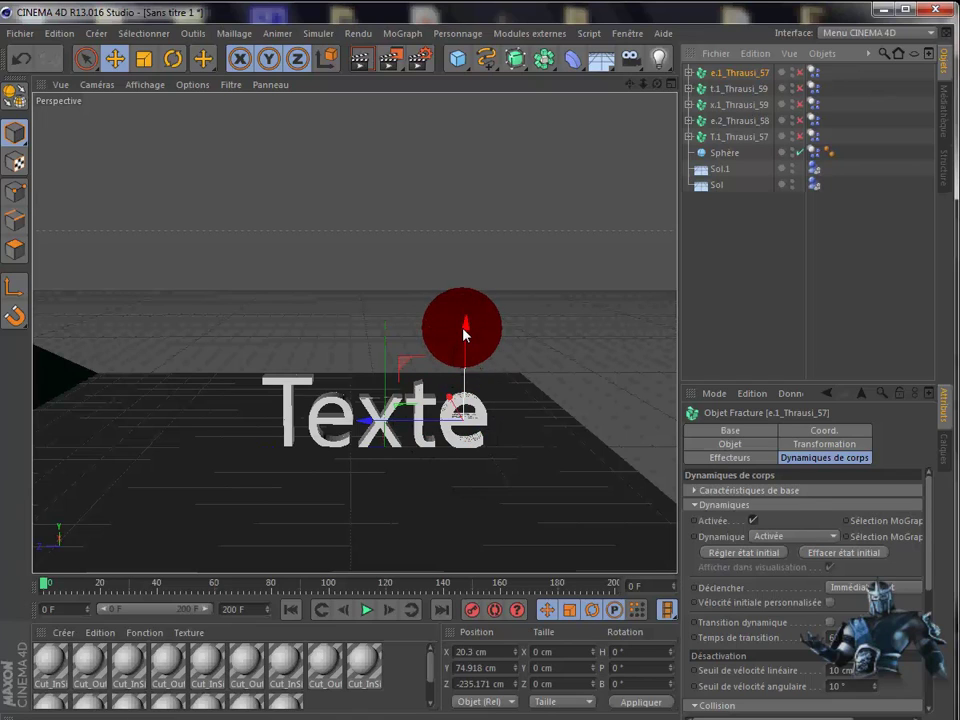
pyautogui.moveTo(466, 330)
pyautogui.mouseDown()
pyautogui.moveTo(467, 285)
pyautogui.moveTo(476, 285)
pyautogui.moveTo(477, 324)
pyautogui.mouseUp()
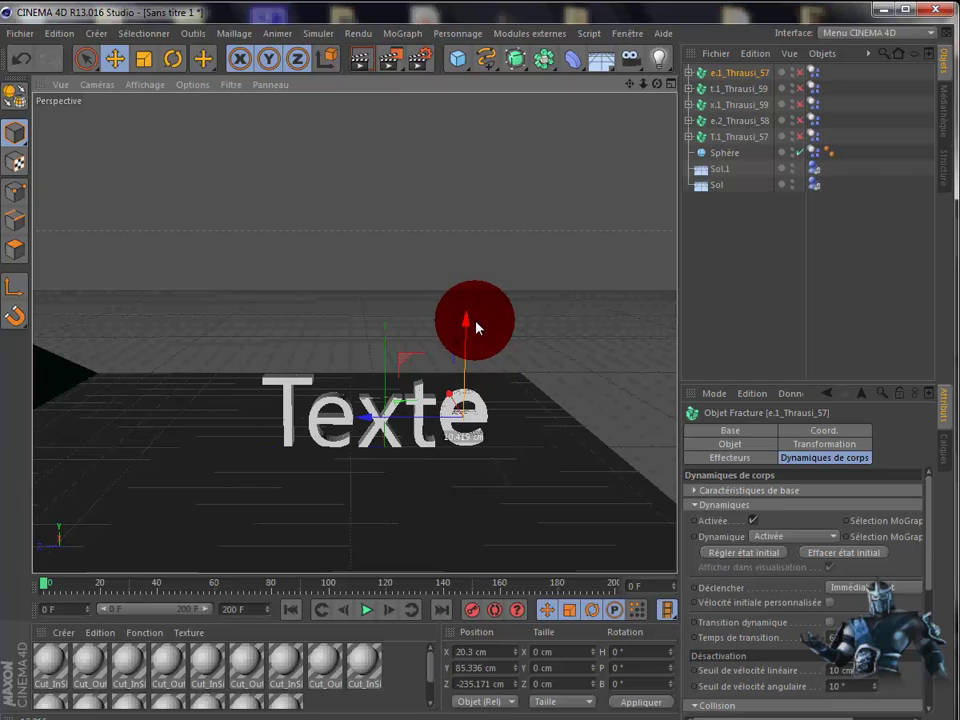
pyautogui.moveTo(477, 324); pyautogui.dragTo(477, 327)
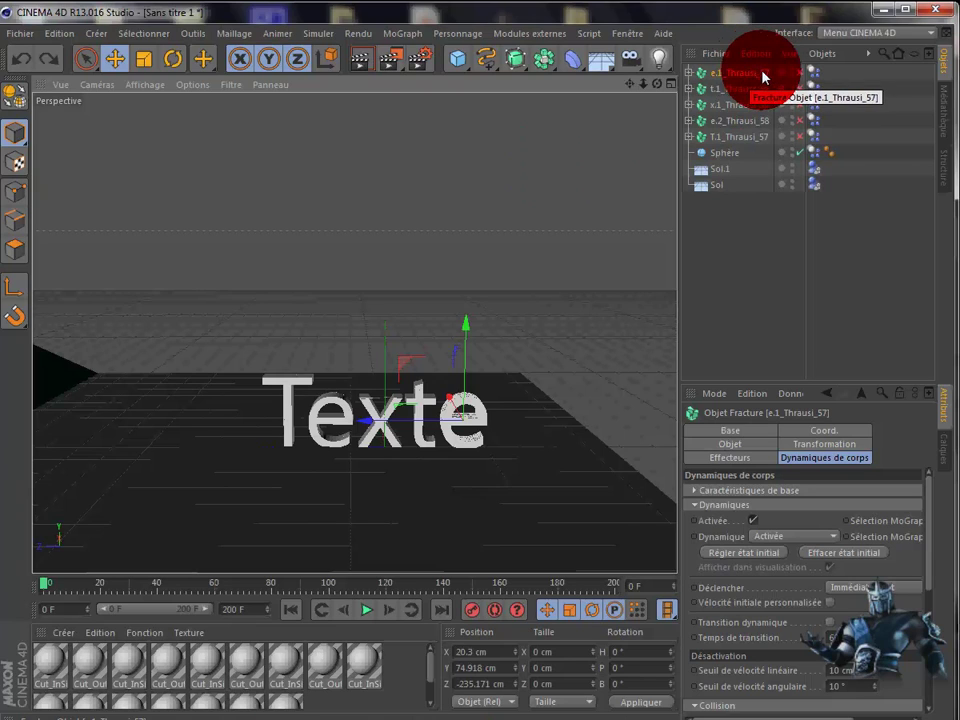
pyautogui.moveTo(838, 77); pyautogui.dragTo(815, 128)
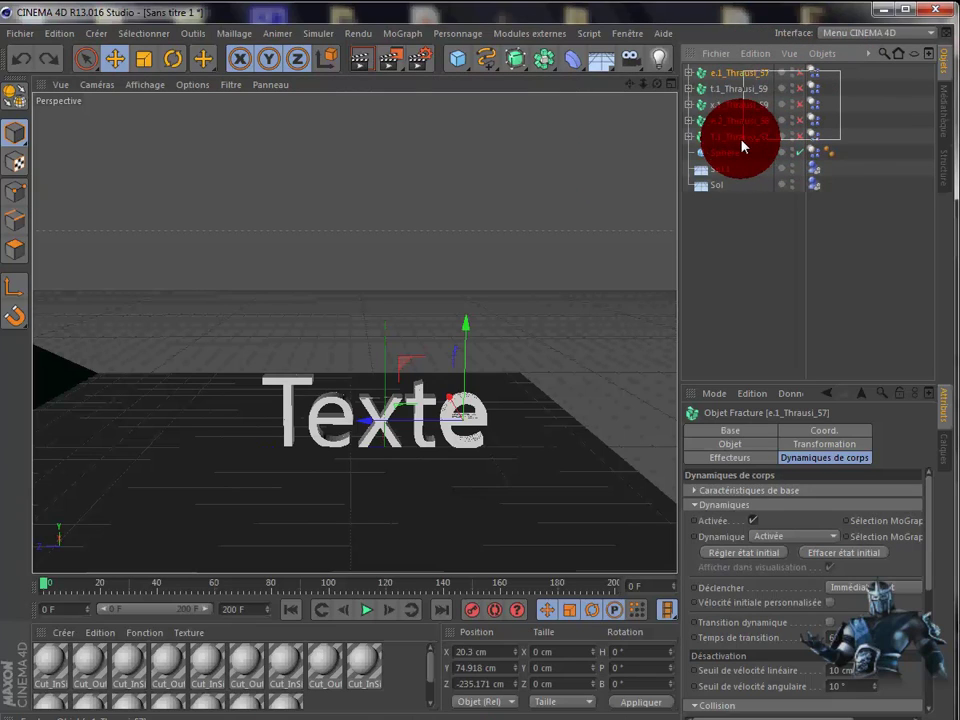
pyautogui.moveTo(731, 146); pyautogui.dragTo(730, 146)
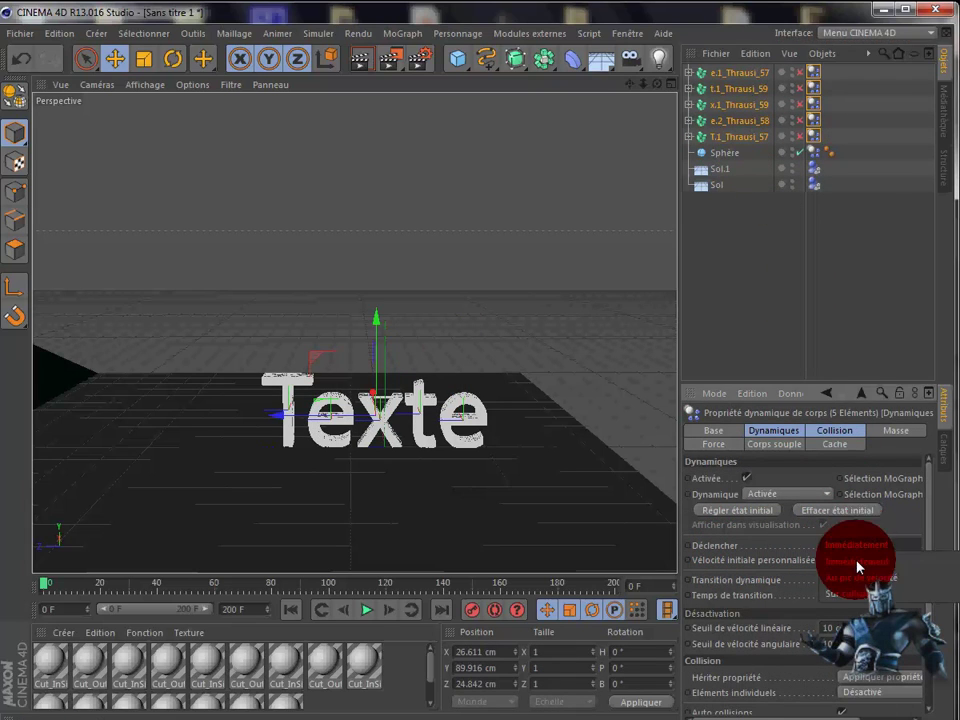
# - Set the letters' dynamics to trigger on collision, rewind to frame 0, and select Sphère
pyautogui.click(855, 603)
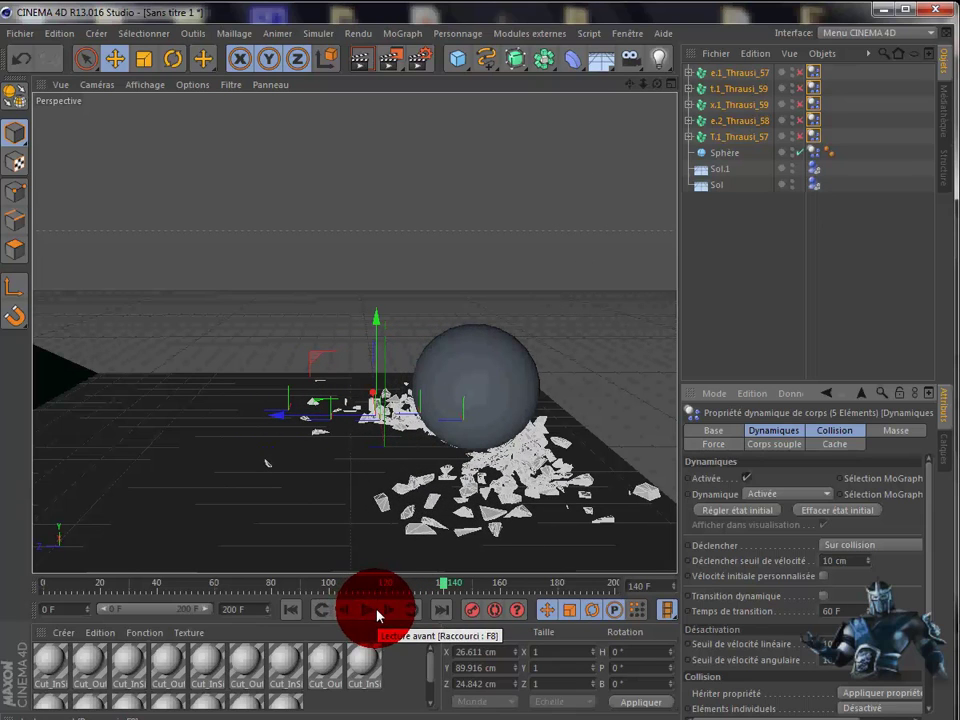
pyautogui.click(290, 609)
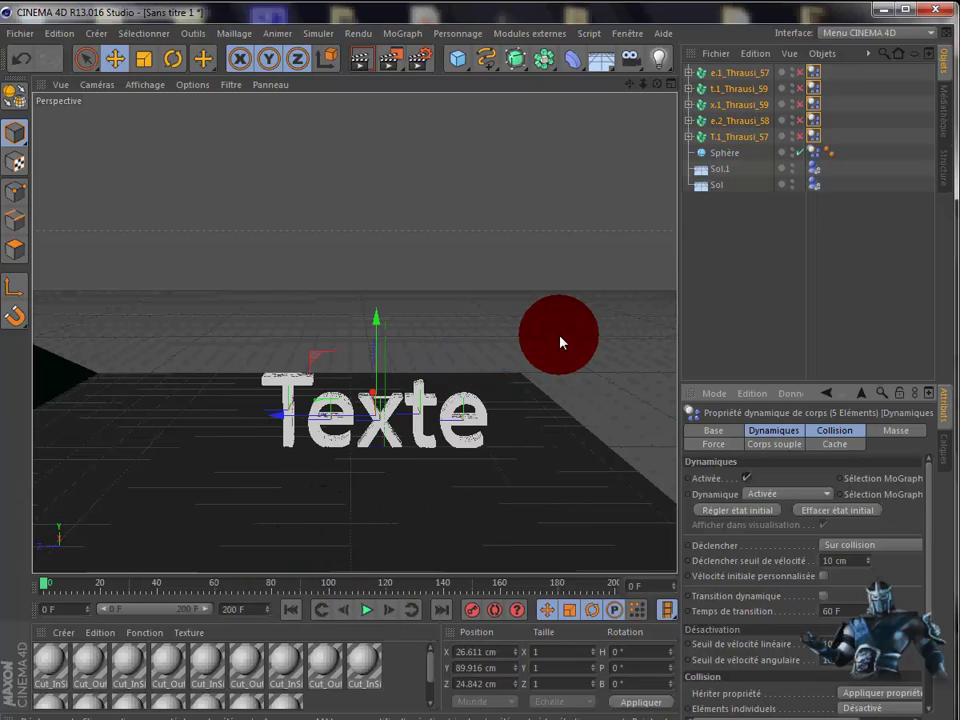
pyautogui.click(731, 153)
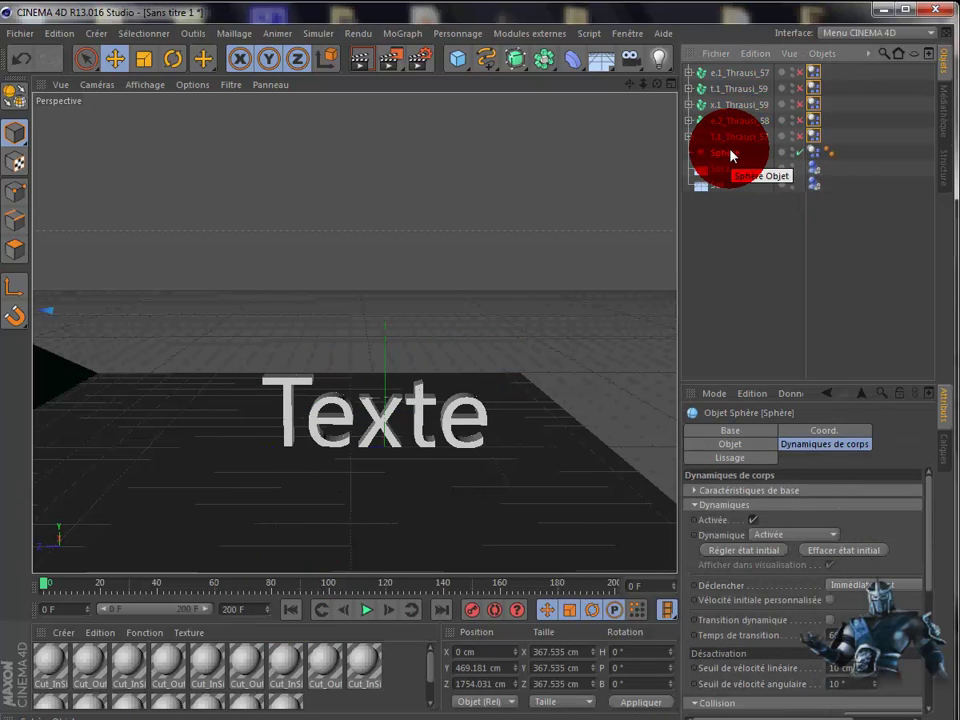
# - Delete the sphere and add a MoGraph MoText object, rotated around its heading
pyautogui.press('Delete')
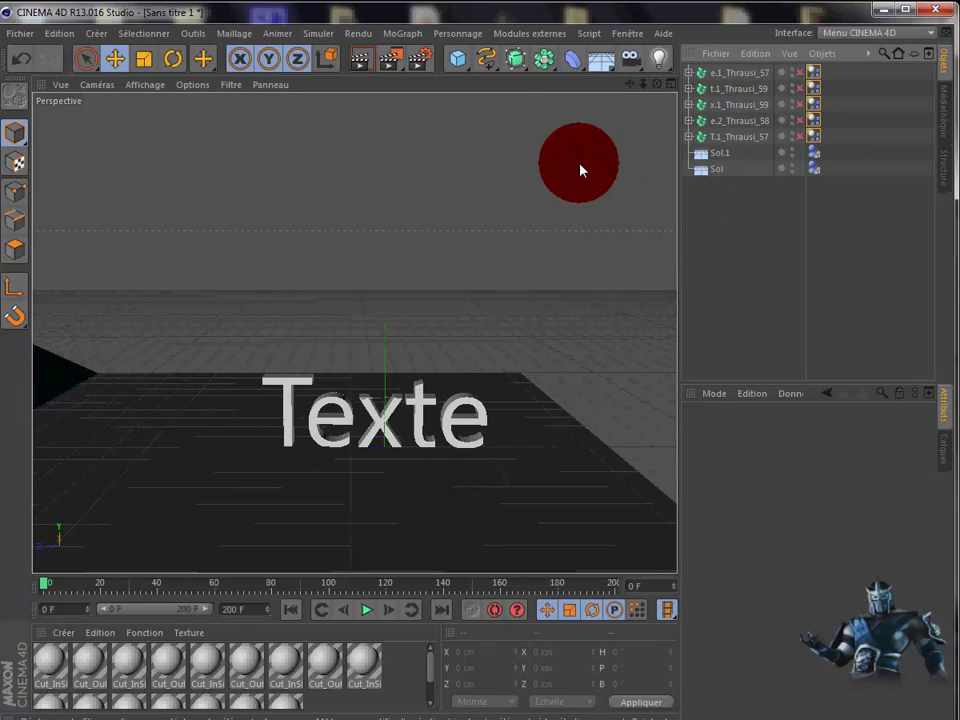
pyautogui.click(408, 36)
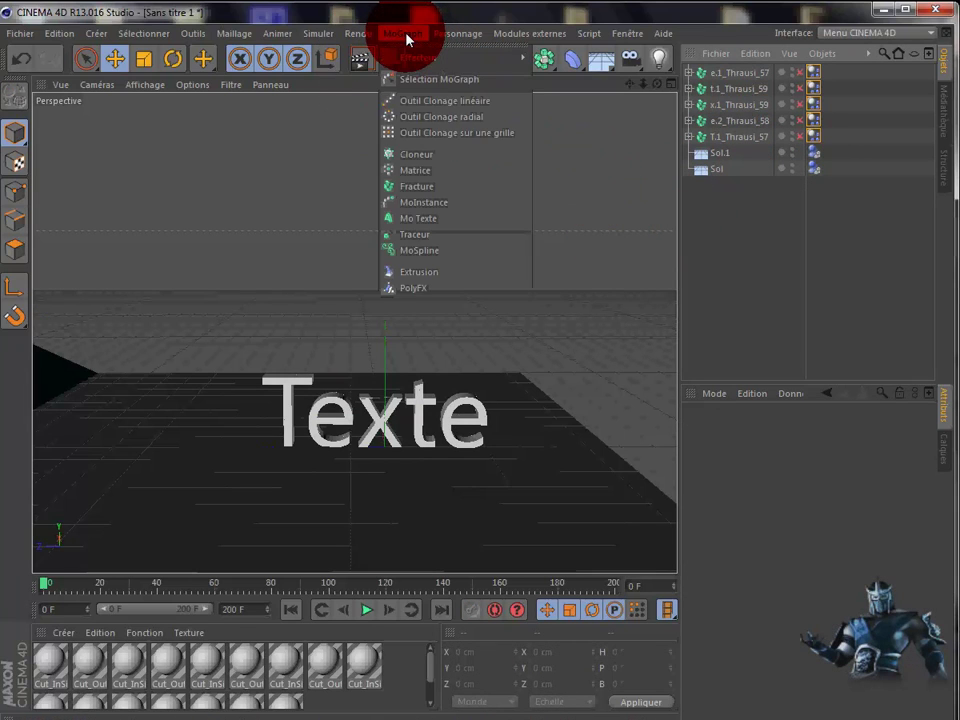
pyautogui.click(438, 220)
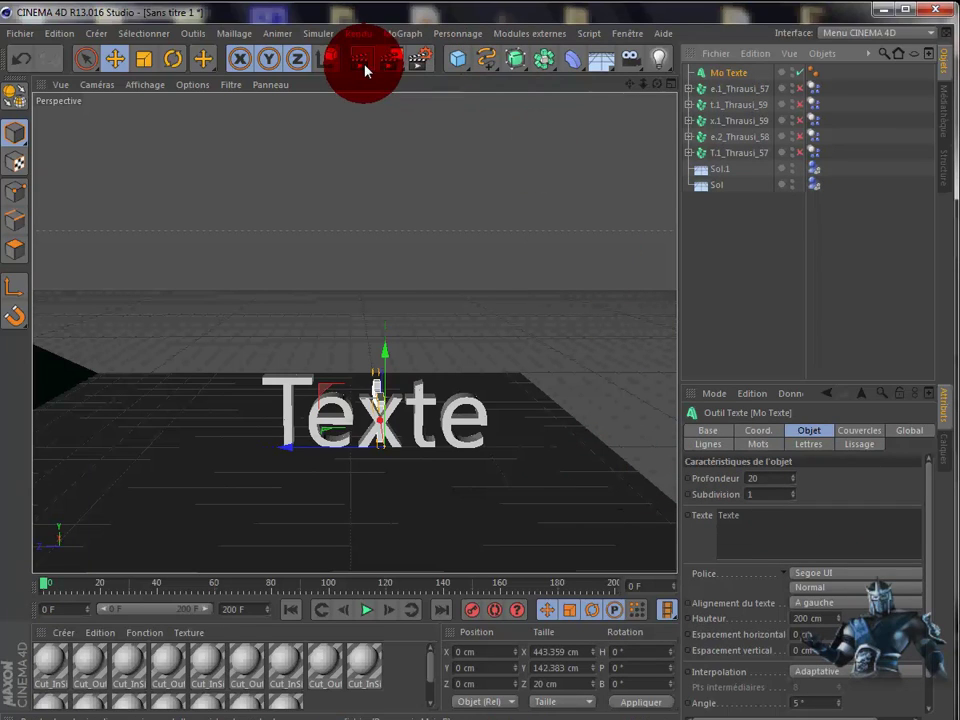
pyautogui.click(176, 59)
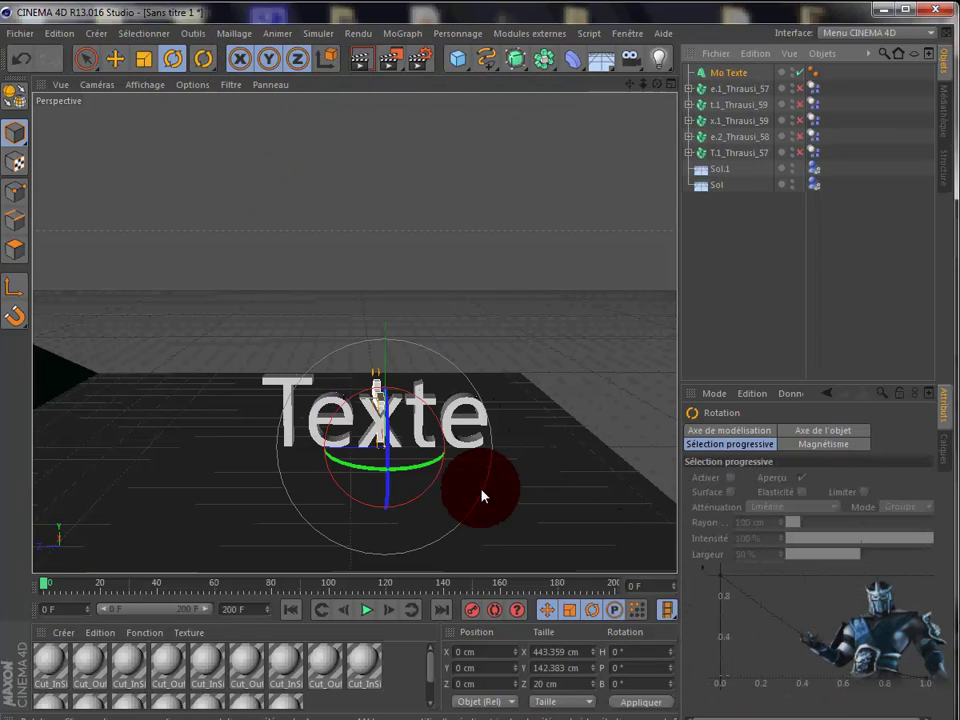
pyautogui.moveTo(427, 470)
pyautogui.mouseDown()
pyautogui.moveTo(243, 457)
pyautogui.moveTo(324, 472)
pyautogui.moveTo(321, 461)
pyautogui.mouseUp()
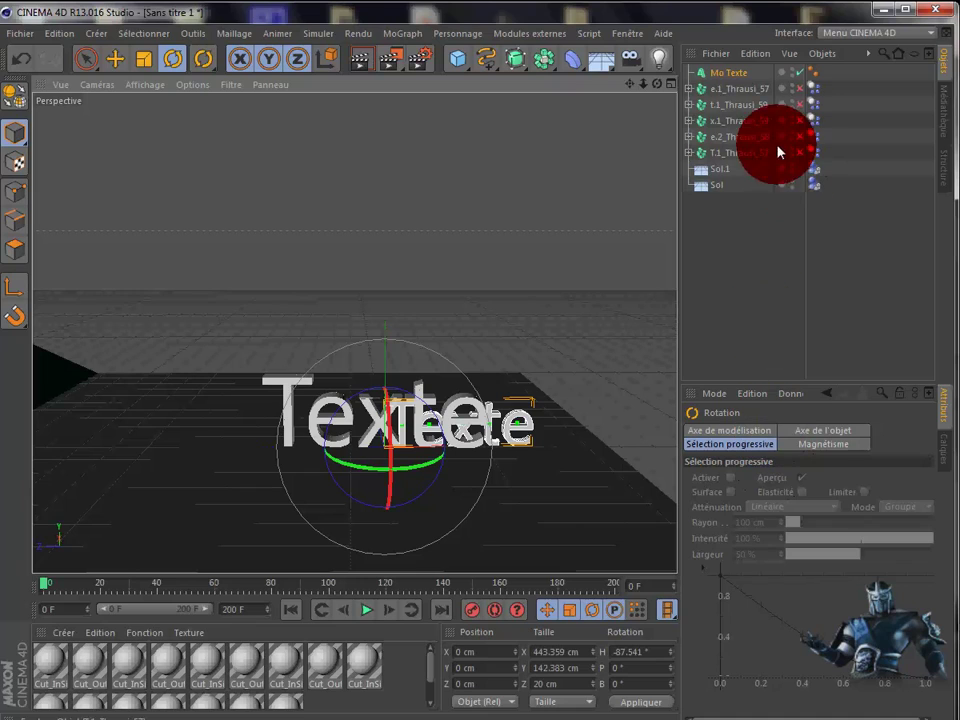
# - Change the MoText to read 'bonjour' and raise it above Texte to Y 455.761 cm
pyautogui.click(733, 74)
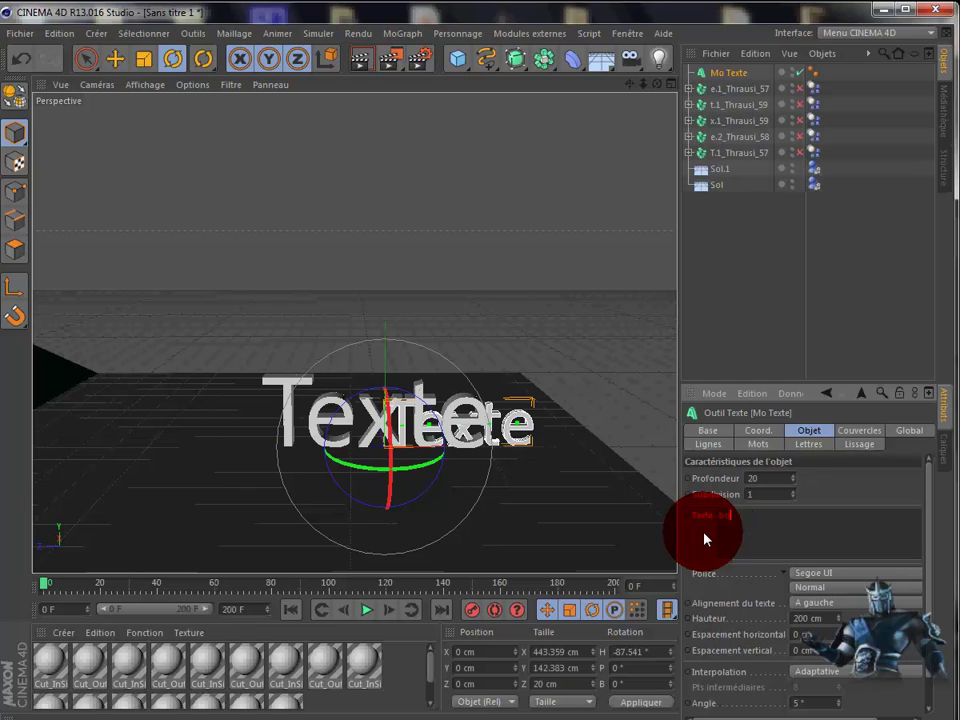
pyautogui.write('bravo')
pyautogui.write('ur')
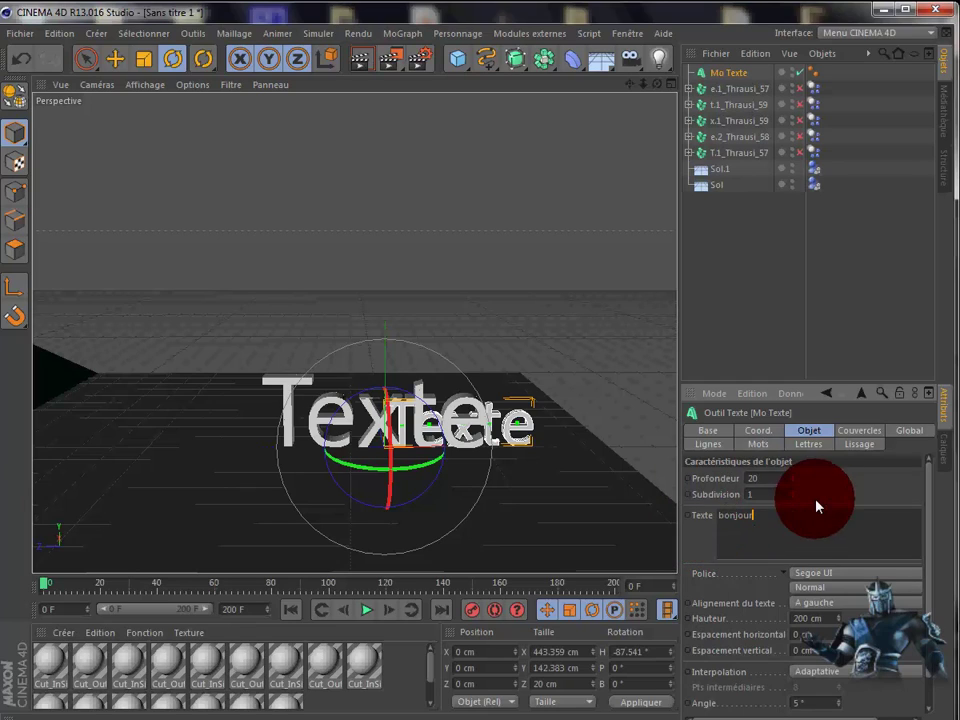
pyautogui.click(837, 485)
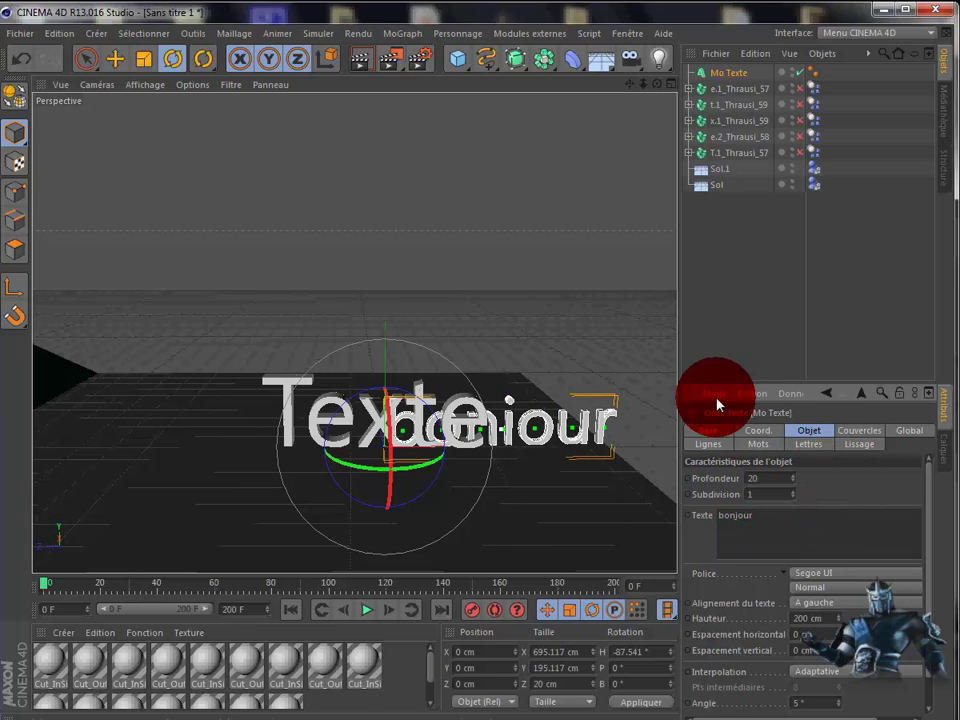
pyautogui.click(117, 60)
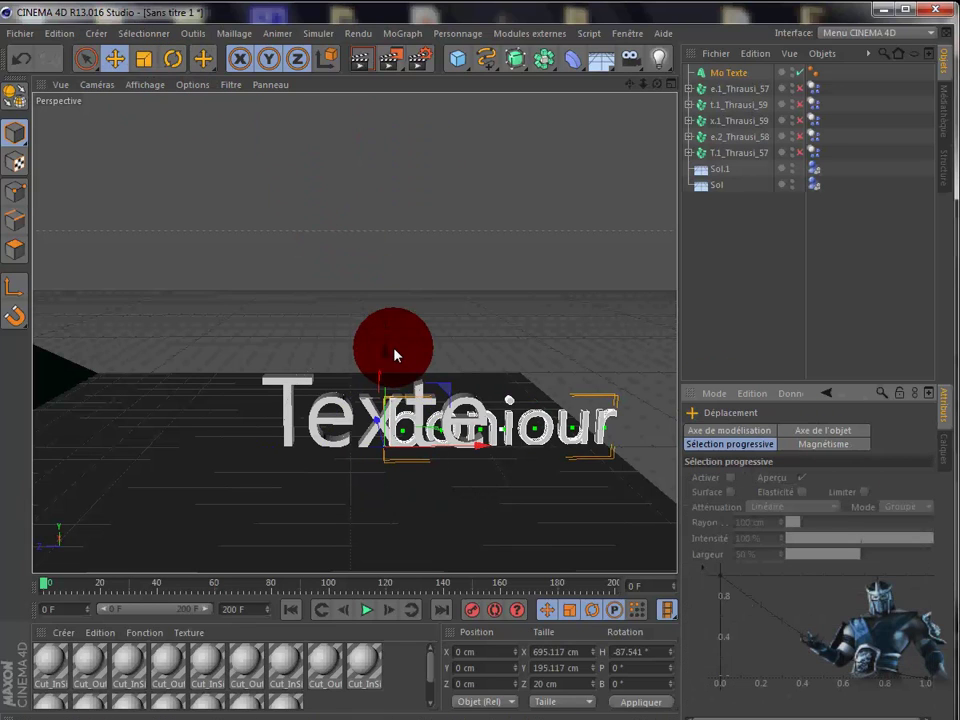
pyautogui.moveTo(385, 355); pyautogui.dragTo(383, 195)
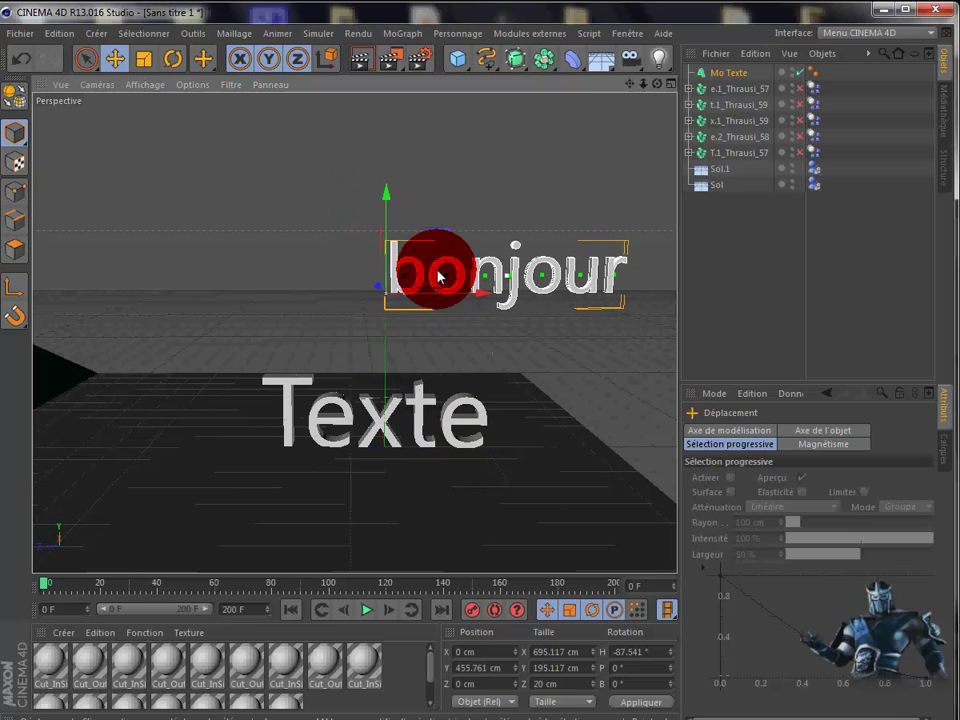
pyautogui.moveTo(476, 304)
pyautogui.mouseDown()
pyautogui.moveTo(362, 293)
pyautogui.moveTo(420, 293)
pyautogui.mouseUp()
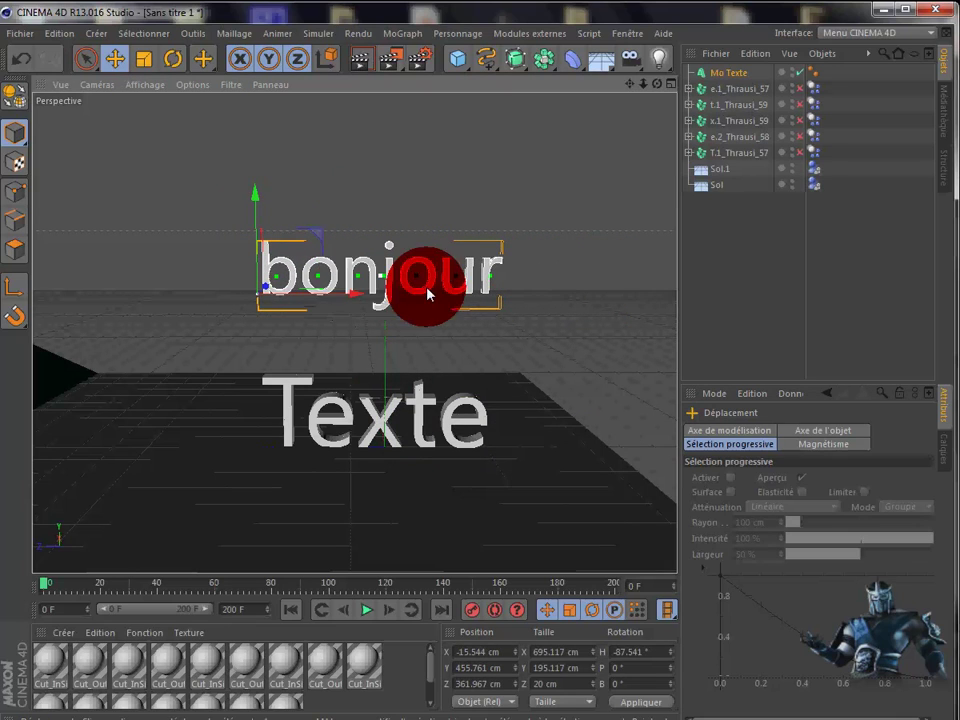
# - Give Mo Texte a Corps rigide dynamics tag, preview its fall onto Texte, then rewind to frame 0
pyautogui.rightClick(737, 77)
pyautogui.moveTo(800, 178)
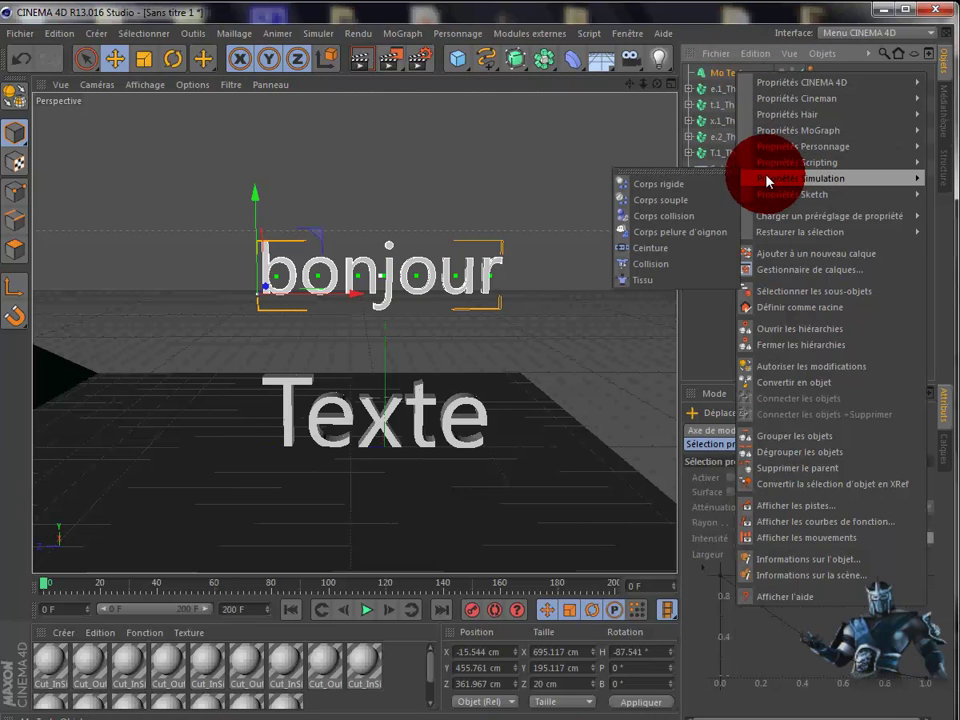
pyautogui.click(700, 184)
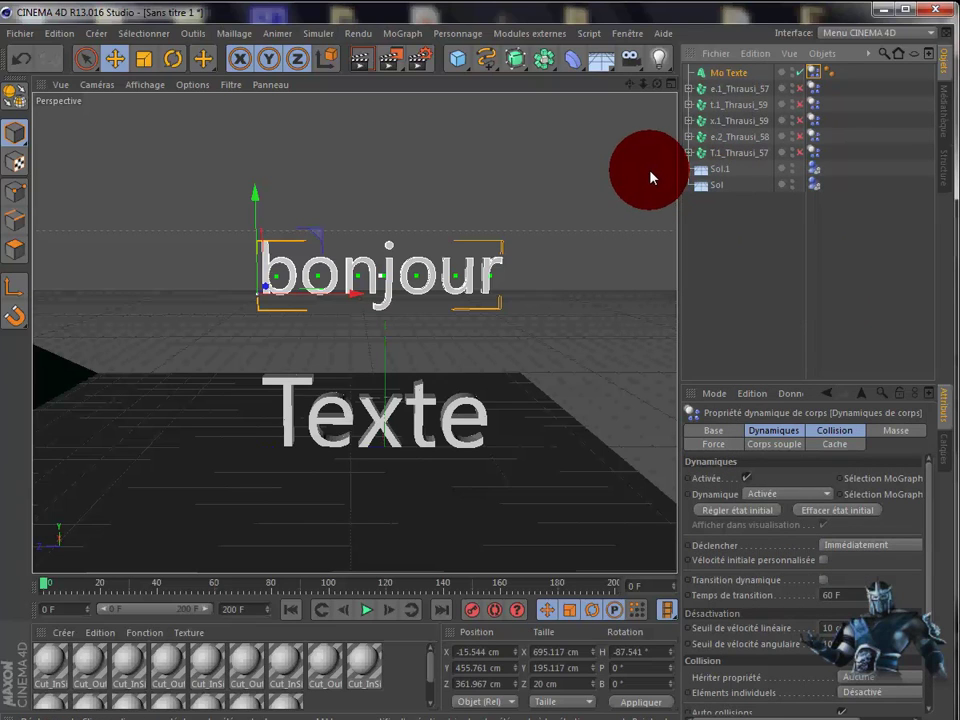
pyautogui.click(369, 612)
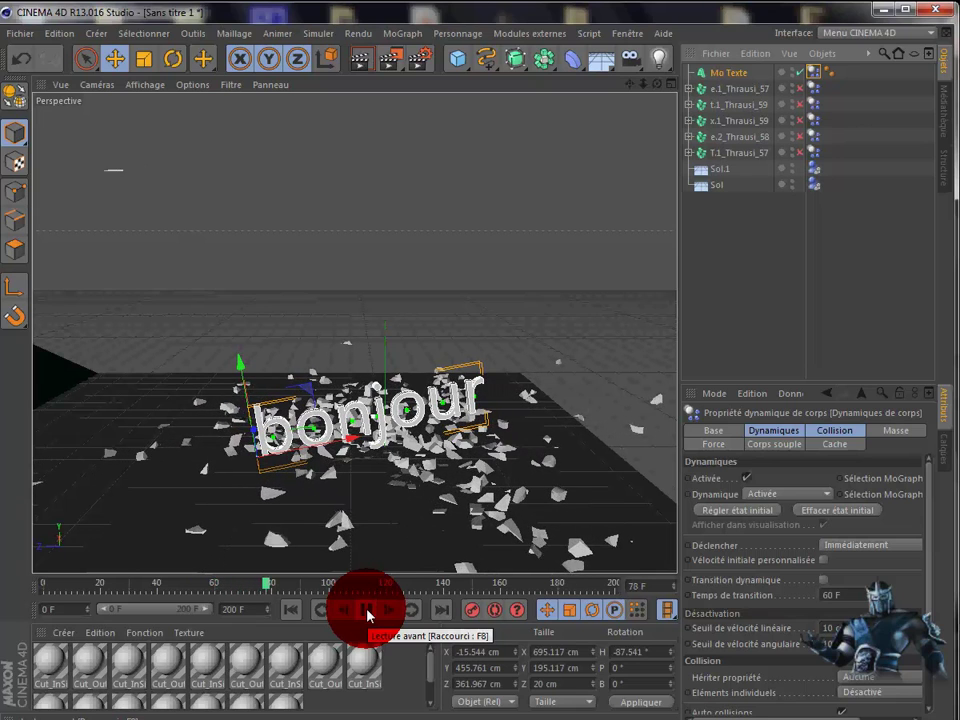
pyautogui.click(369, 611)
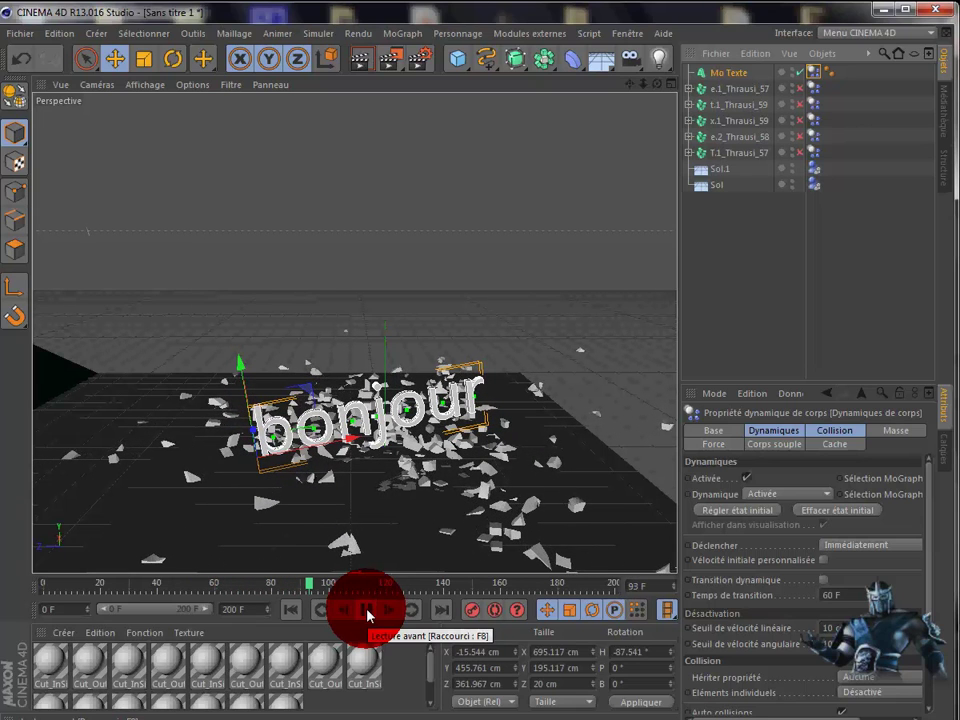
pyautogui.click(290, 610)
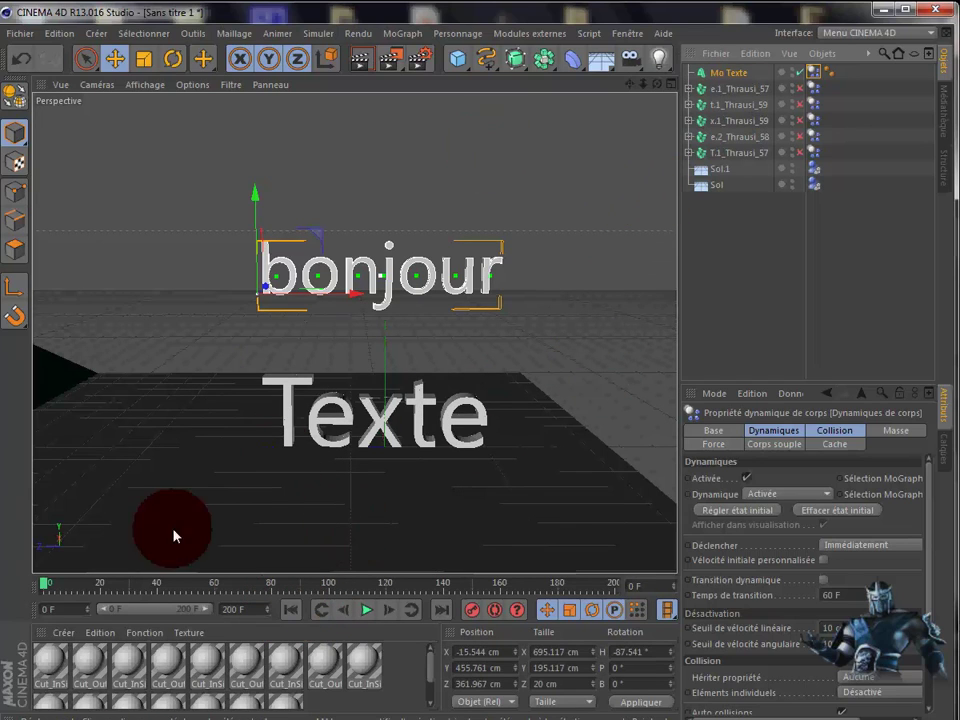
# - Create a new material Mat with a red colour and specular turned off
pyautogui.hotkey('ctrl', 'n')
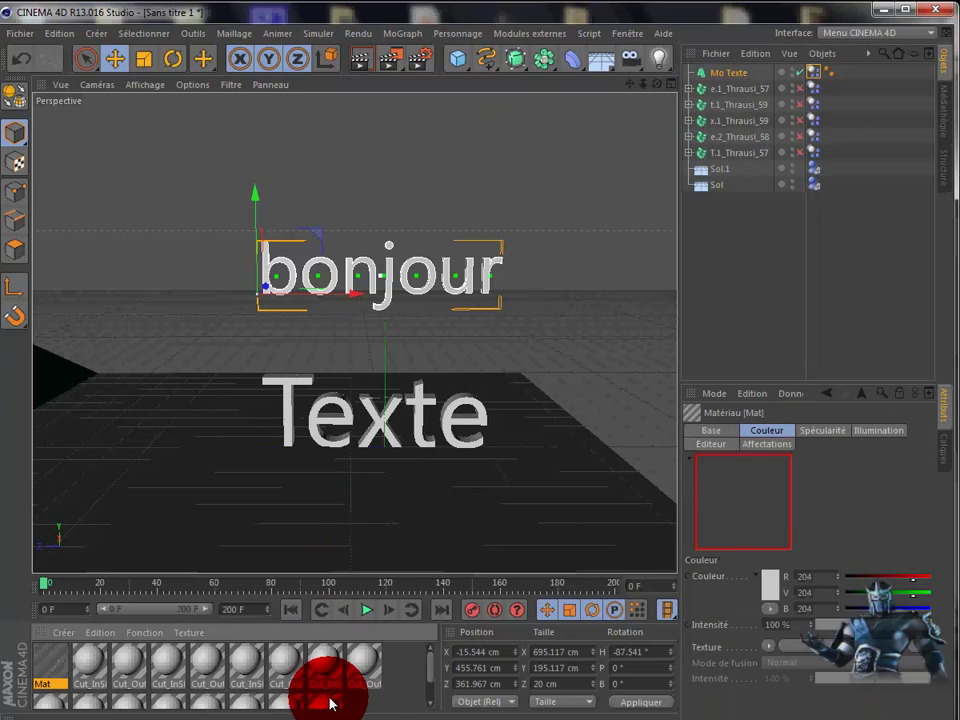
pyautogui.click(51, 661)
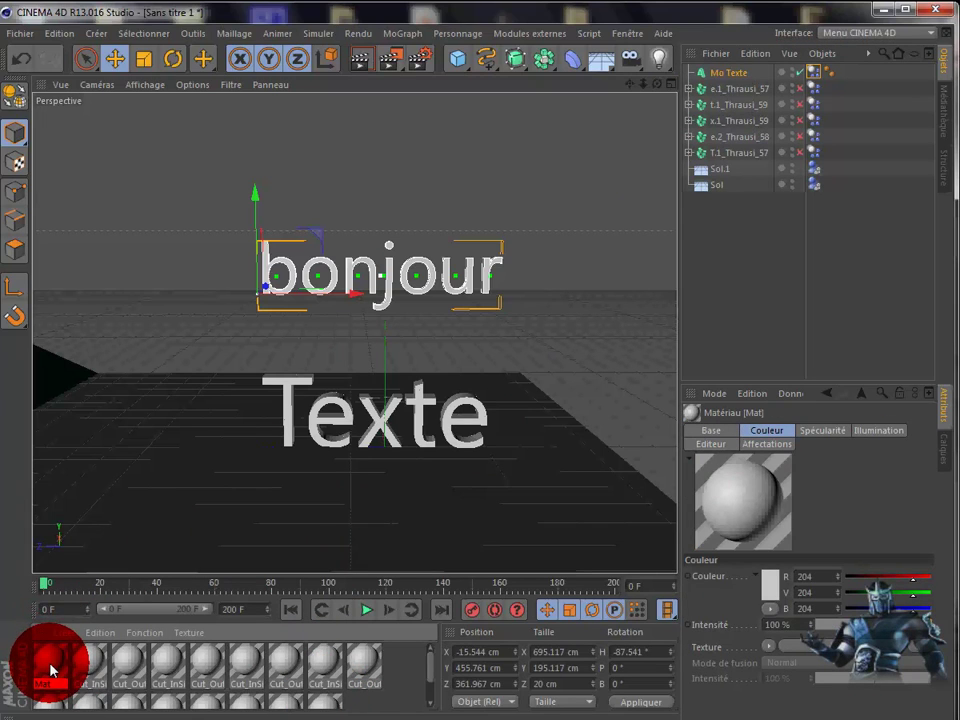
pyautogui.doubleClick(50, 668)
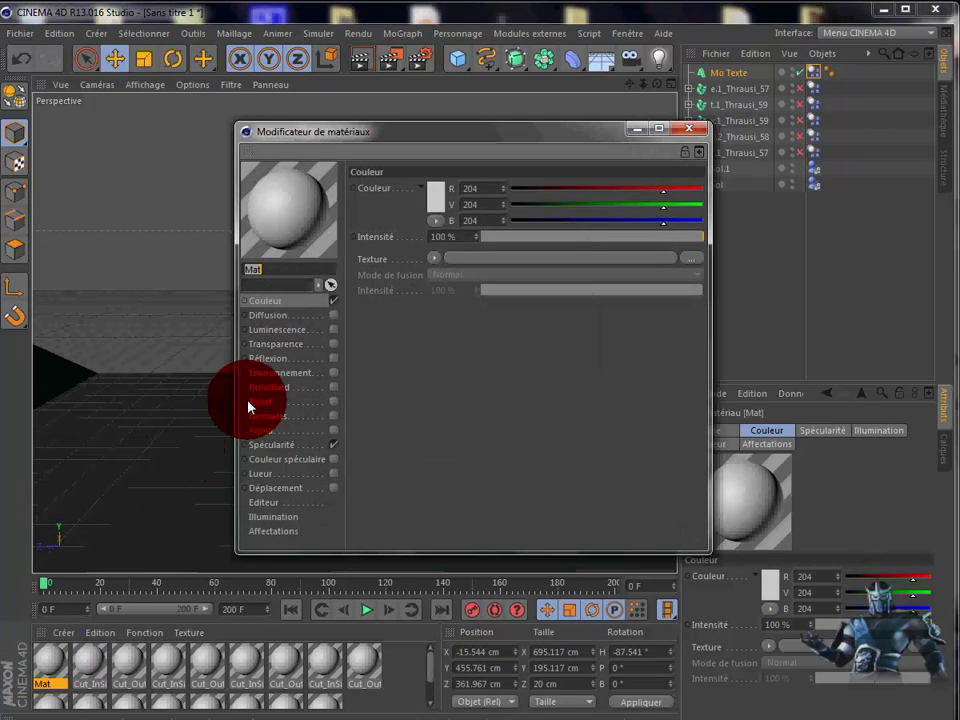
pyautogui.click(435, 202)
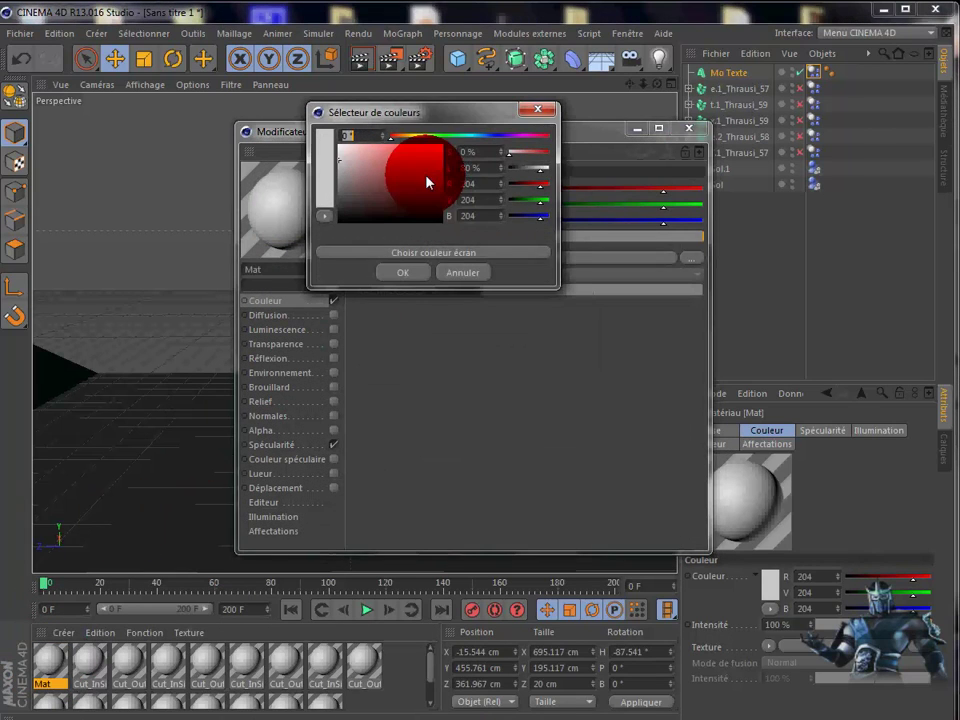
pyautogui.click(406, 268)
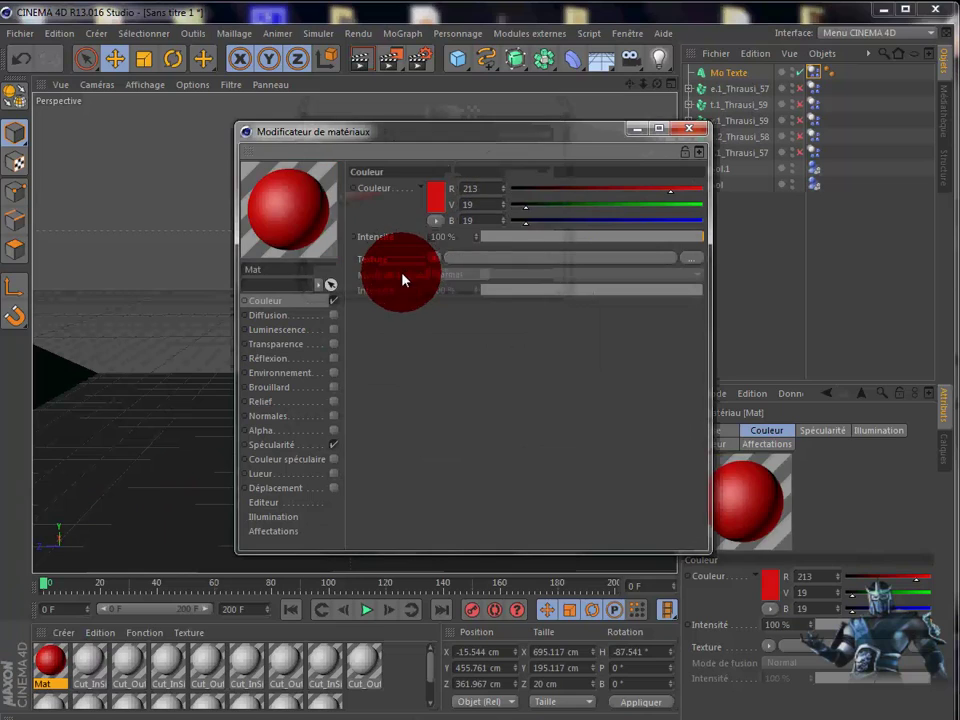
pyautogui.click(333, 445)
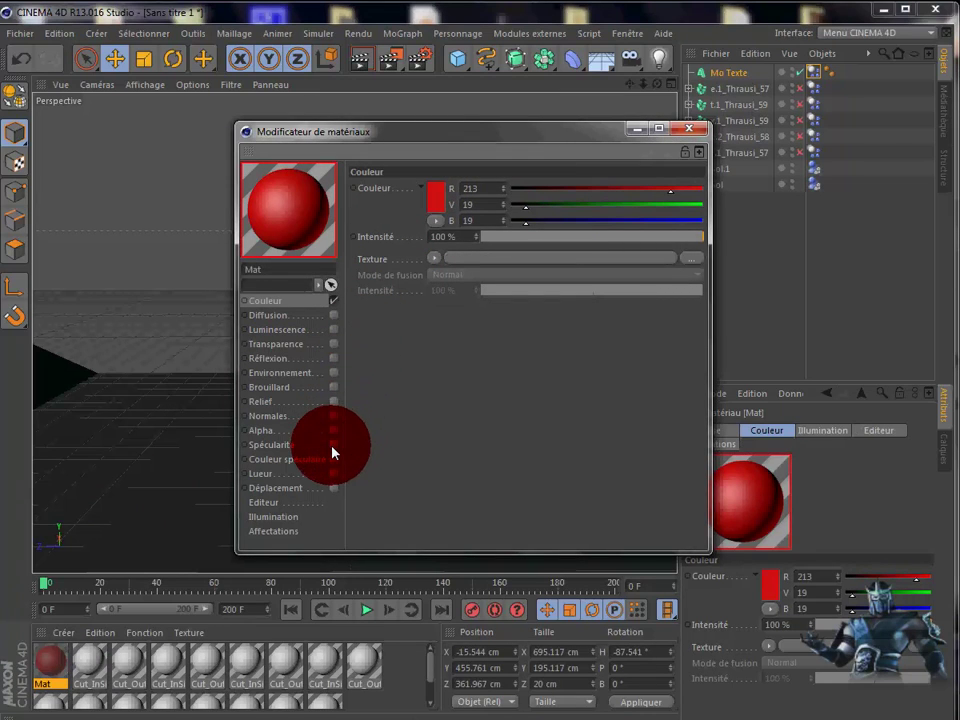
# - Enable a red reflection at 26% with a Fresnel texture, then apply Mat to the bonjour text
pyautogui.click(333, 358)
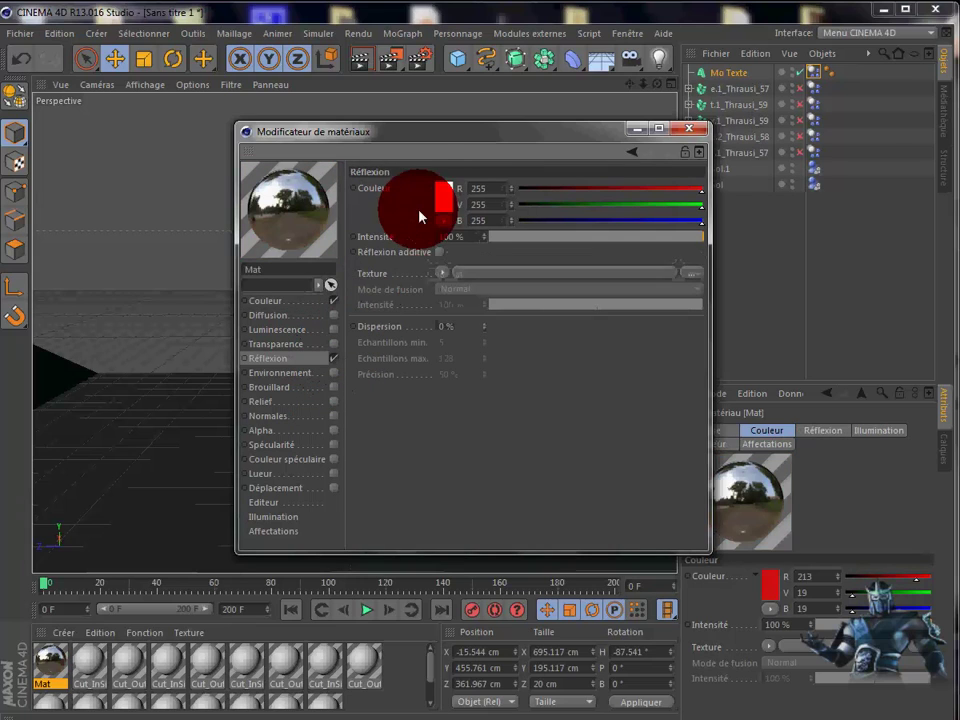
pyautogui.click(440, 197)
pyautogui.click(441, 145)
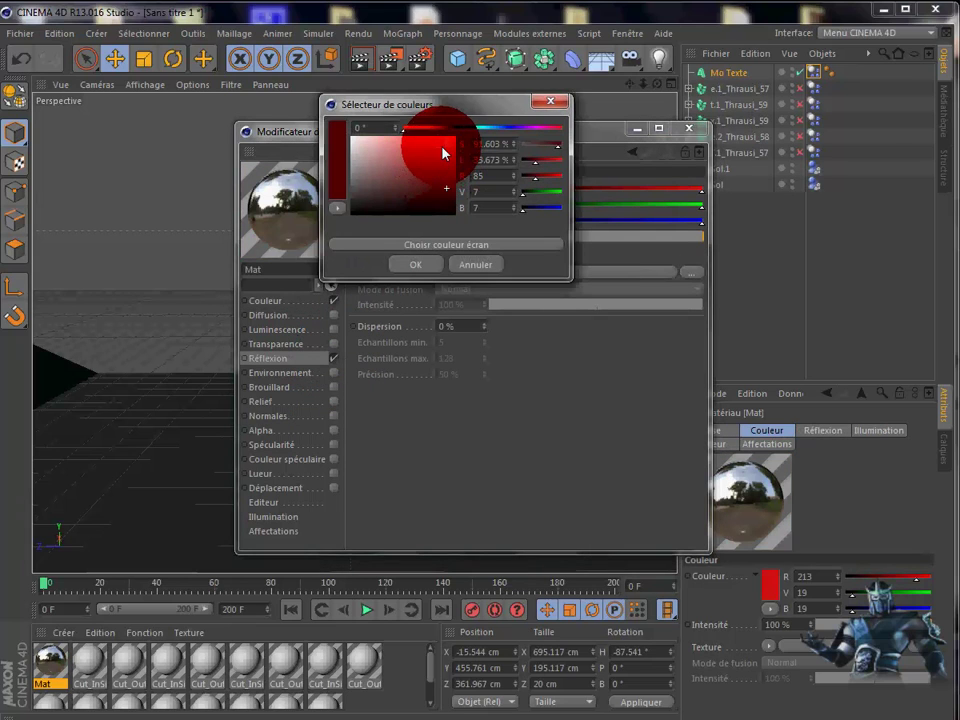
pyautogui.click(430, 244)
pyautogui.click(417, 265)
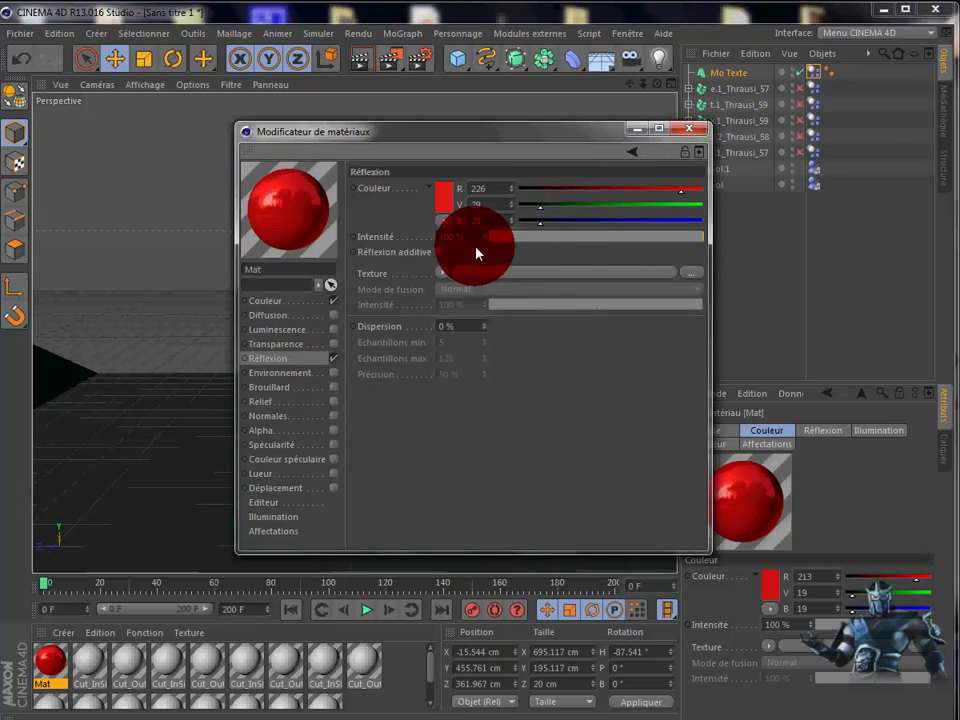
pyautogui.click(547, 240)
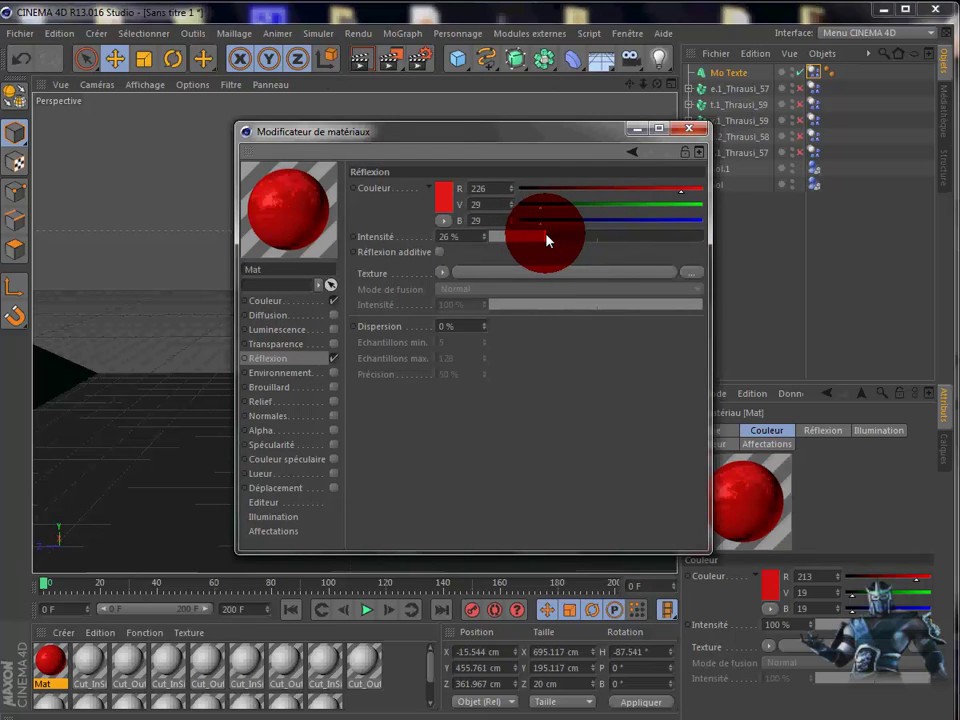
pyautogui.click(445, 275)
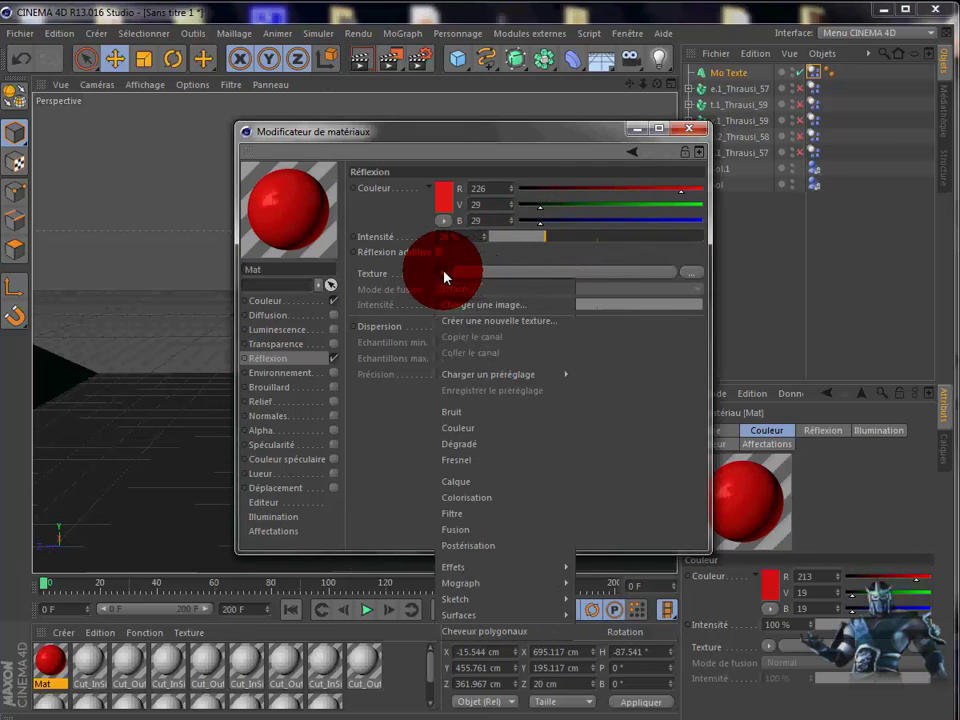
pyautogui.click(455, 462)
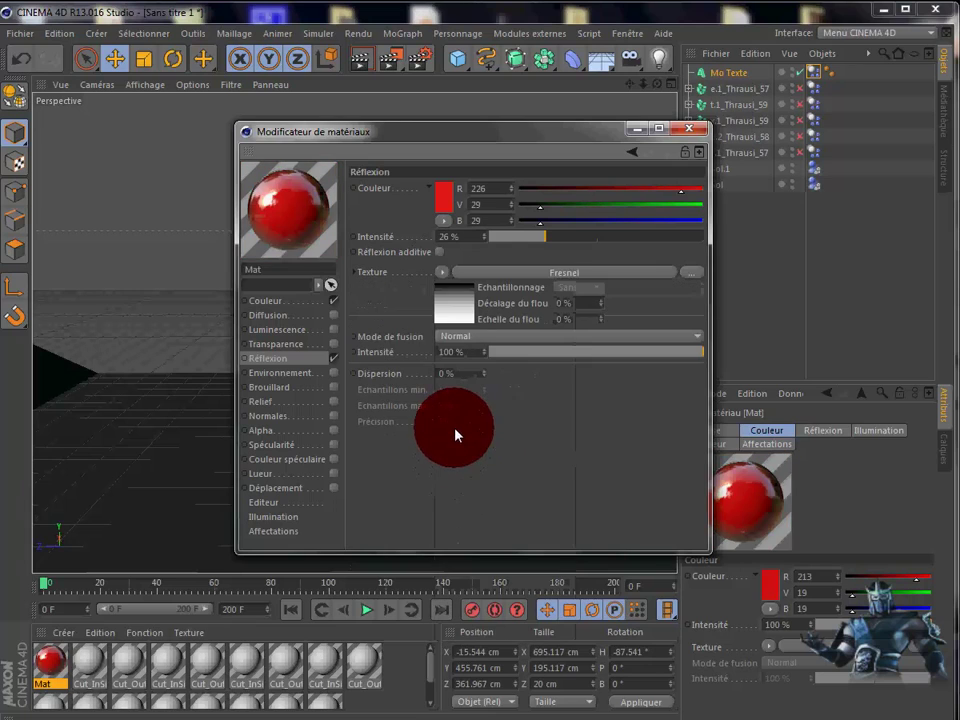
pyautogui.click(698, 136)
pyautogui.moveTo(54, 668); pyautogui.dragTo(290, 270)
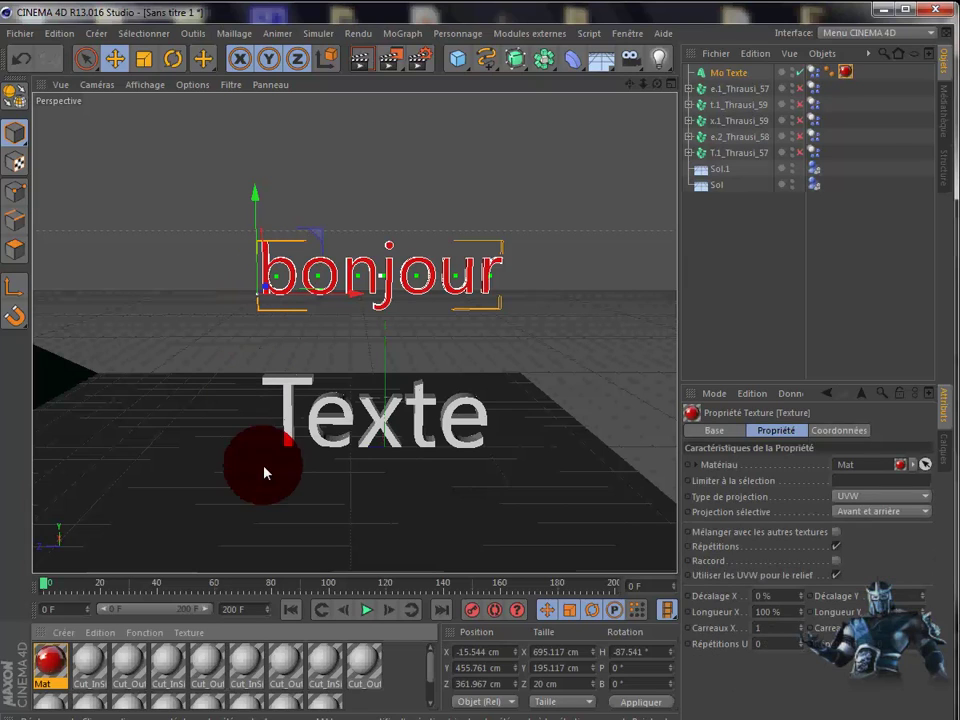
pyautogui.click(370, 612)
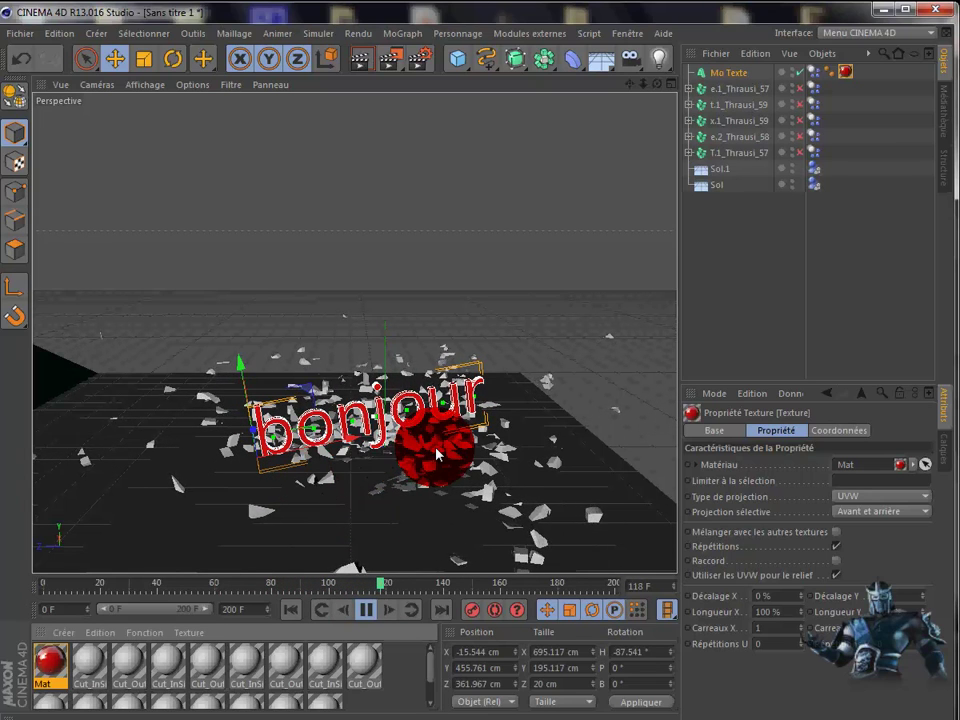
pyautogui.click(366, 609)
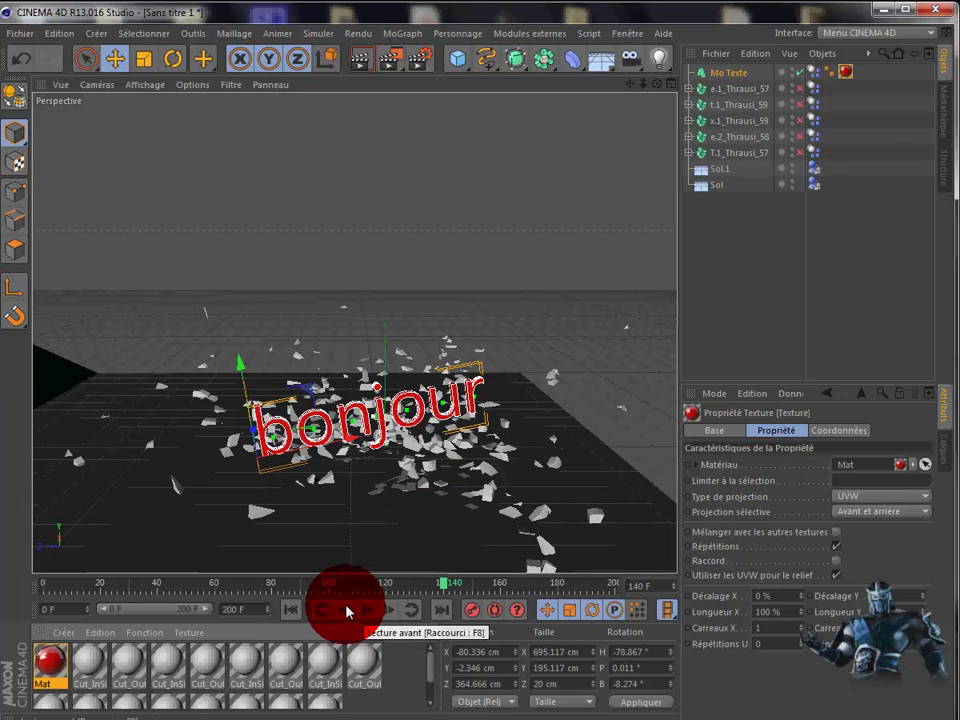
pyautogui.click(288, 611)
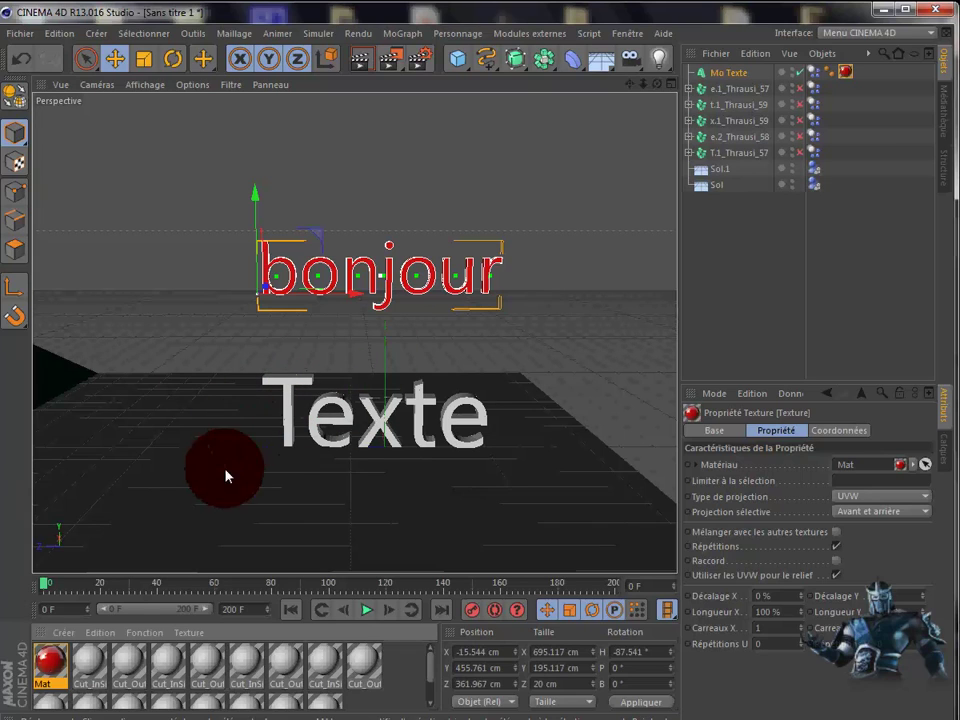
pyautogui.moveTo(50, 660)
pyautogui.mouseDown()
pyautogui.moveTo(298, 415)
pyautogui.moveTo(398, 415)
pyautogui.moveTo(410, 400)
pyautogui.moveTo(326, 279)
pyautogui.moveTo(274, 272)
pyautogui.moveTo(295, 283)
pyautogui.mouseUp()
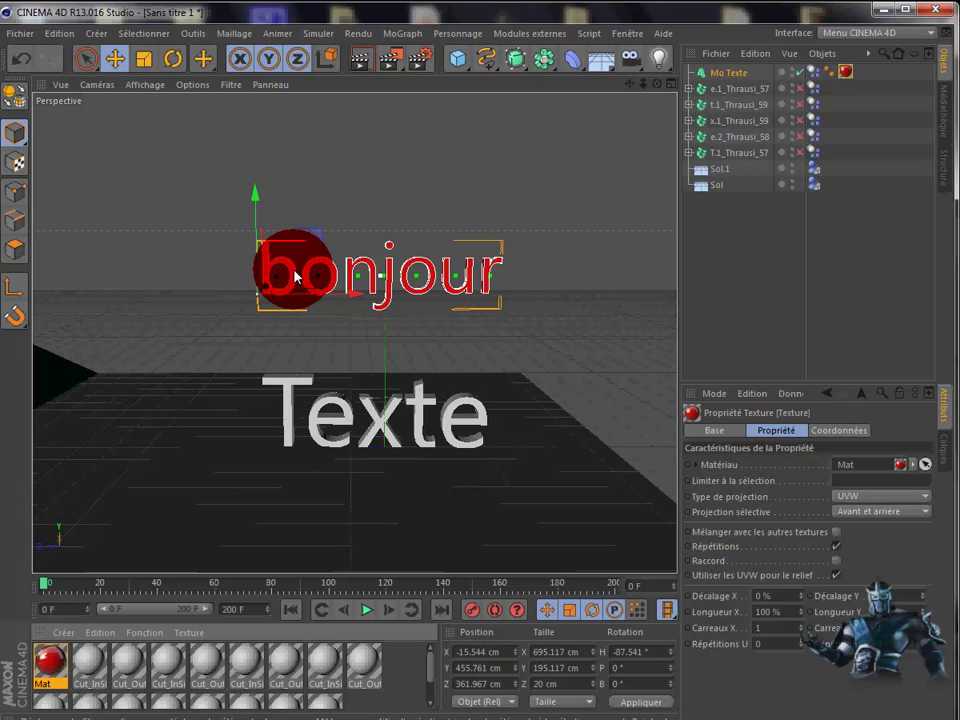
# - Create a new material Mat.1 and shift its reflection colour toward blue
pyautogui.doubleClick(398, 684)
pyautogui.doubleClick(50, 665)
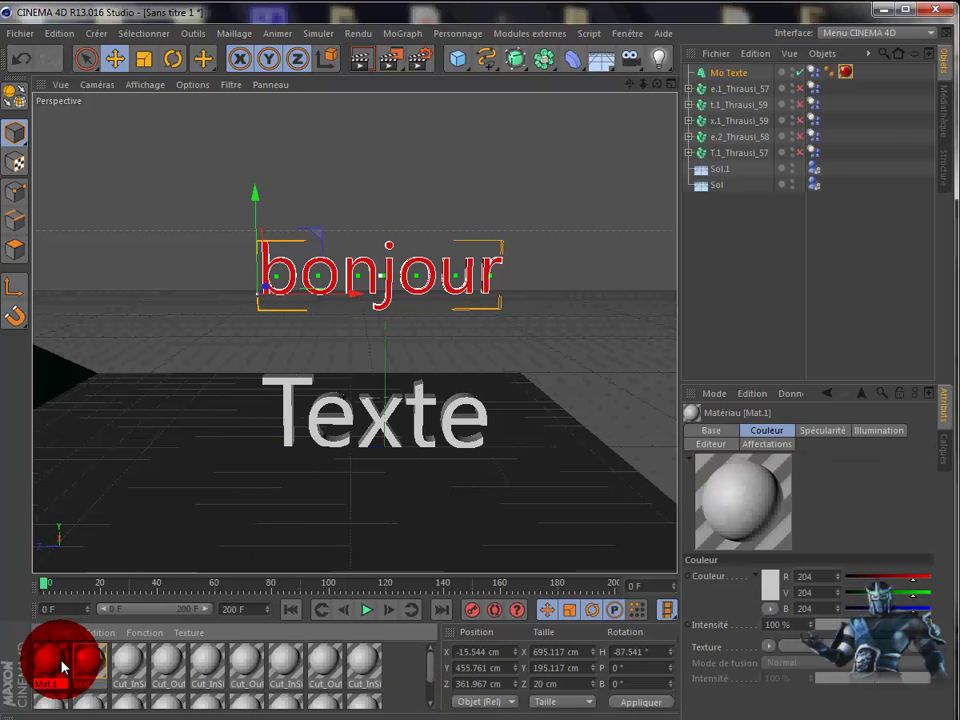
pyautogui.click(437, 175)
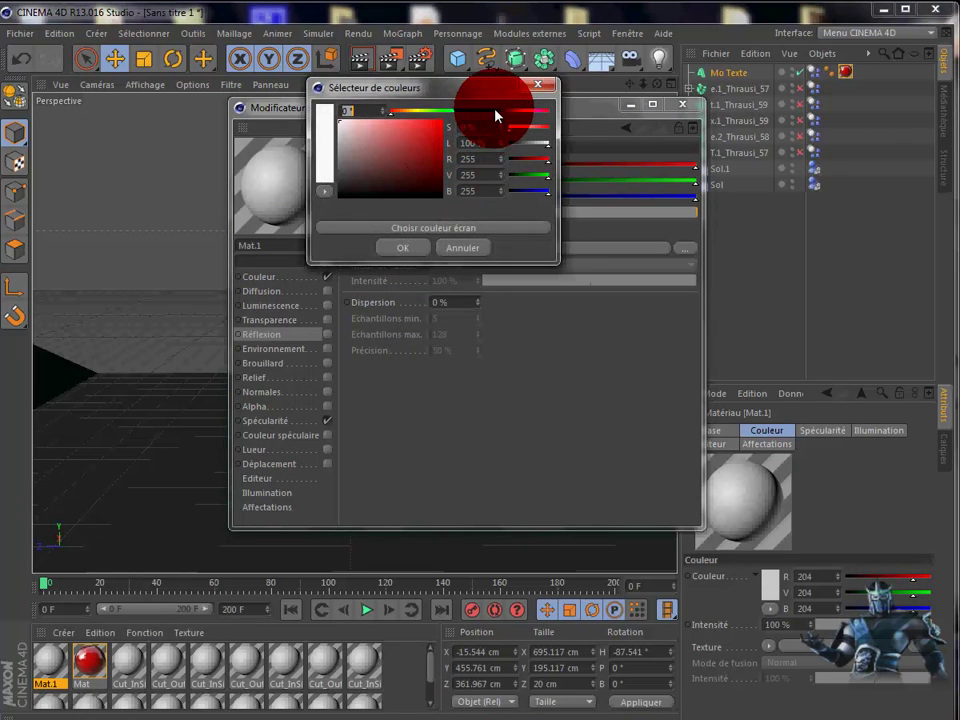
pyautogui.click(494, 110)
pyautogui.click(405, 247)
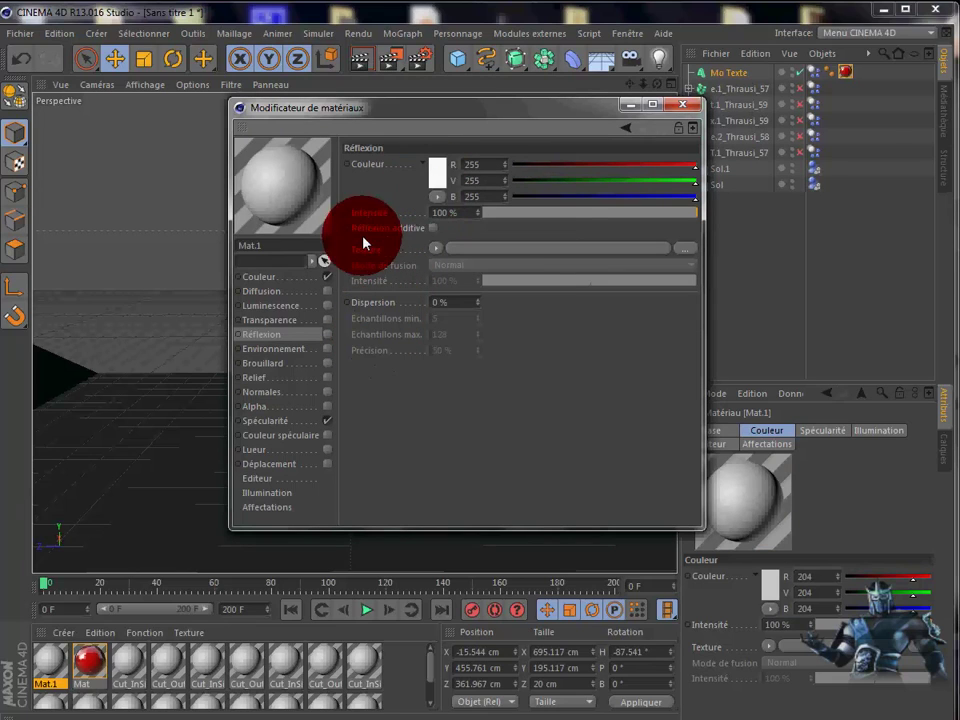
# - Set Mat.1's colour to blue (R 21, V 51, B 221) and apply it to Mo Texte
pyautogui.click(275, 280)
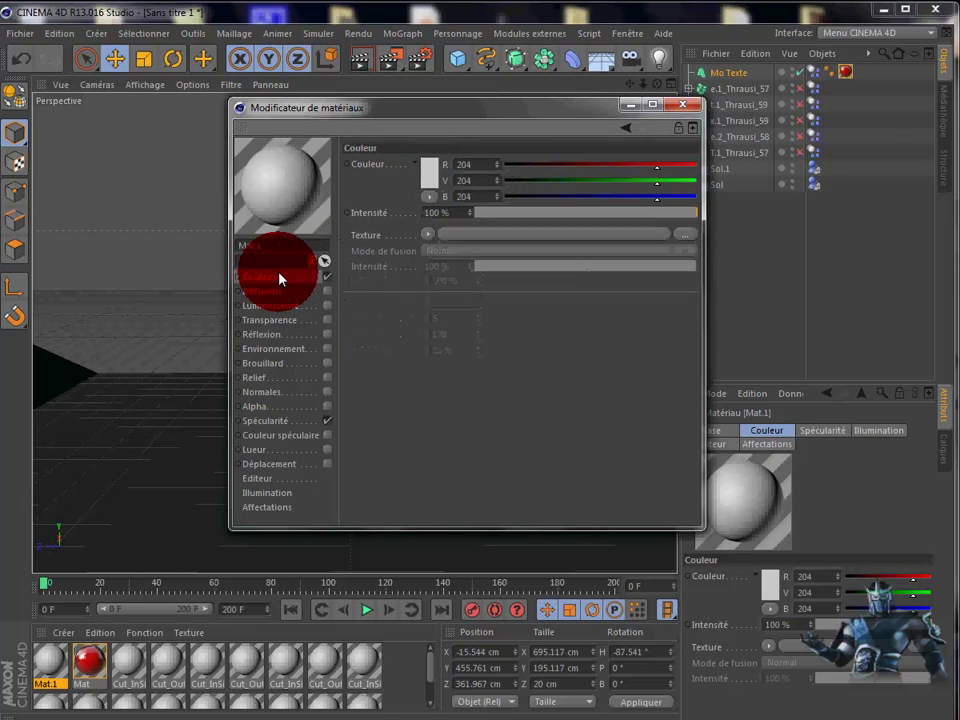
pyautogui.click(430, 178)
pyautogui.click(485, 118)
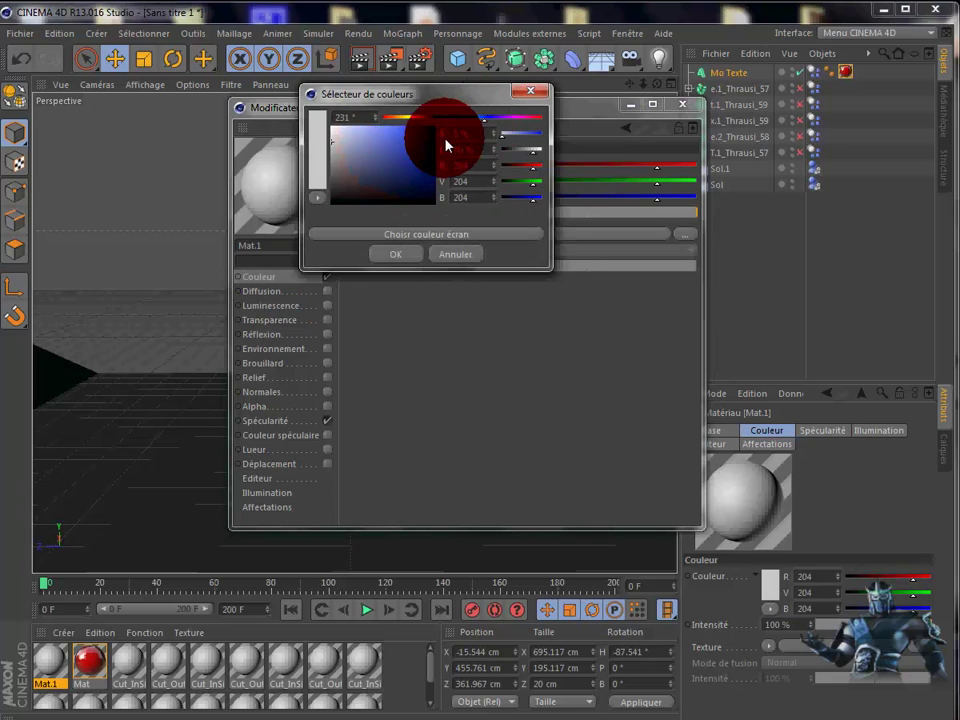
pyautogui.click(425, 135)
pyautogui.click(395, 254)
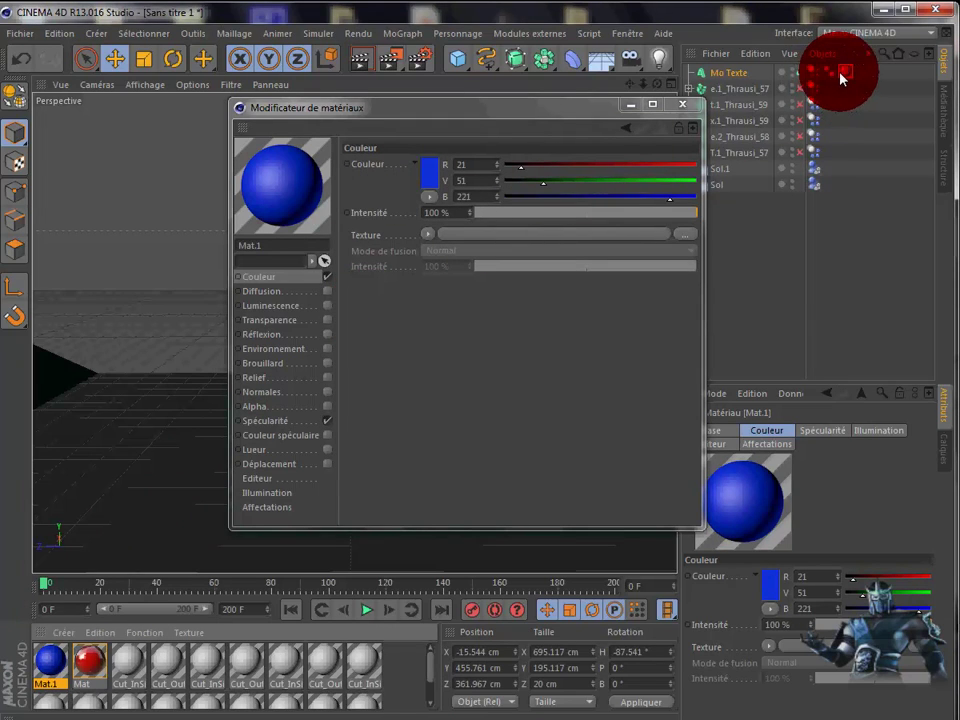
pyautogui.moveTo(775, 77); pyautogui.dragTo(760, 70)
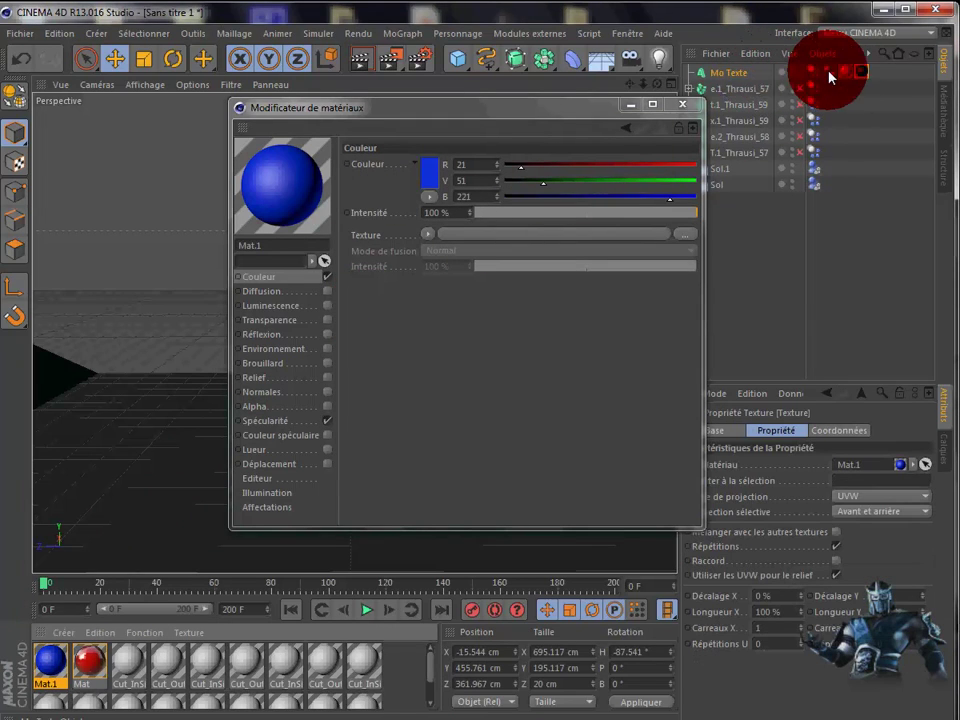
pyautogui.moveTo(820, 72); pyautogui.dragTo(850, 77)
# - Close the material editor and orbit the view to see the text edge-on
pyautogui.click(682, 104)
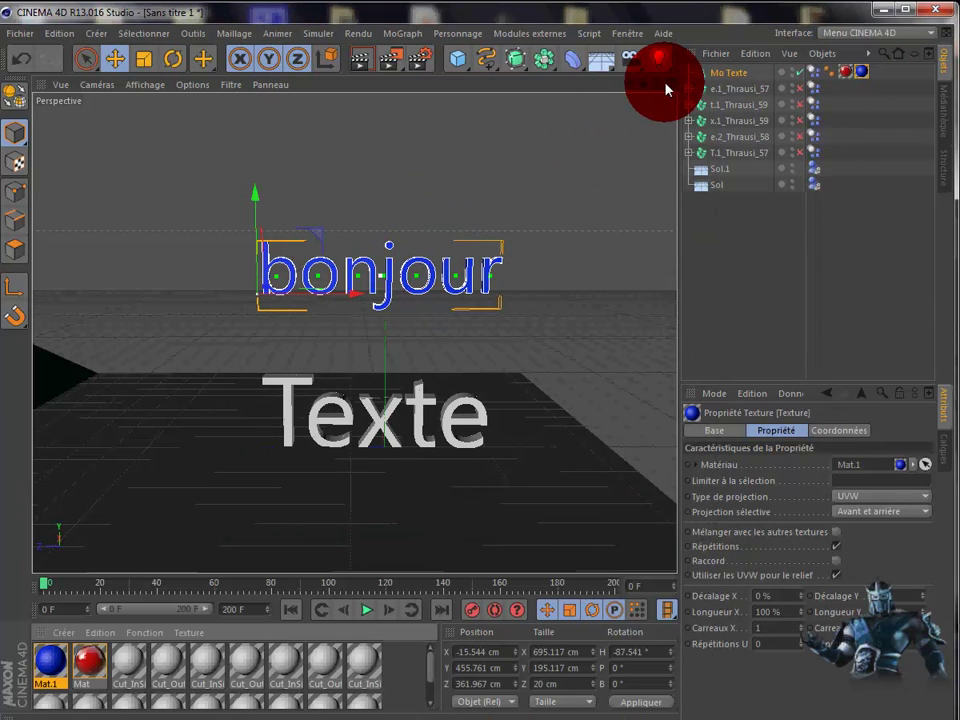
pyautogui.moveTo(655, 84)
pyautogui.mouseDown()
pyautogui.moveTo(506, 413)
pyautogui.moveTo(506, 400)
pyautogui.mouseUp()
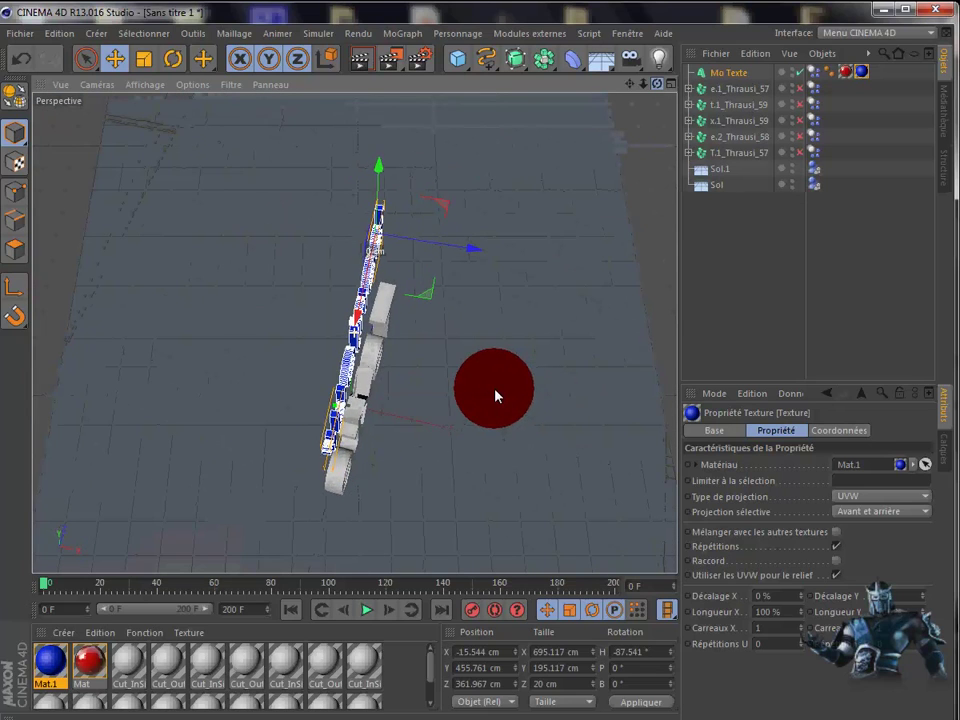
pyautogui.moveTo(506, 400)
pyautogui.mouseDown()
pyautogui.moveTo(545, 386)
pyautogui.moveTo(507, 401)
pyautogui.mouseUp()
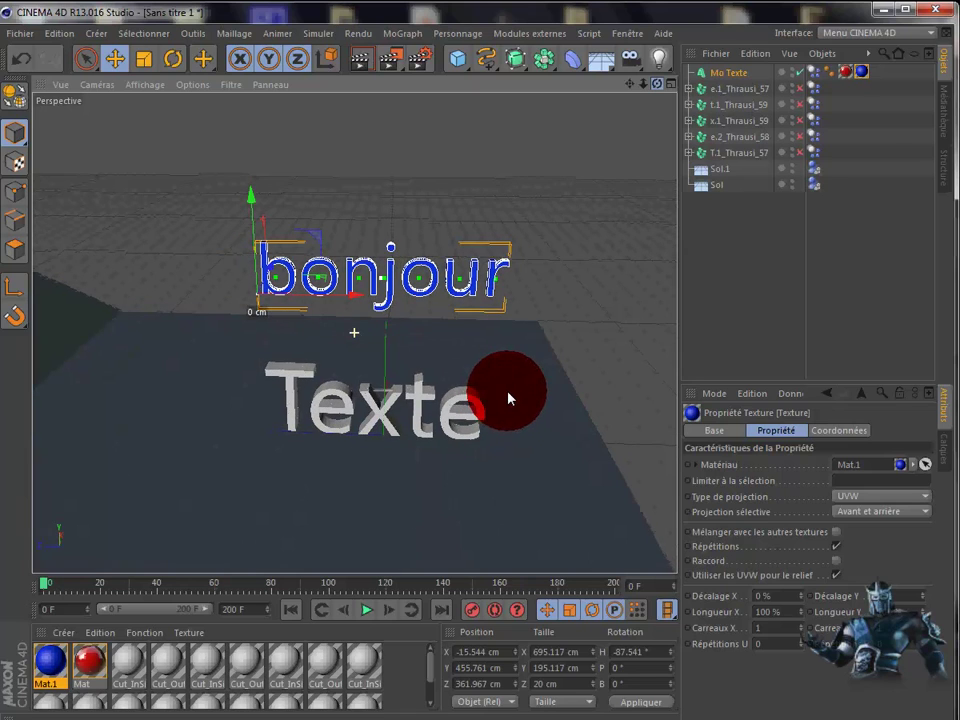
# - Move the red Mat tag after the blue Mat.1 tag on Mo Texte and readjust the view
pyautogui.moveTo(506, 400)
pyautogui.mouseDown()
pyautogui.moveTo(889, 93)
pyautogui.moveTo(875, 75)
pyautogui.mouseUp()
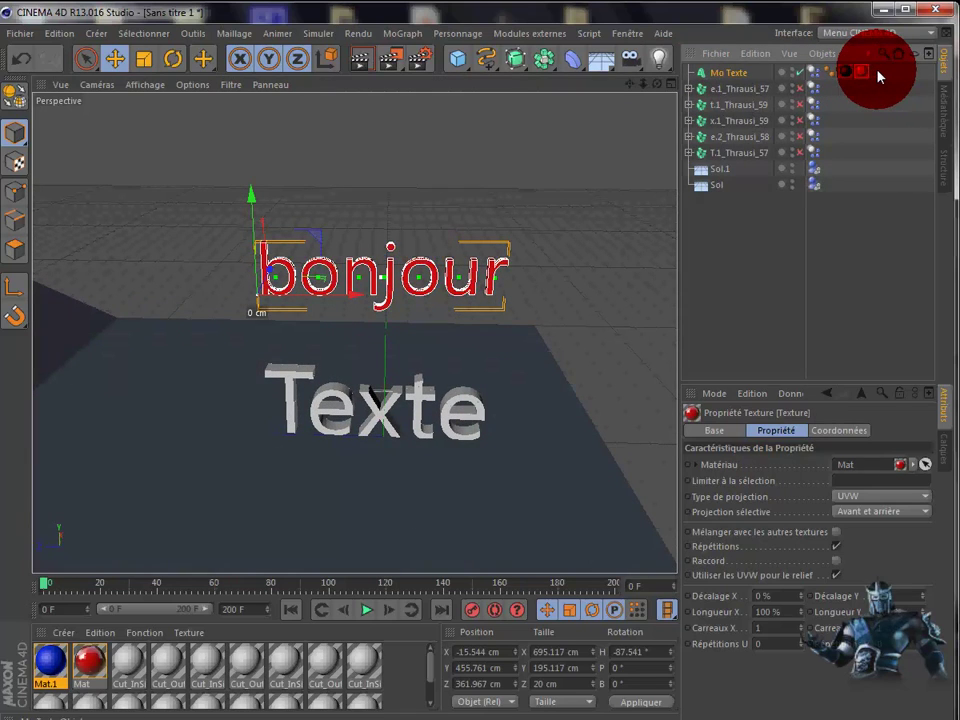
pyautogui.moveTo(789, 100); pyautogui.dragTo(352, 407)
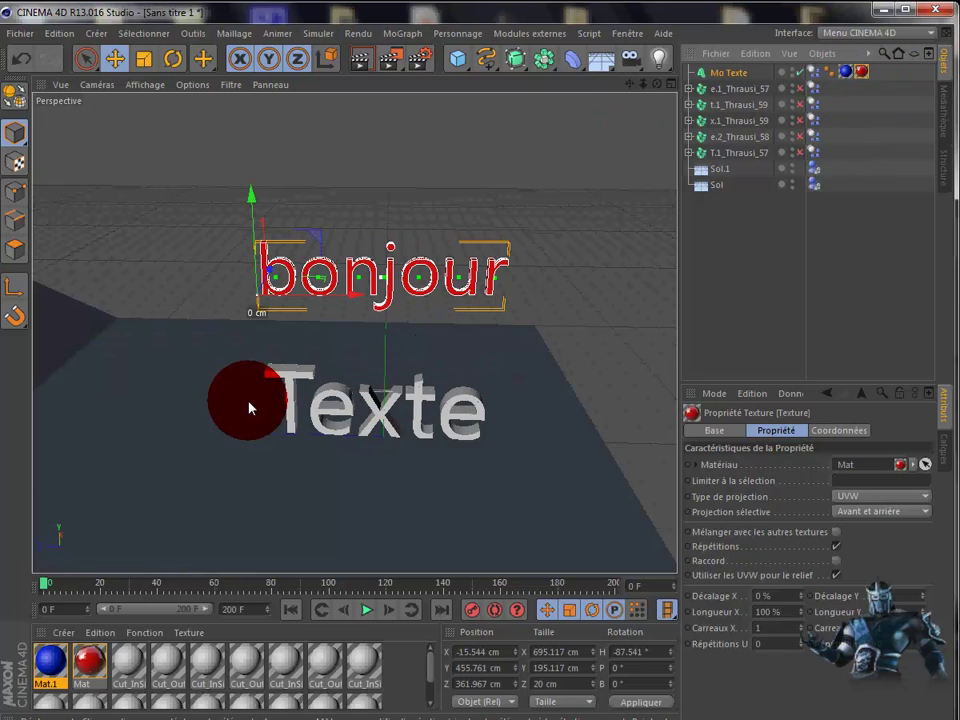
pyautogui.moveTo(352, 407)
pyautogui.mouseDown()
pyautogui.moveTo(348, 427)
pyautogui.moveTo(374, 401)
pyautogui.moveTo(348, 411)
pyautogui.moveTo(343, 373)
pyautogui.moveTo(293, 379)
pyautogui.mouseUp()
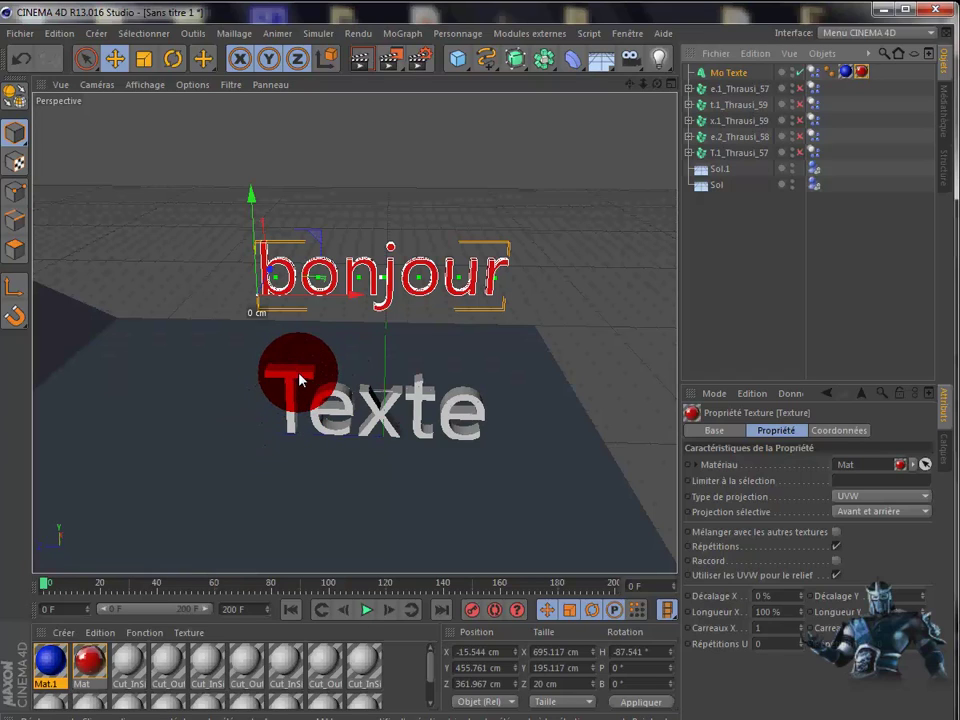
pyautogui.moveTo(290, 388)
pyautogui.mouseDown()
pyautogui.moveTo(398, 298)
pyautogui.moveTo(386, 283)
pyautogui.mouseUp()
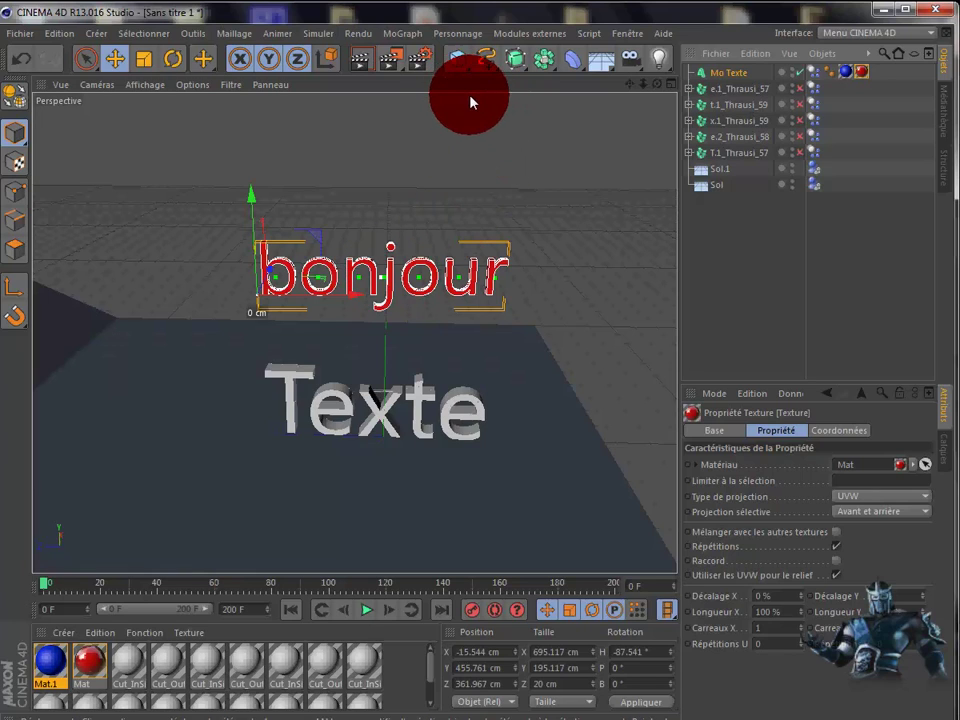
pyautogui.click(528, 36)
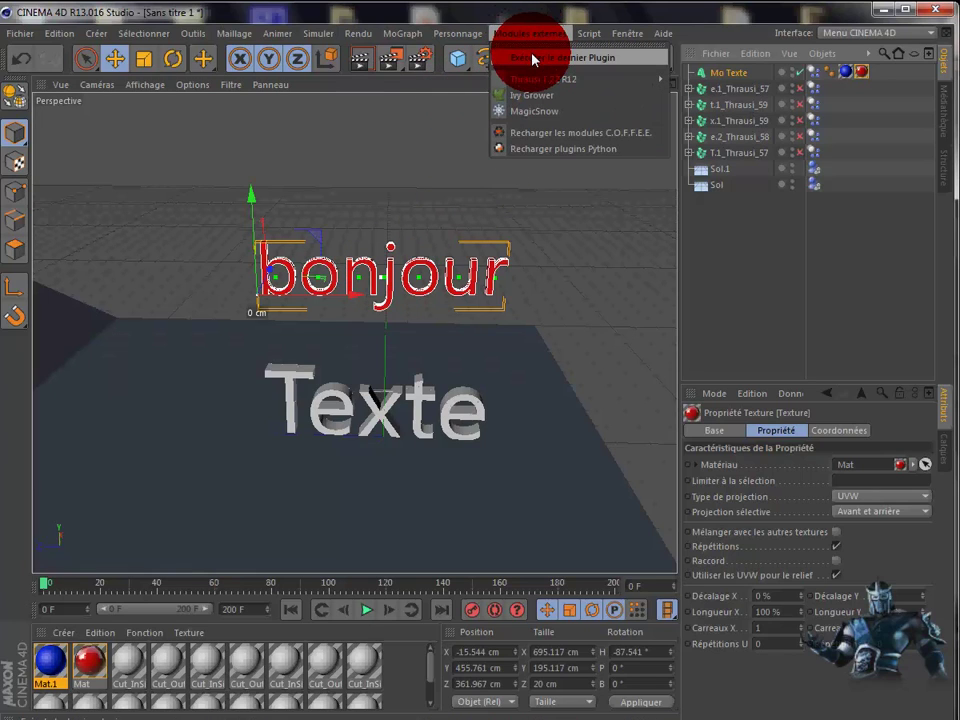
pyautogui.moveTo(560, 79)
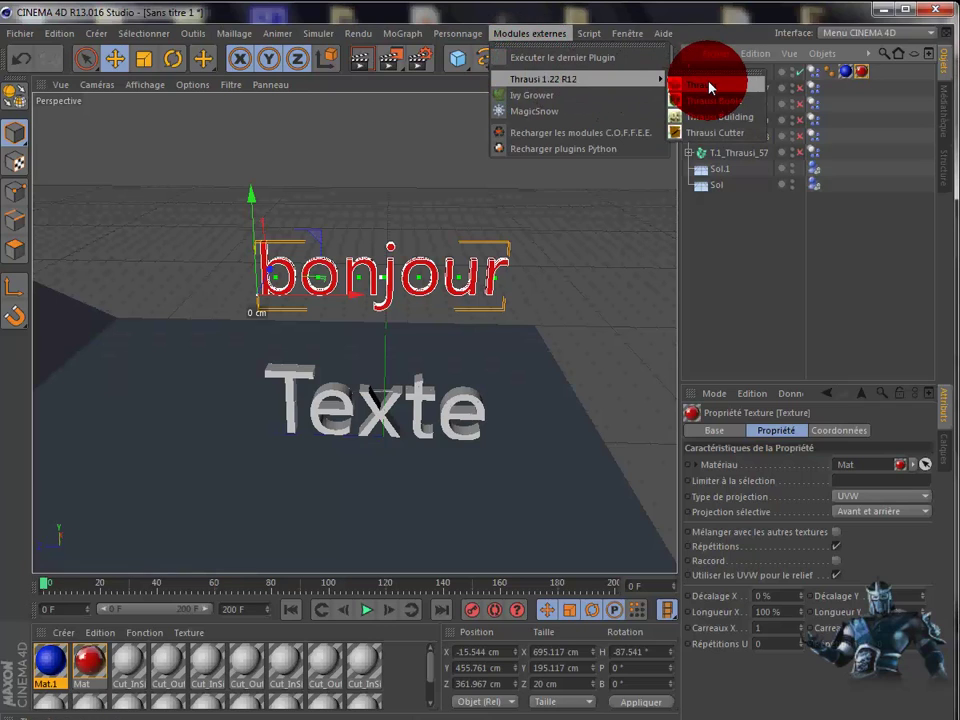
# - Shatter bonjour with Thrausi into 15 pieces, giving b.1_Thrausi_15 to r.1_Thrausi_15, then deselect all
pyautogui.click(708, 86)
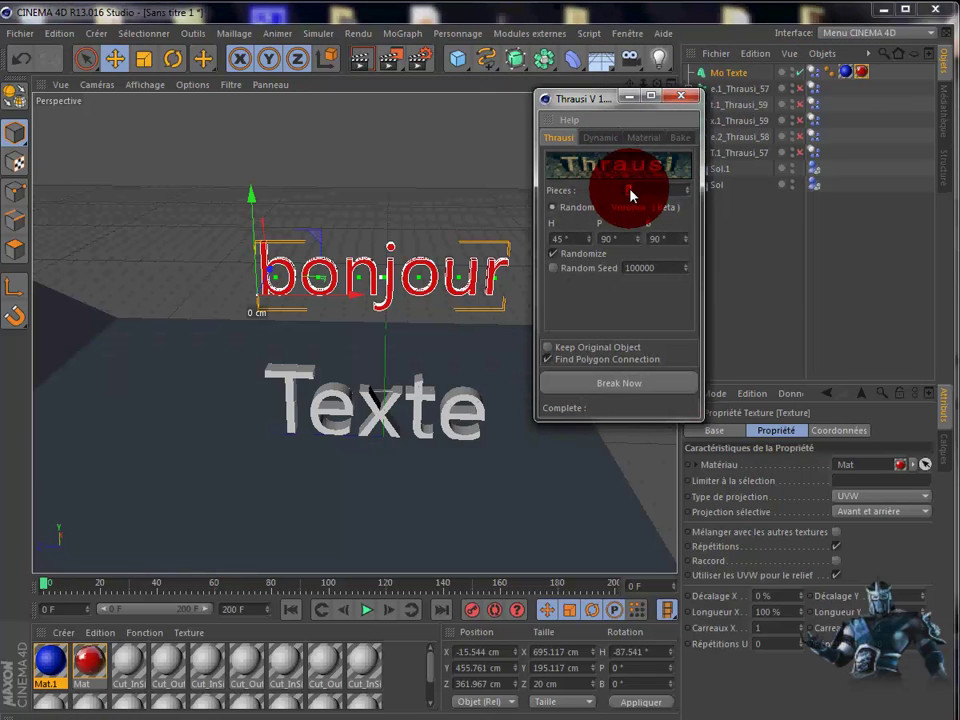
pyautogui.click(630, 190)
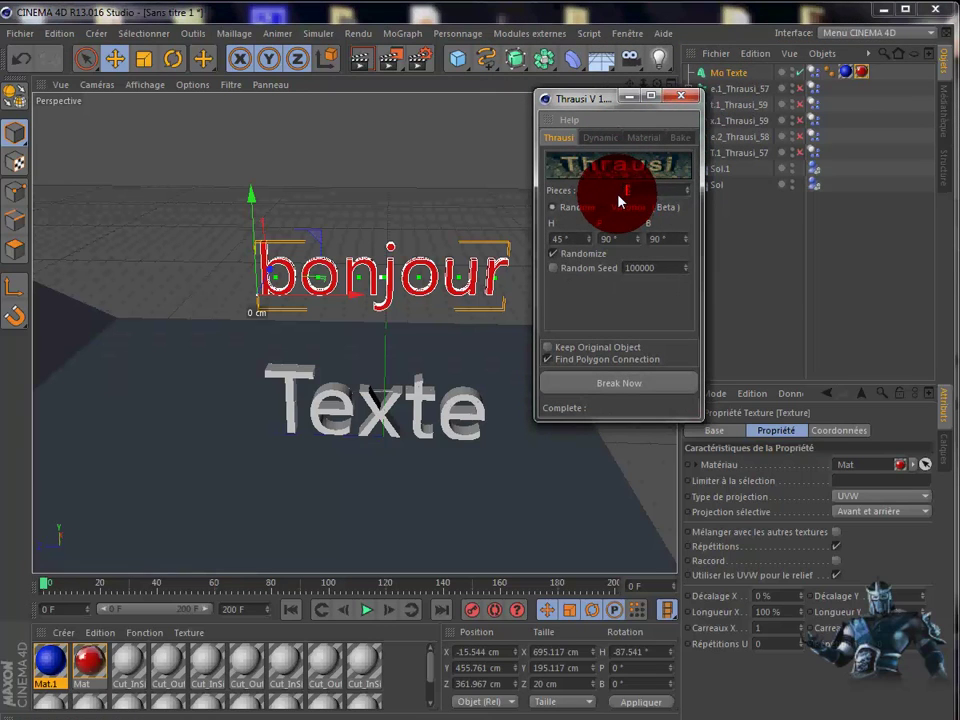
pyautogui.write('15')
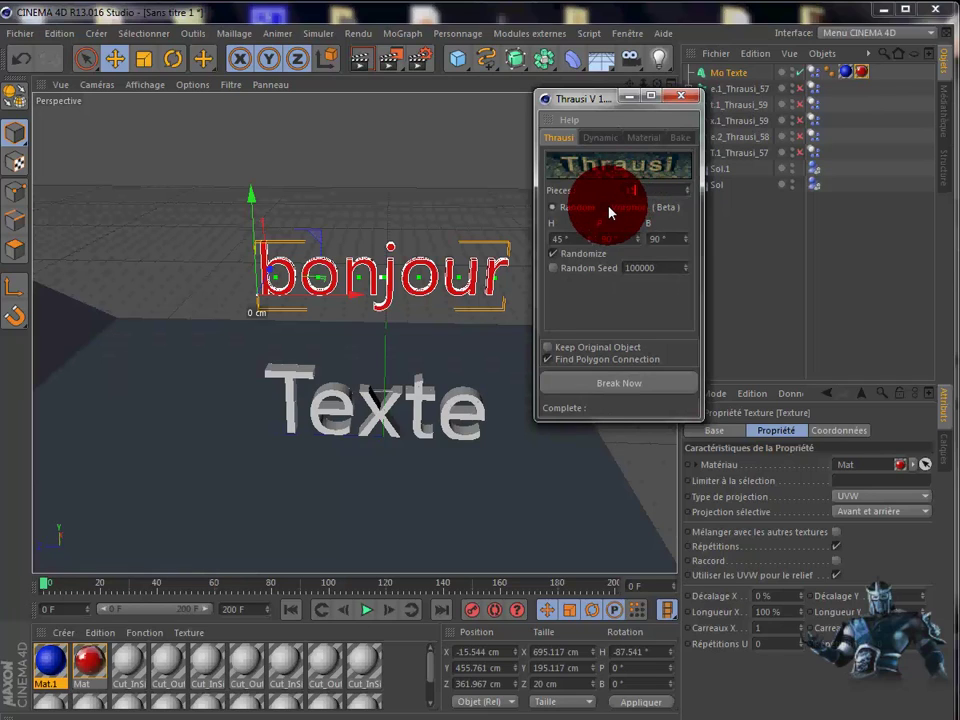
pyautogui.click(606, 390)
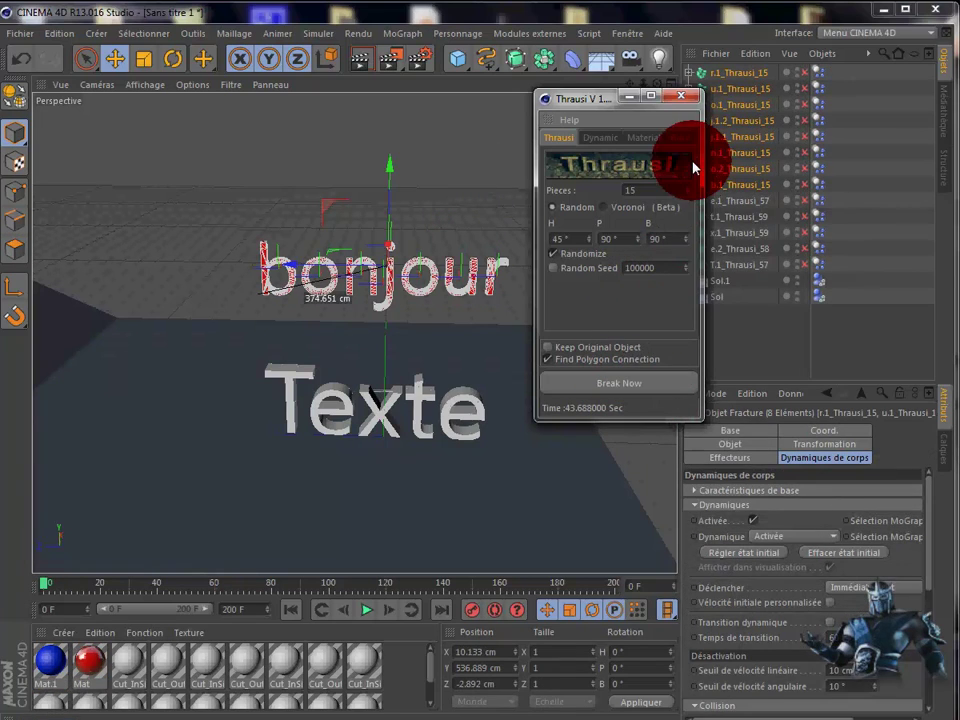
pyautogui.click(688, 100)
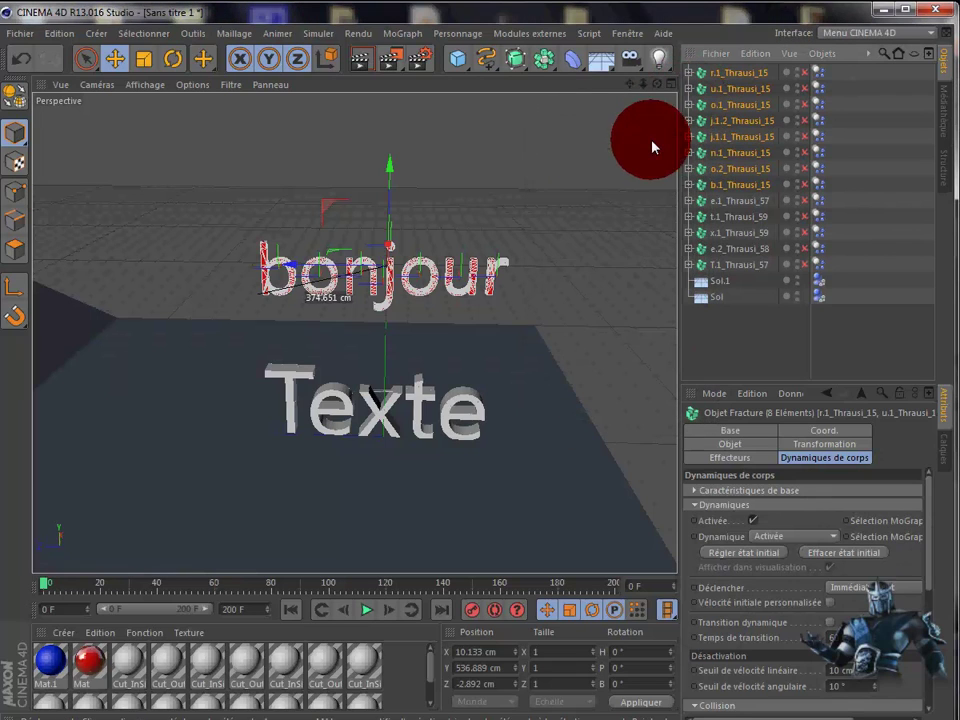
pyautogui.click(730, 303)
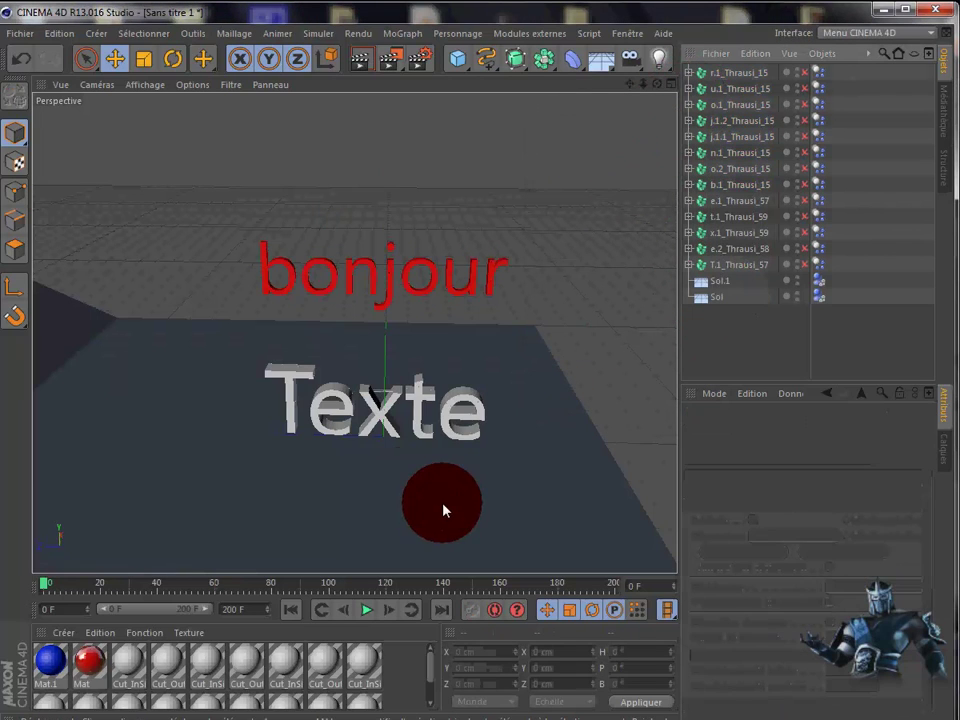
pyautogui.click(365, 612)
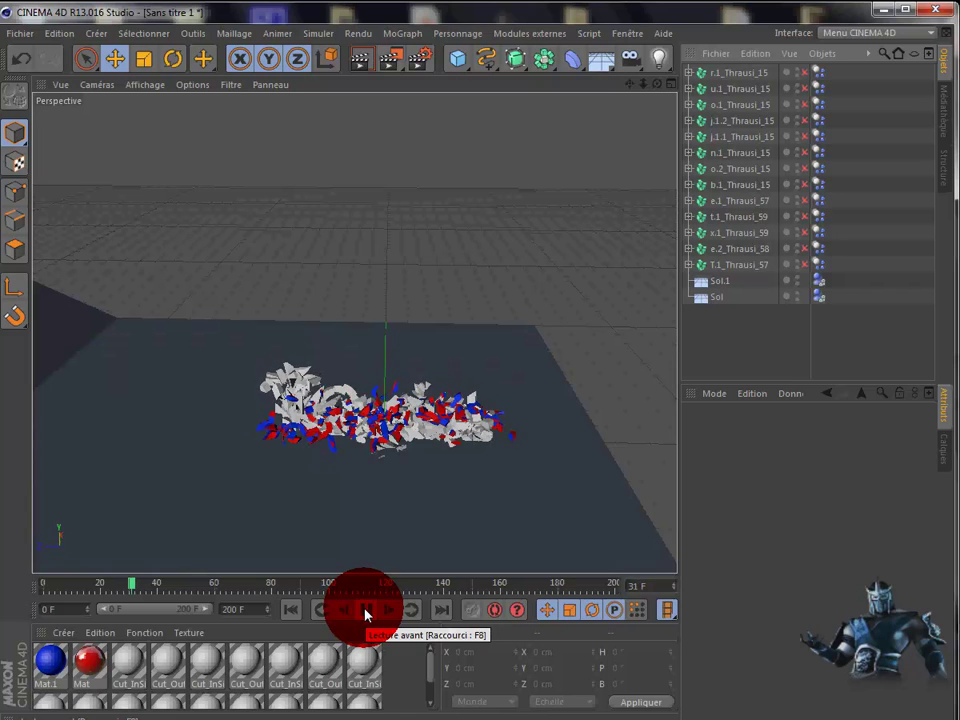
pyautogui.click(272, 460)
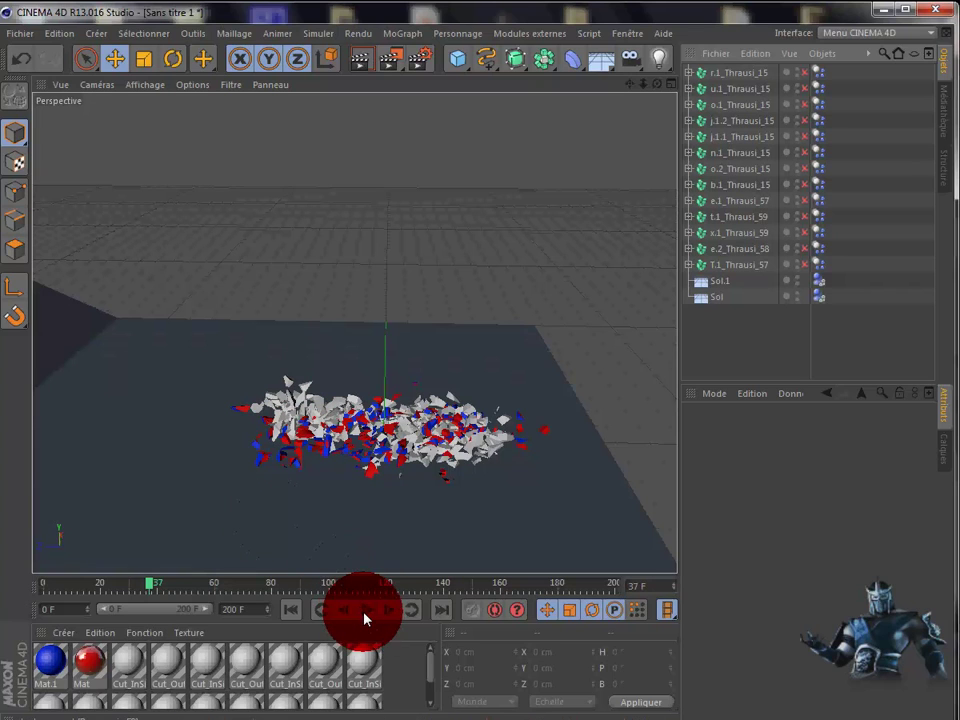
pyautogui.click(291, 610)
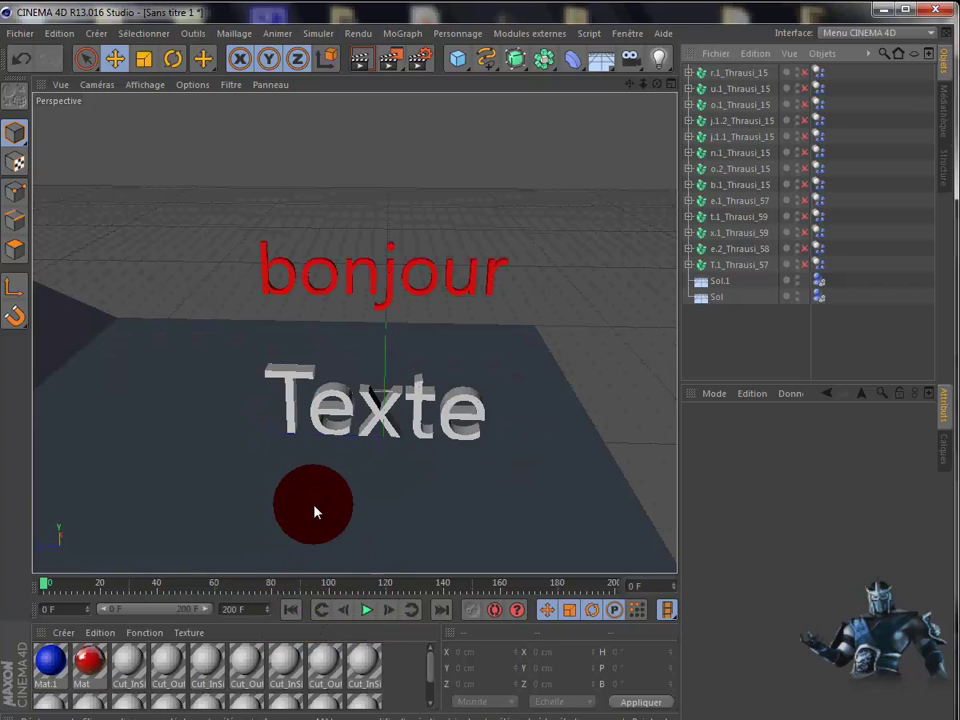